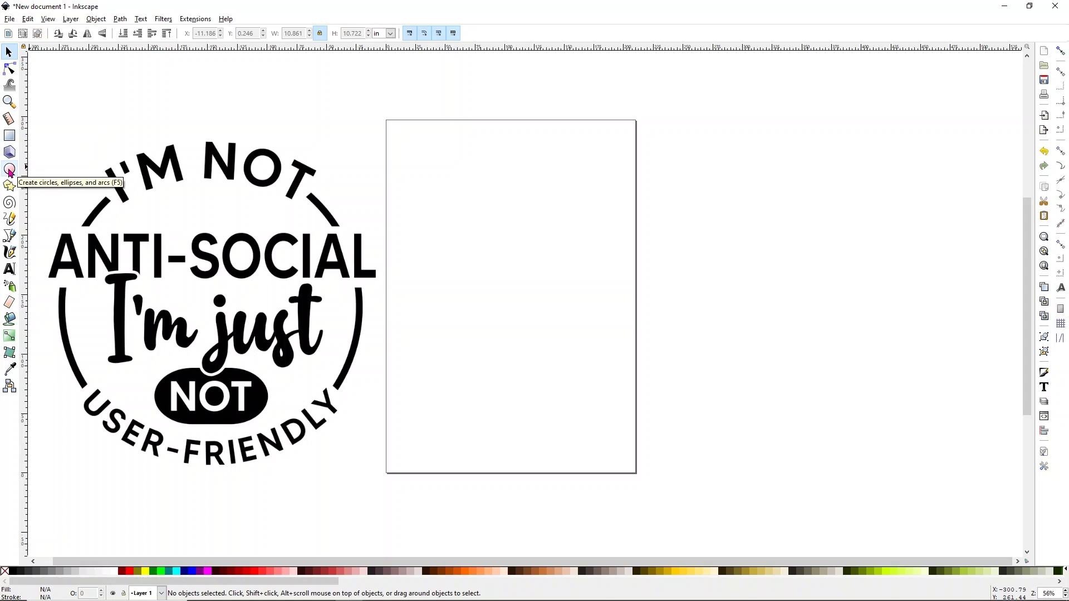
# - Draw a red circle with a radius of about 101 mm and move it toward the page's upper right
pyautogui.click(9, 170)
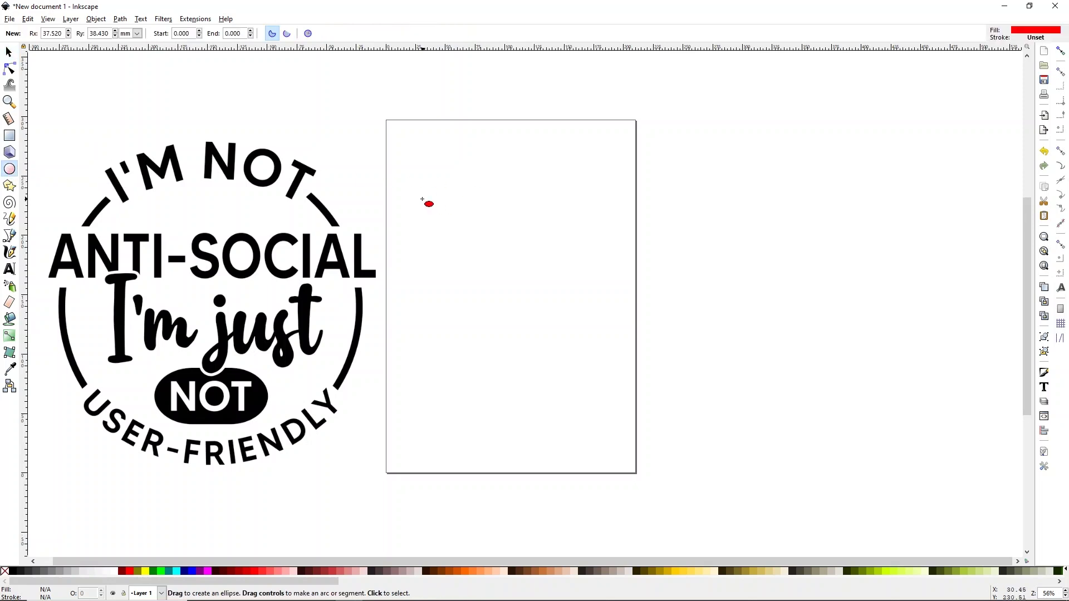
pyautogui.moveTo(422, 199)
pyautogui.mouseDown()
pyautogui.moveTo(494, 241)
pyautogui.moveTo(558, 332)
pyautogui.moveTo(659, 434)
pyautogui.moveTo(645, 426)
pyautogui.moveTo(639, 332)
pyautogui.moveTo(663, 189)
pyautogui.moveTo(623, 406)
pyautogui.moveTo(658, 448)
pyautogui.mouseUp()
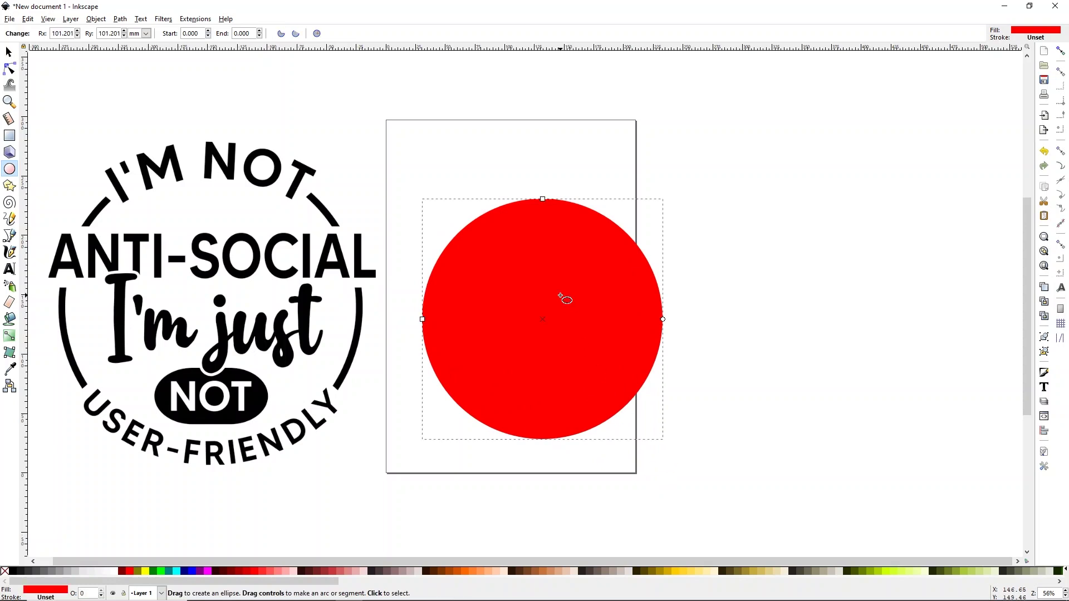
pyautogui.moveTo(555, 316); pyautogui.dragTo(617, 270)
pyautogui.press('s')
pyautogui.press('Escape')
pyautogui.moveTo(553, 300); pyautogui.dragTo(613, 239)
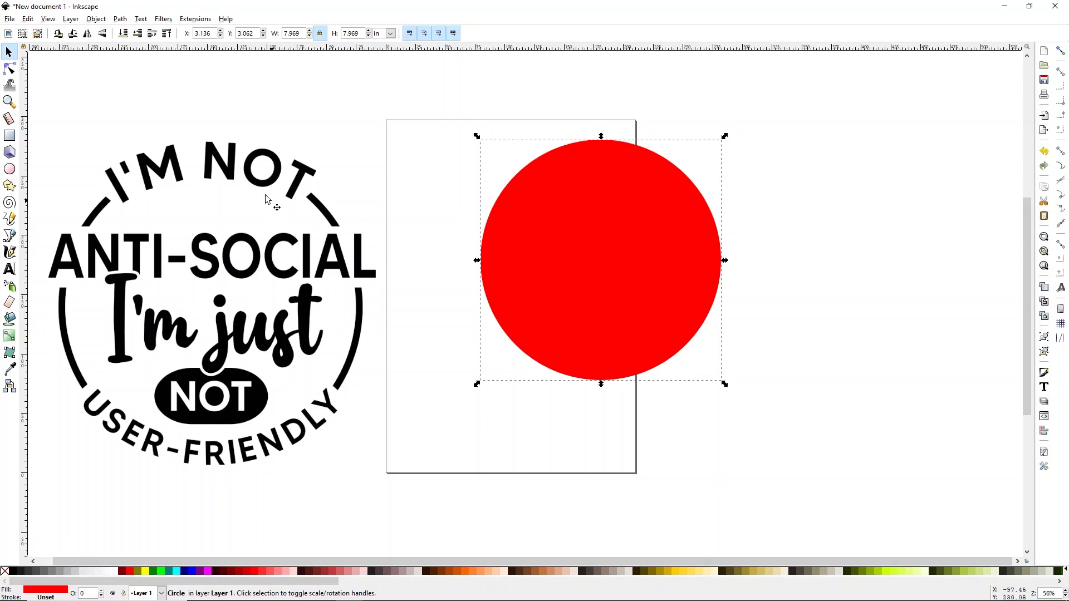
# - Scale the circle to about 10.09 in across to match the reference design, and place it back over the page
pyautogui.moveTo(599, 258); pyautogui.dragTo(196, 286)
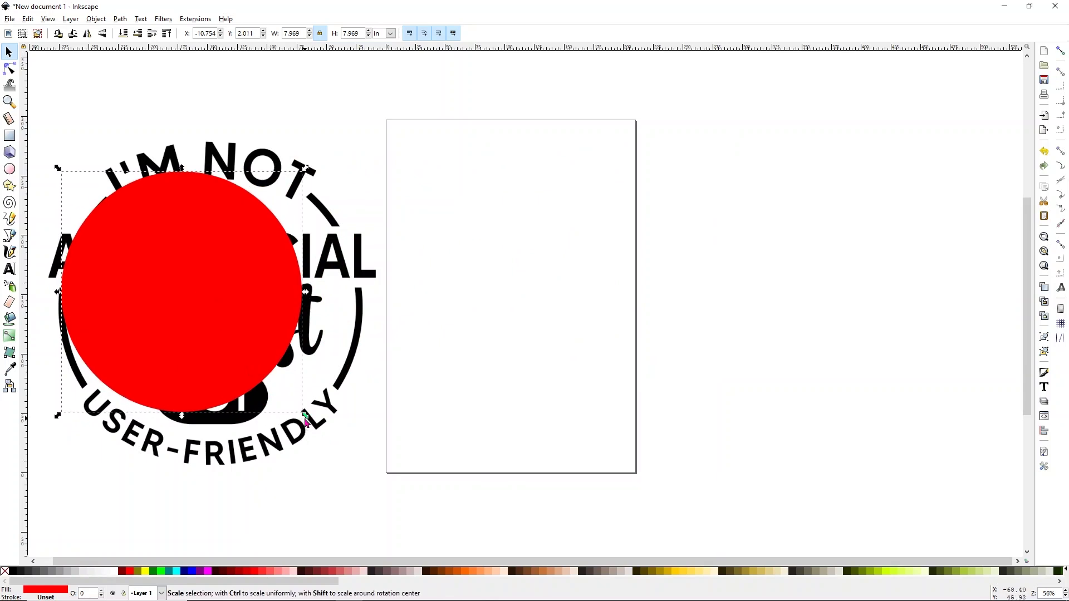
pyautogui.moveTo(305, 417); pyautogui.dragTo(370, 479)
pyautogui.moveTo(347, 439); pyautogui.dragTo(636, 380)
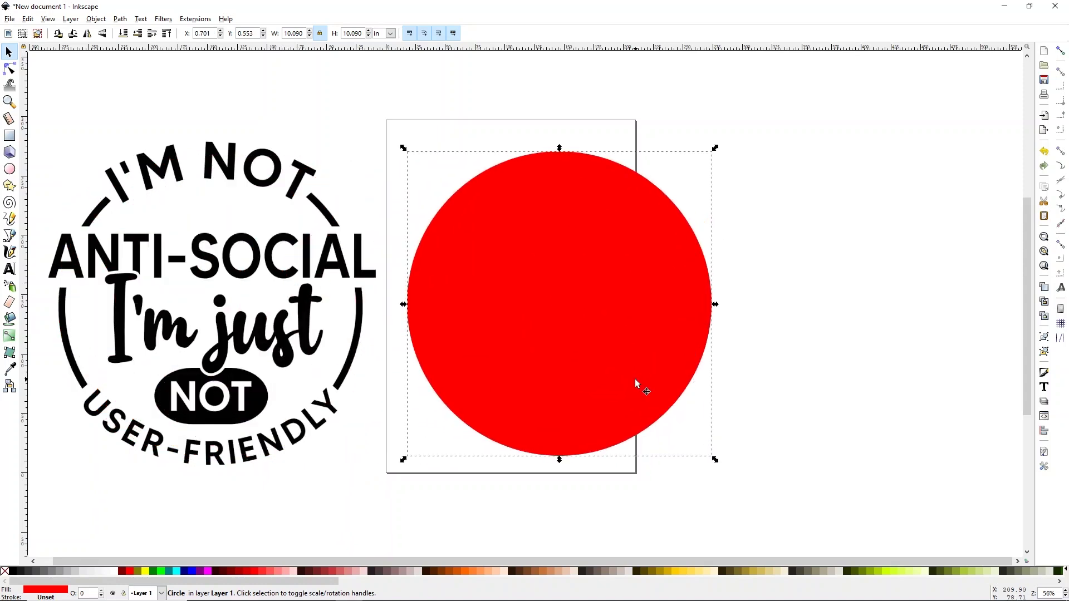
pyautogui.click(751, 139)
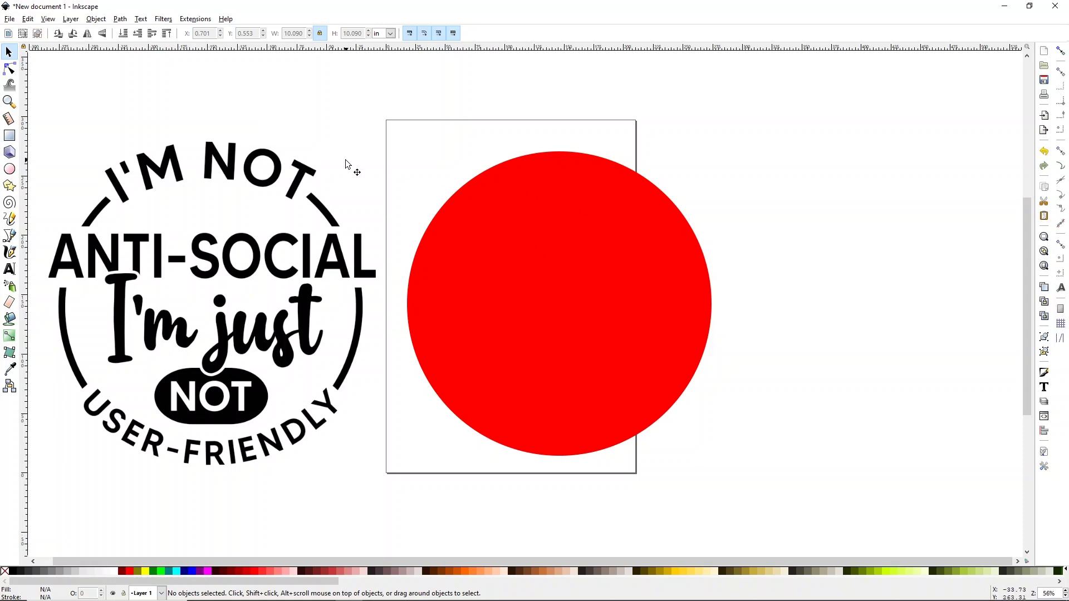
# - Add the text "I'M NOT" above the circle in the MADE TOMMY font
pyautogui.click(11, 270)
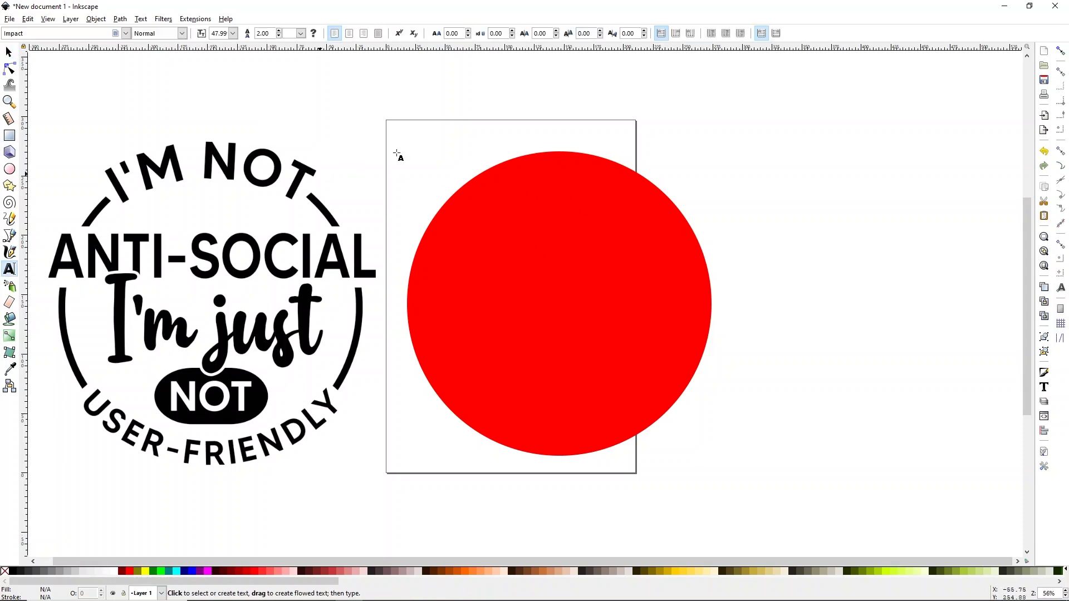
pyautogui.click(522, 125)
pyautogui.write("I'M NOT")
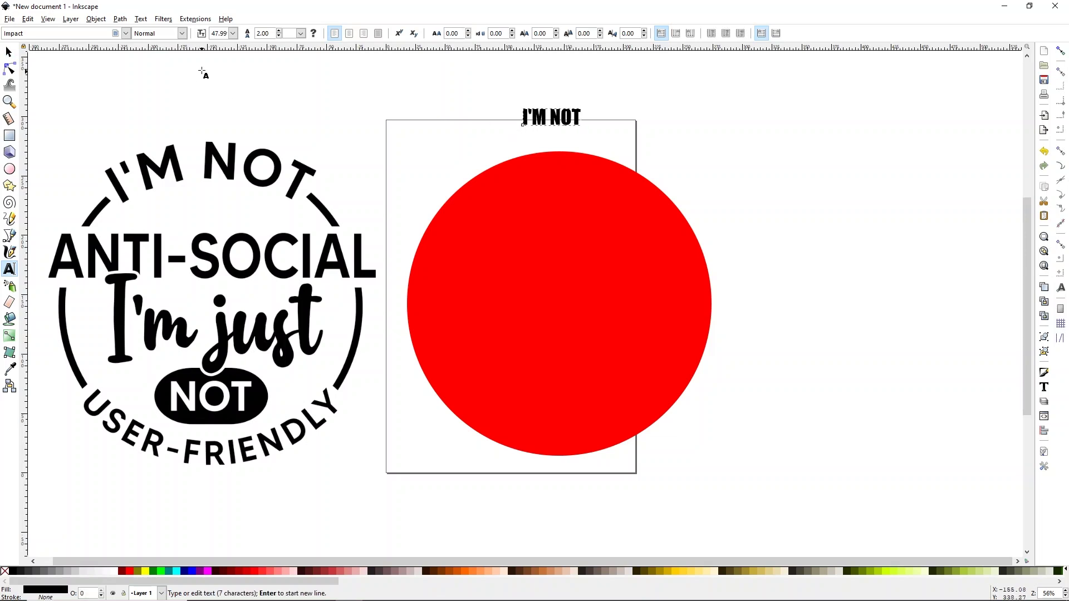
pyautogui.click(127, 33)
pyautogui.scroll(-10, 46, 361)
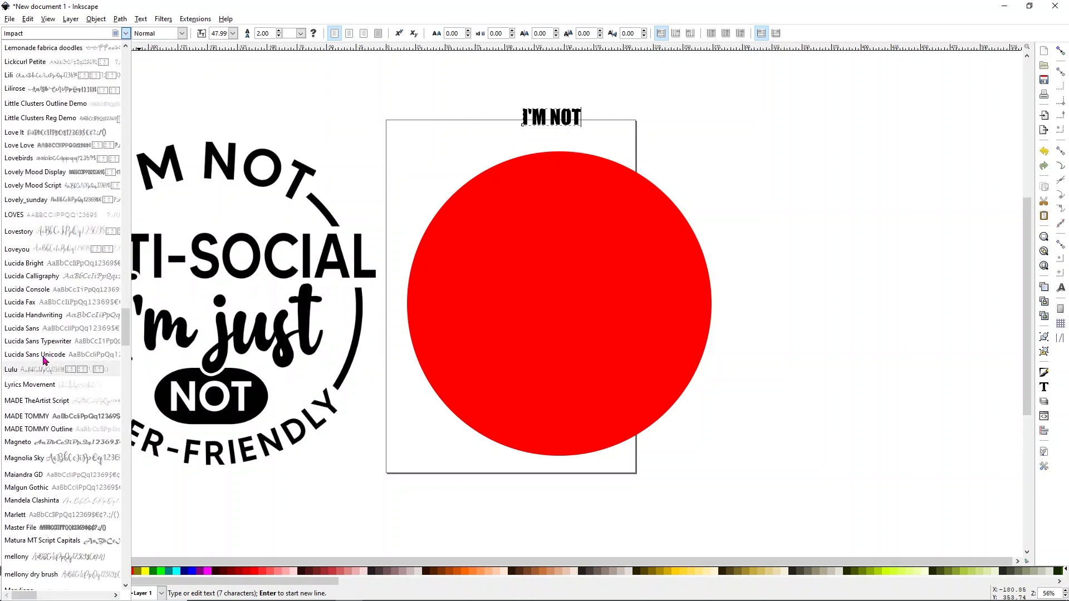
pyautogui.click(45, 418)
pyautogui.press('F1')
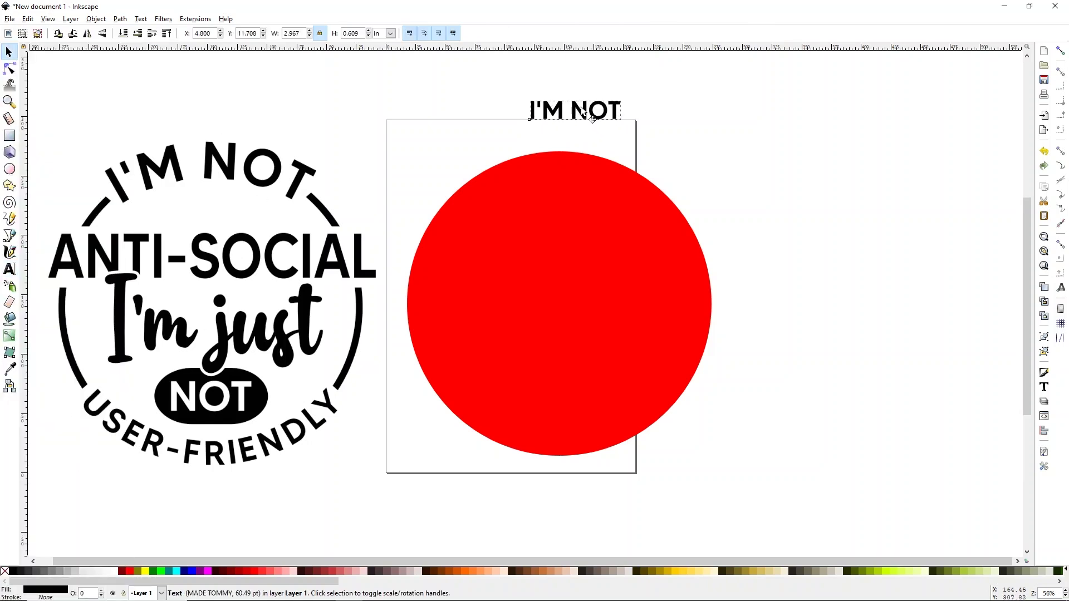
# - Size the I'M NOT text to about 6.2 in wide against the reference lettering and place it at the circle's upper edge
pyautogui.moveTo(624, 123); pyautogui.dragTo(751, 191)
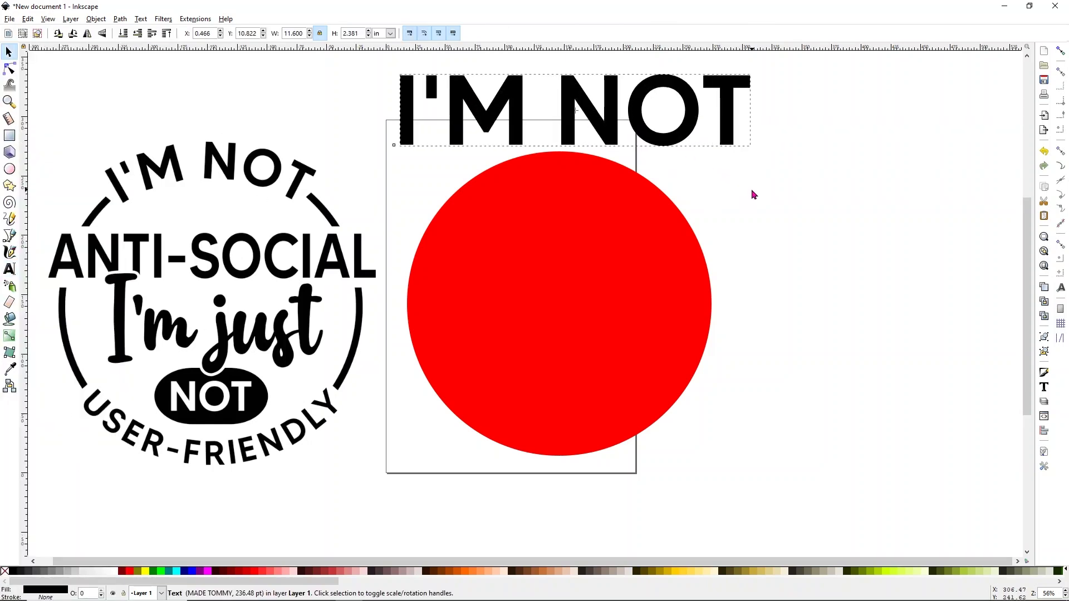
pyautogui.moveTo(690, 120); pyautogui.dragTo(589, 166)
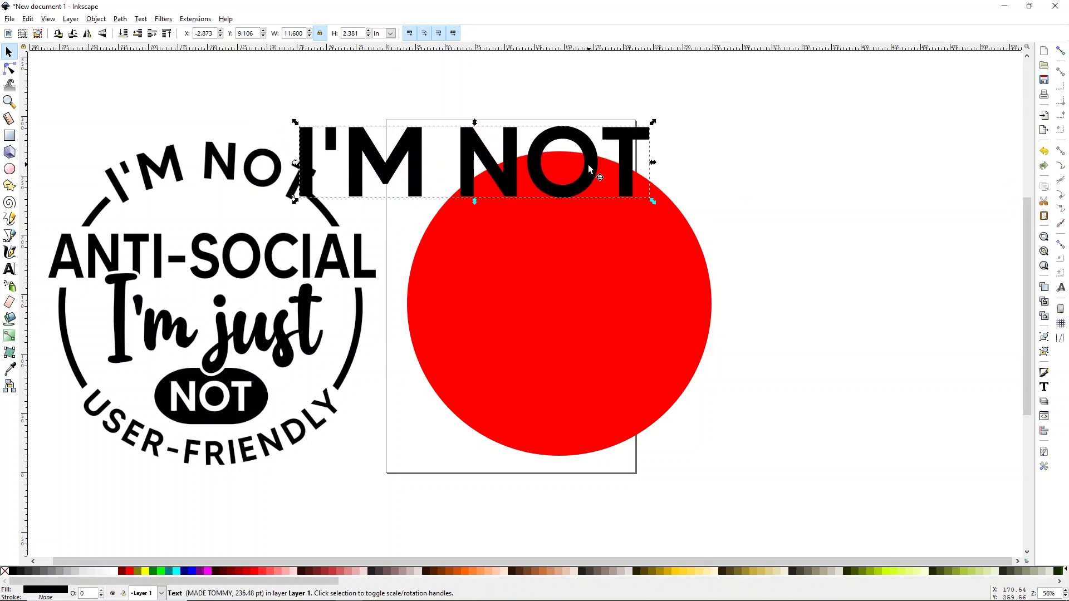
pyautogui.moveTo(650, 206); pyautogui.dragTo(583, 187)
pyautogui.moveTo(484, 156); pyautogui.dragTo(212, 167)
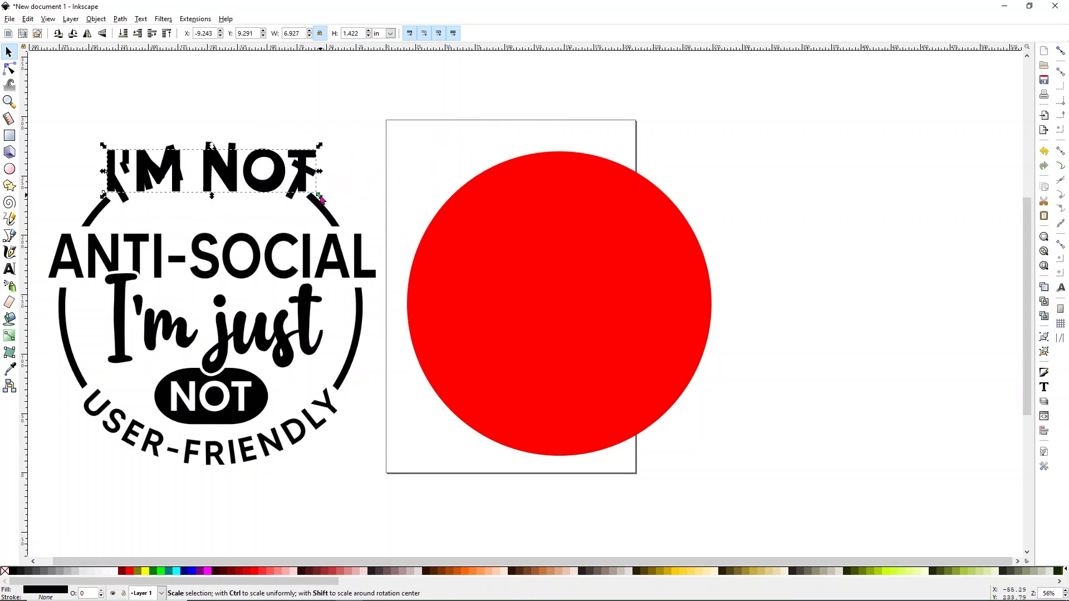
pyautogui.moveTo(326, 205); pyautogui.dragTo(317, 201)
pyautogui.moveTo(227, 171); pyautogui.dragTo(576, 141)
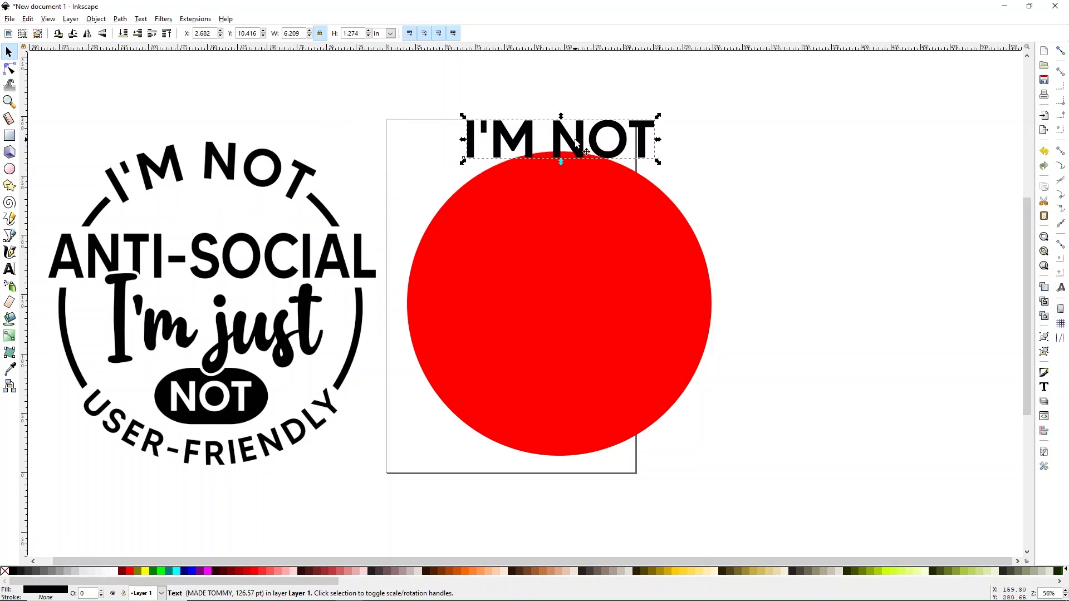
# - Put the I'M NOT text on the circle's path
pyautogui.click(575, 142)
pyautogui.keyDown('shift'); pyautogui.click(598, 249); pyautogui.keyUp('shift')
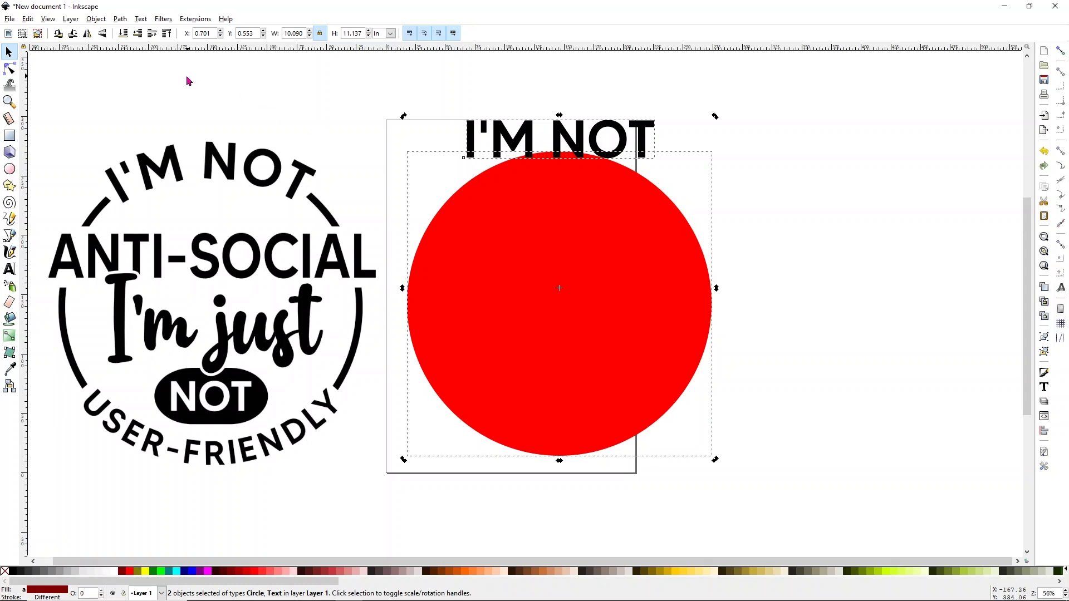
pyautogui.click(141, 19)
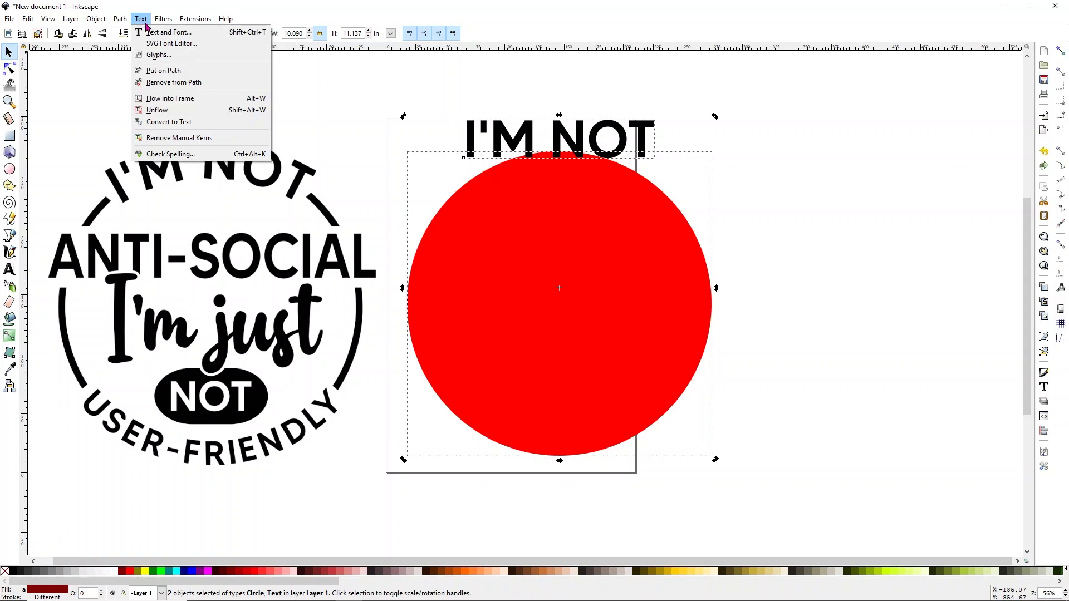
pyautogui.click(172, 71)
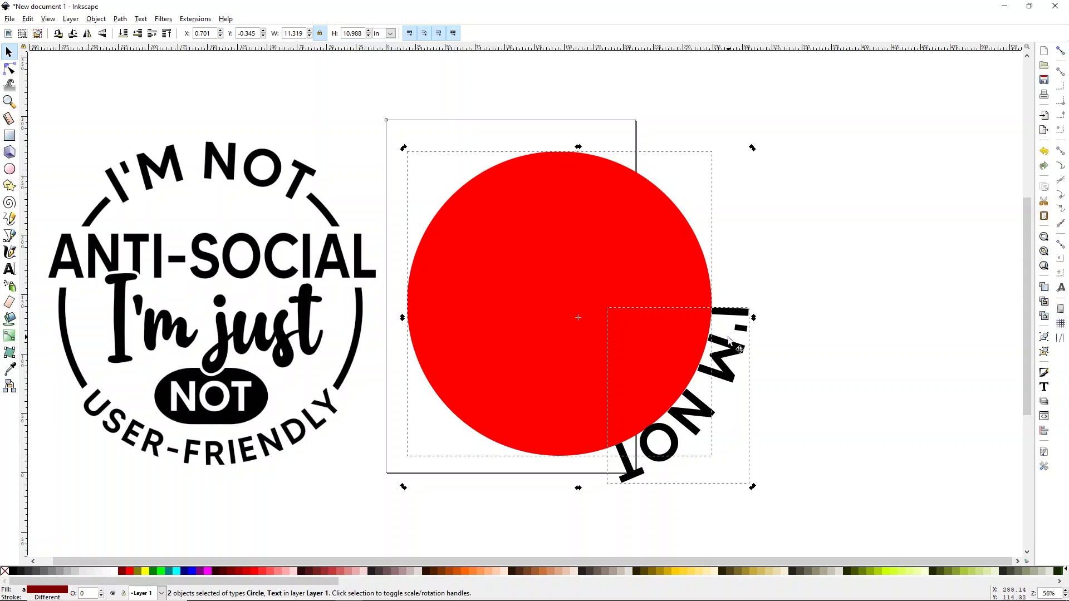
# - Rotate the circle and its curved text together until I'M NOT arches over the top of the circle
pyautogui.moveTo(750, 147); pyautogui.dragTo(520, 153)
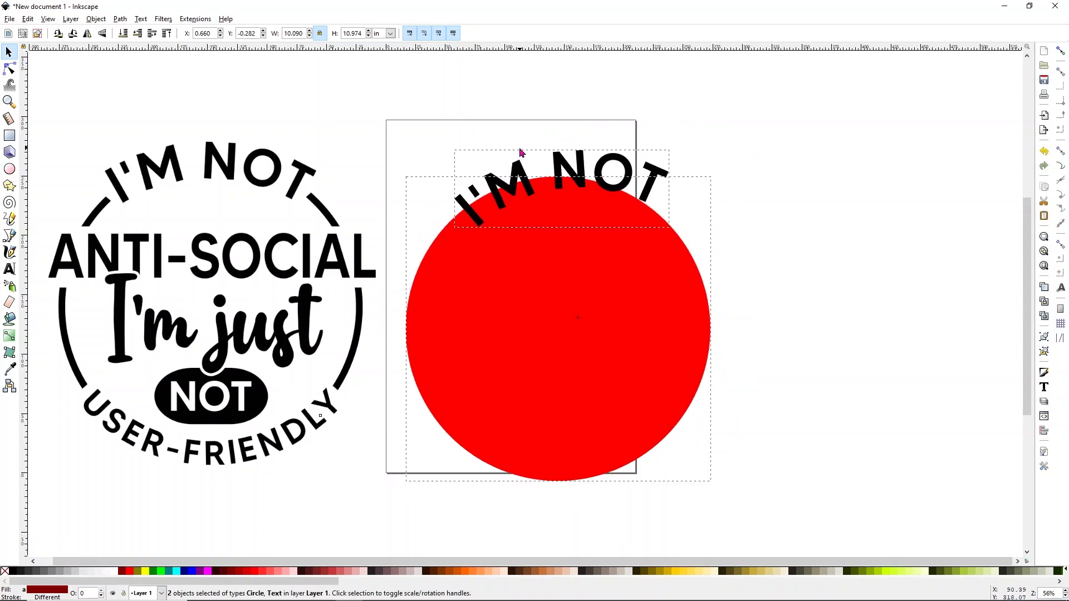
pyautogui.hotkey('ctrl', 'z')
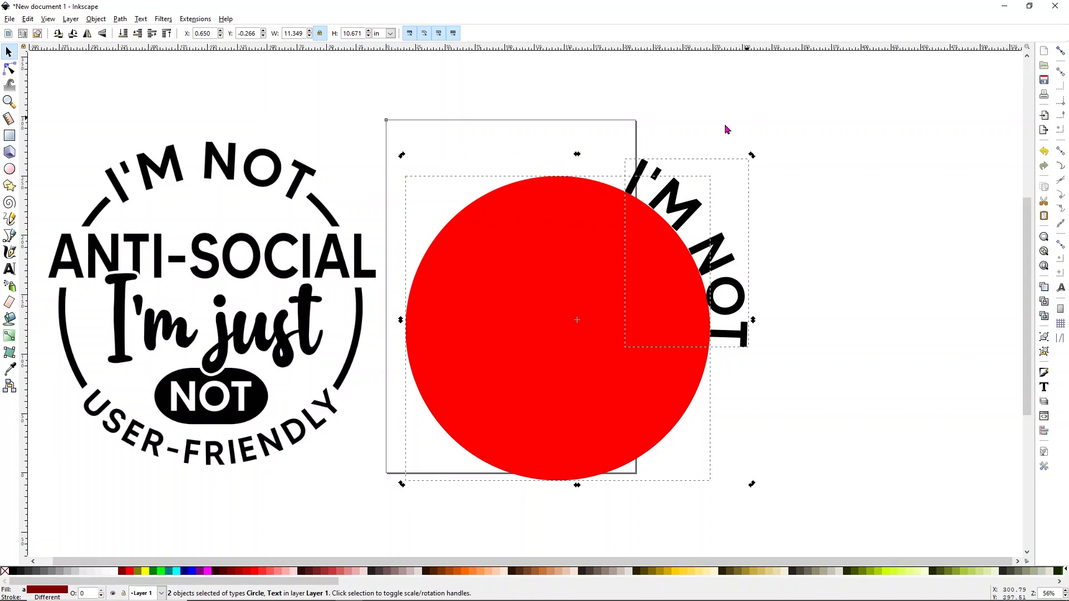
pyautogui.moveTo(403, 156); pyautogui.dragTo(332, 280)
pyautogui.moveTo(410, 147); pyautogui.dragTo(374, 202)
pyautogui.moveTo(417, 146); pyautogui.dragTo(399, 160)
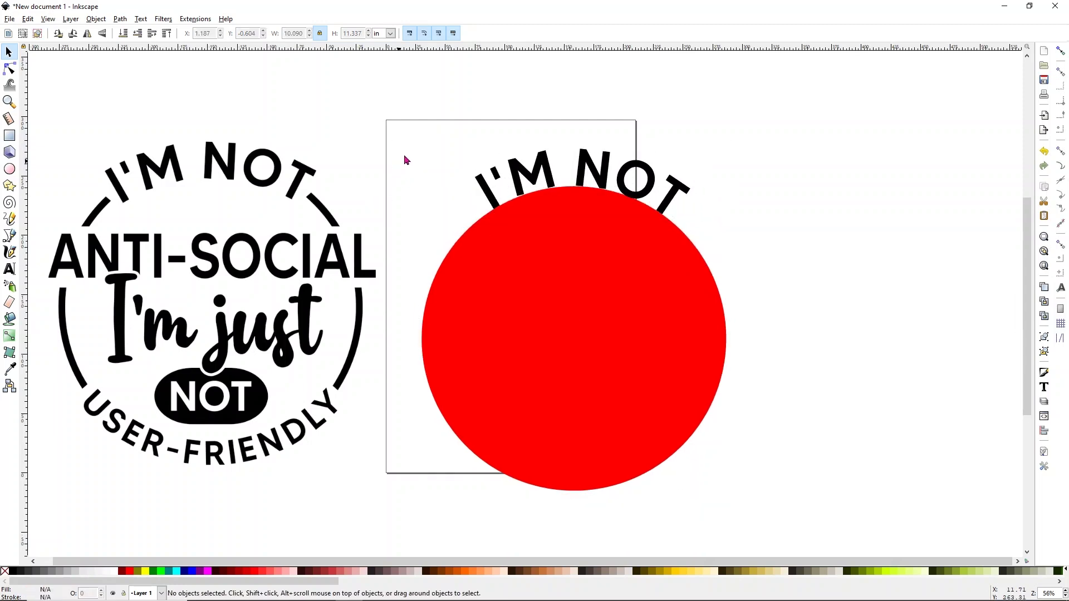
# - Convert the curved I'M NOT text to a path and separate it from the circle, placing it beyond the page's right edge
pyautogui.click(576, 180)
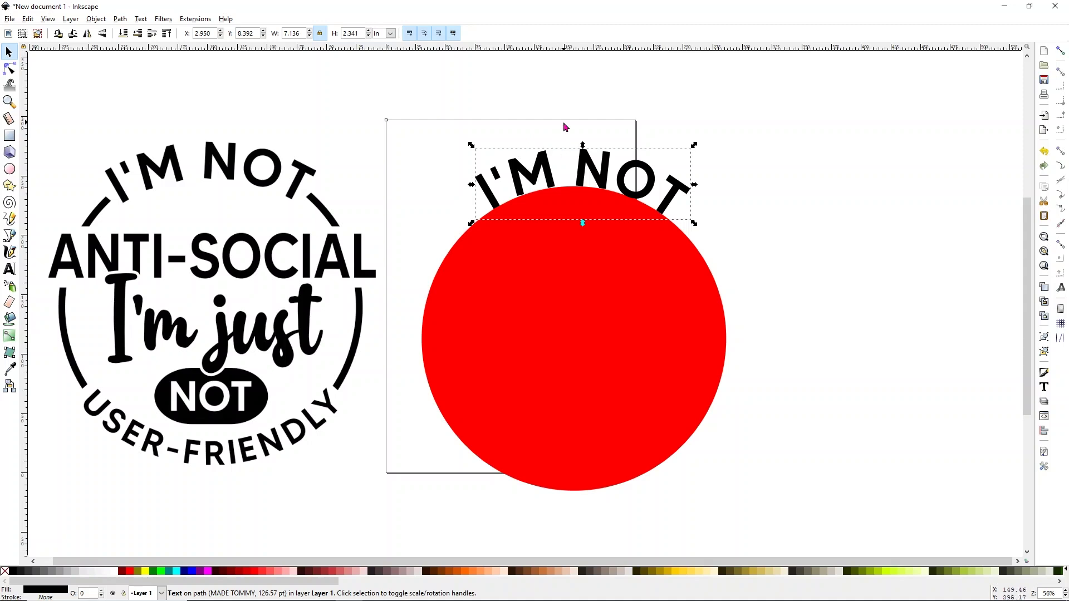
pyautogui.click(122, 20)
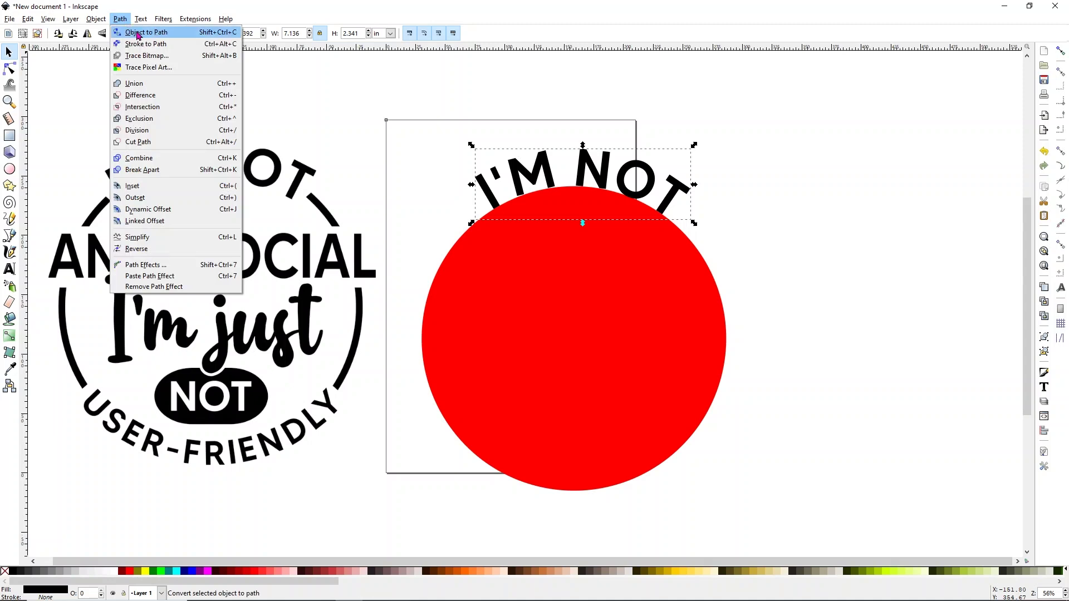
pyautogui.click(138, 34)
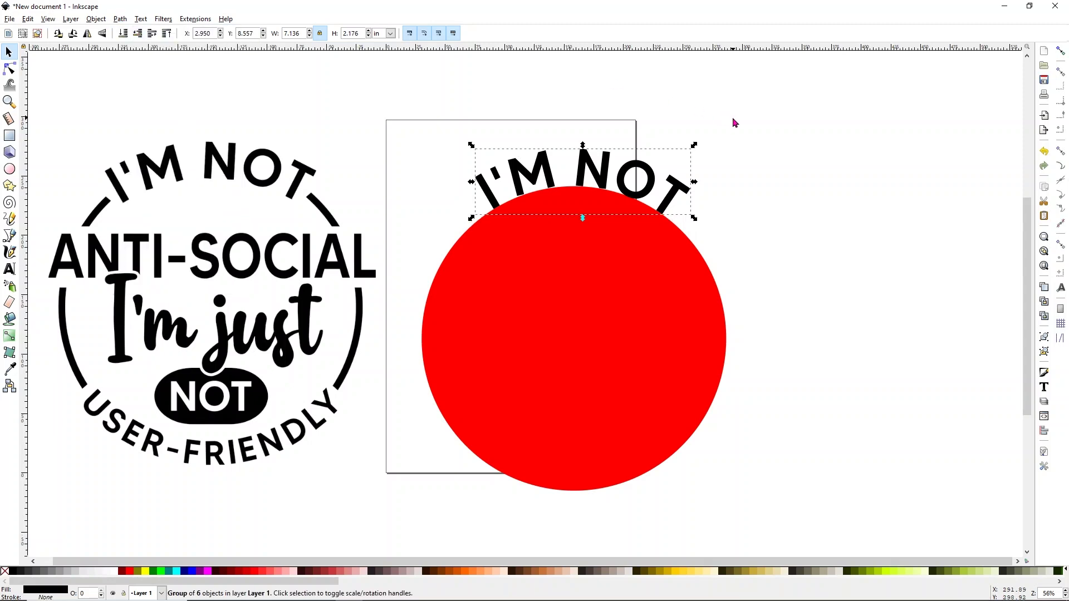
pyautogui.moveTo(638, 170); pyautogui.dragTo(934, 127)
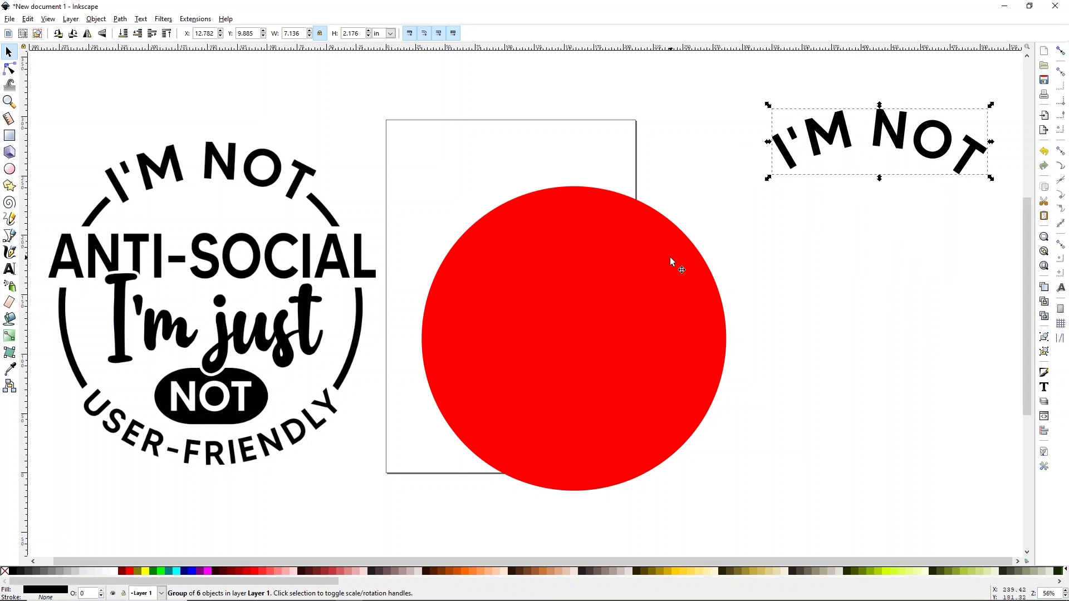
pyautogui.moveTo(666, 261); pyautogui.dragTo(645, 218)
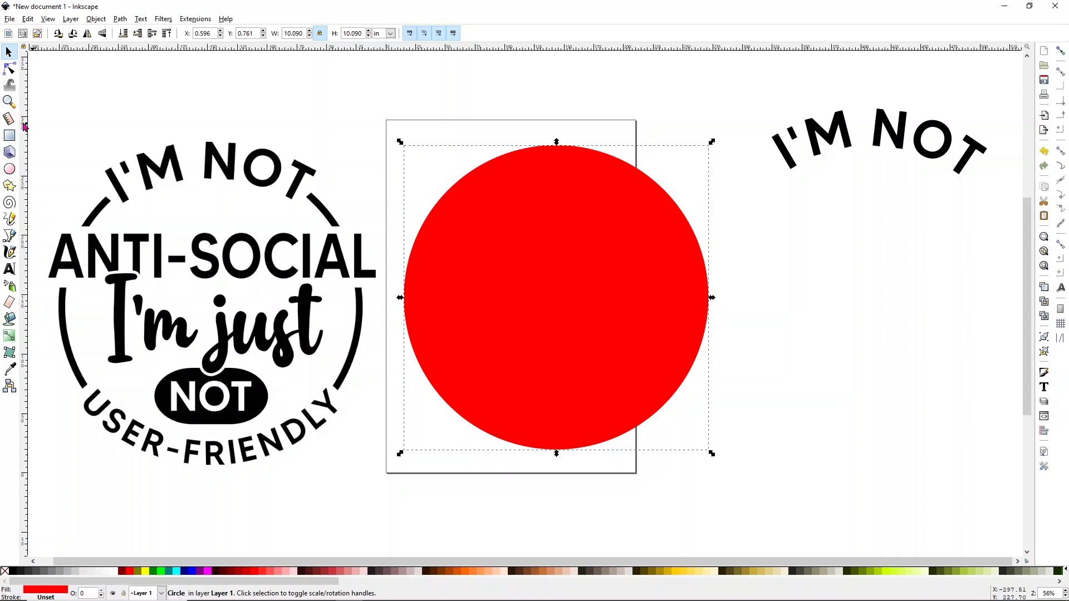
# - Add the text "USER-FRIENDLY" above the circle in the MADE TOMMY font
pyautogui.click(10, 269)
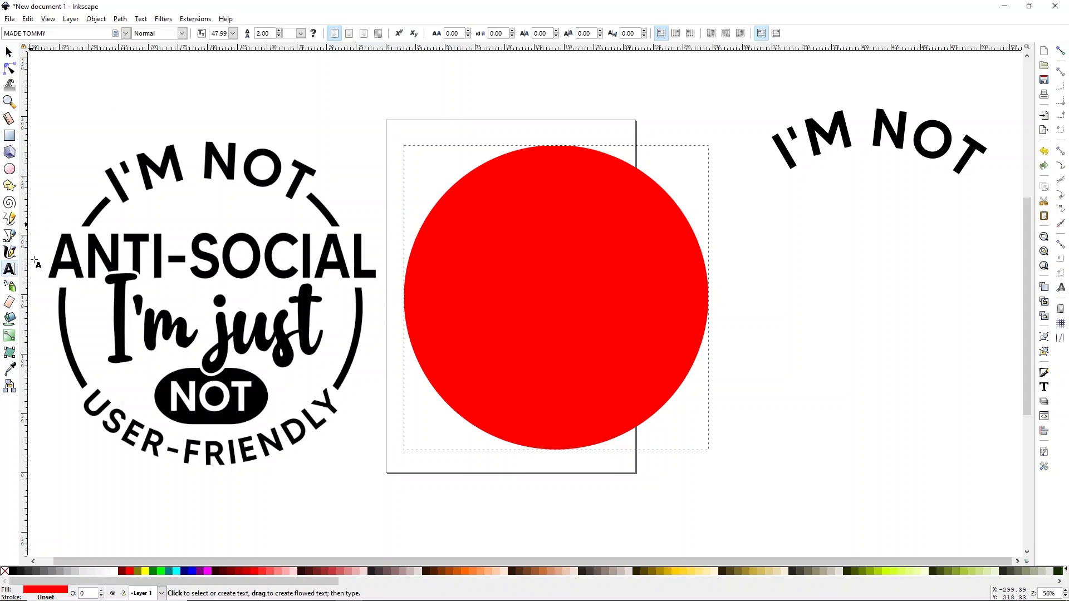
pyautogui.click(382, 112)
pyautogui.write('USER')
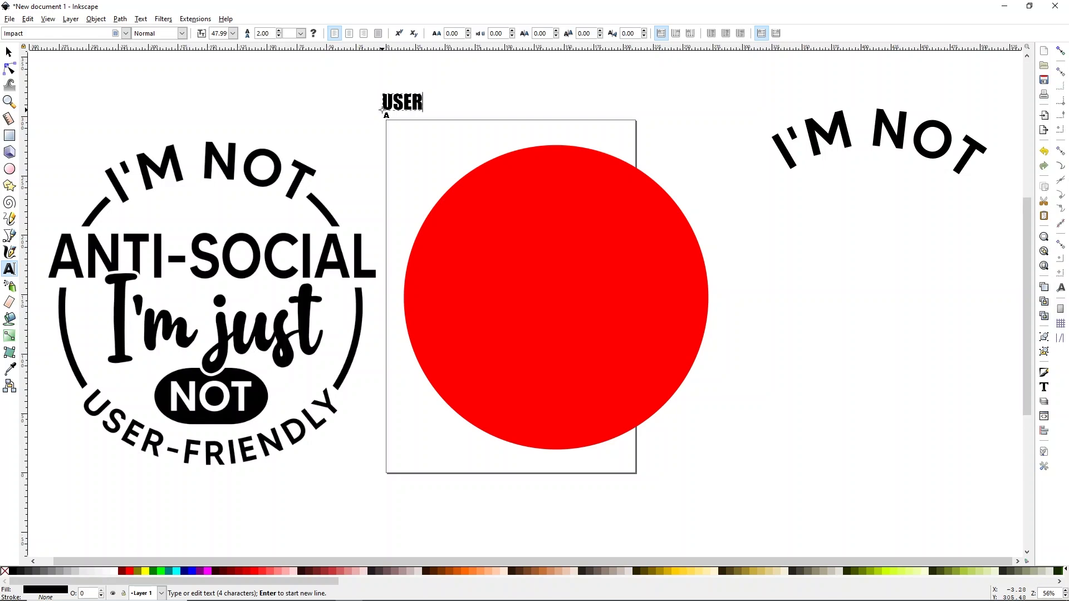
pyautogui.write('-FRIENDLT')
pyautogui.press('BackSpace')
pyautogui.write('Y')
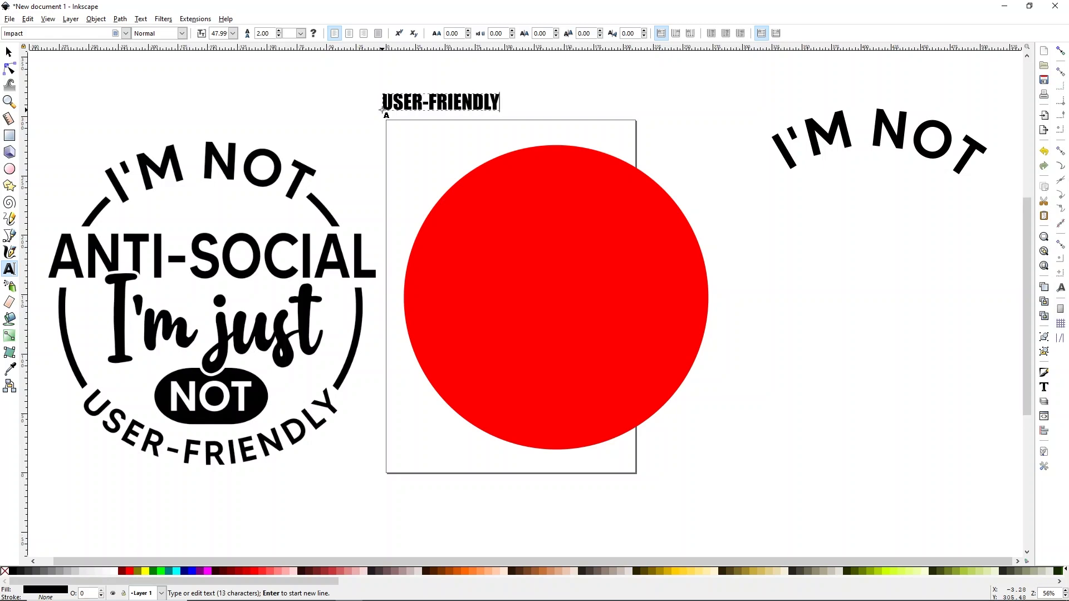
pyautogui.click(125, 34)
pyautogui.scroll(-6, 52, 375)
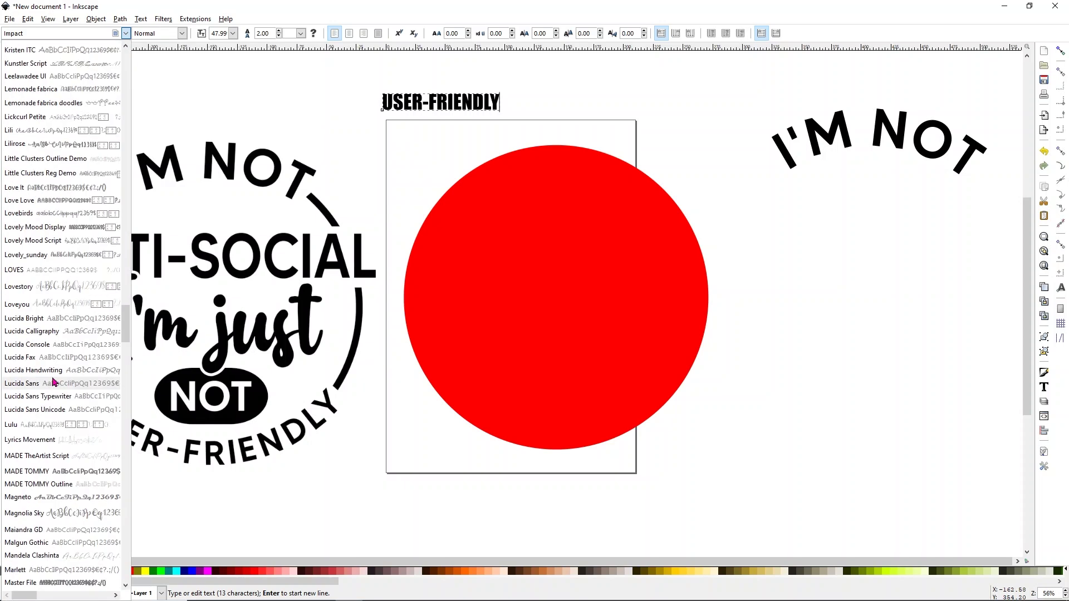
pyautogui.click(34, 471)
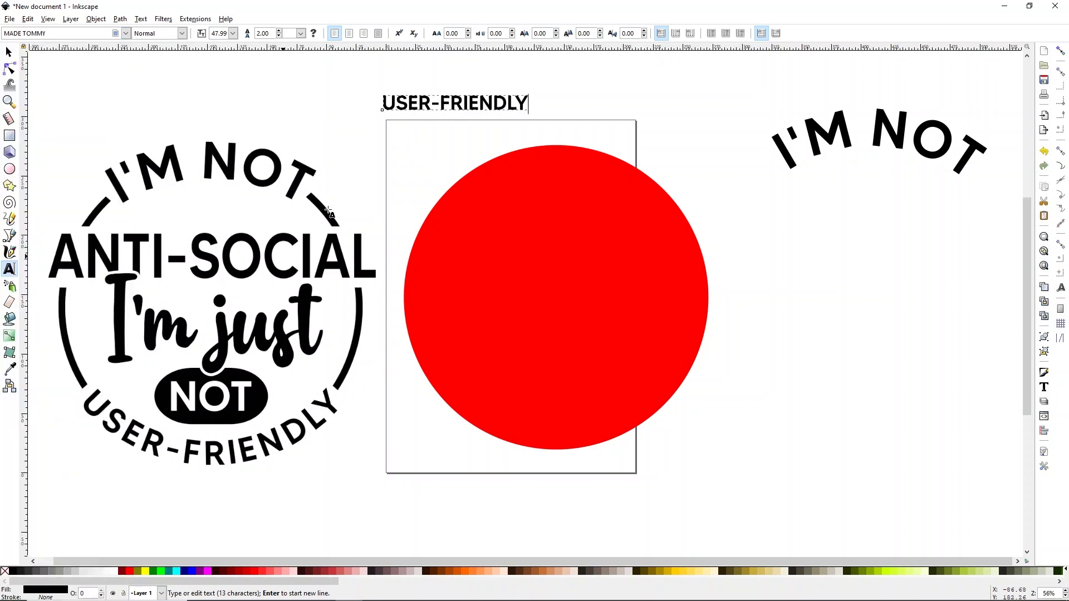
pyautogui.click(8, 52)
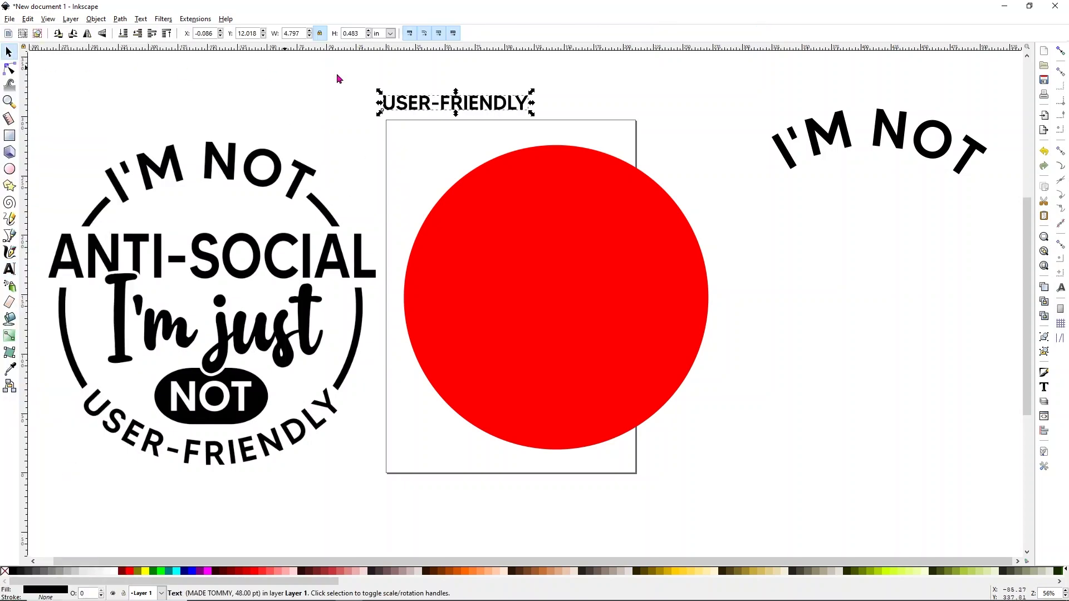
# - Put the USER-FRIENDLY text on the circle's path
pyautogui.moveTo(435, 110); pyautogui.dragTo(469, 106)
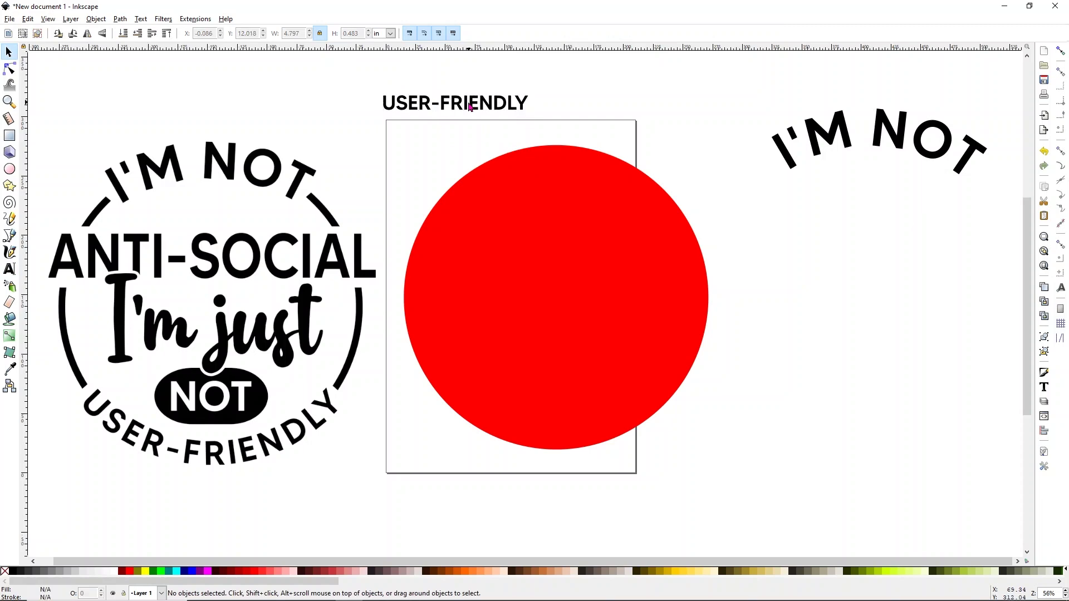
pyautogui.click(487, 109)
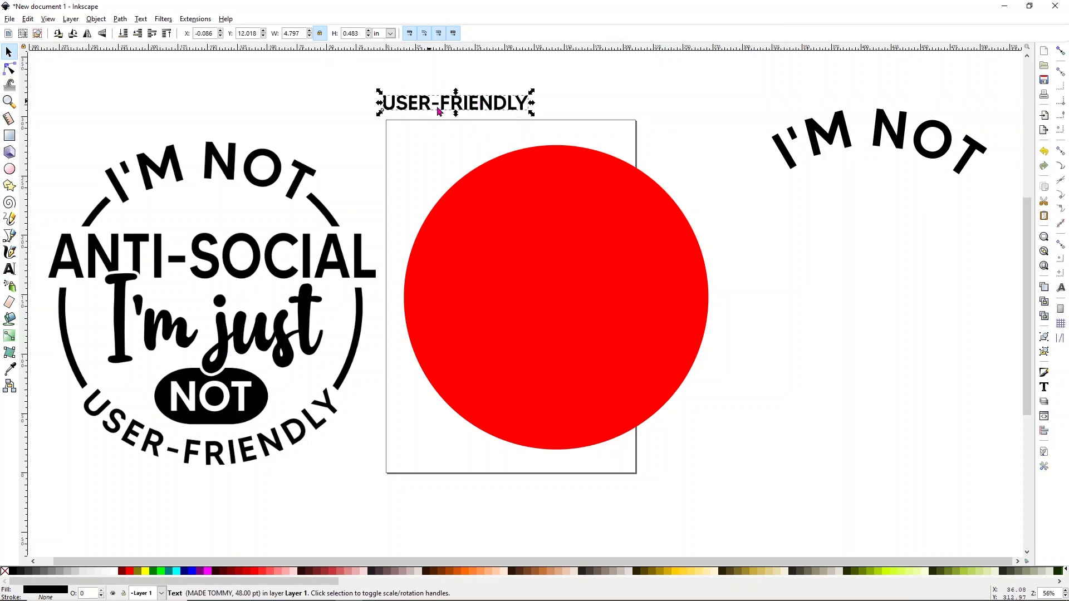
pyautogui.keyDown('shift'); pyautogui.click(533, 213); pyautogui.keyUp('shift')
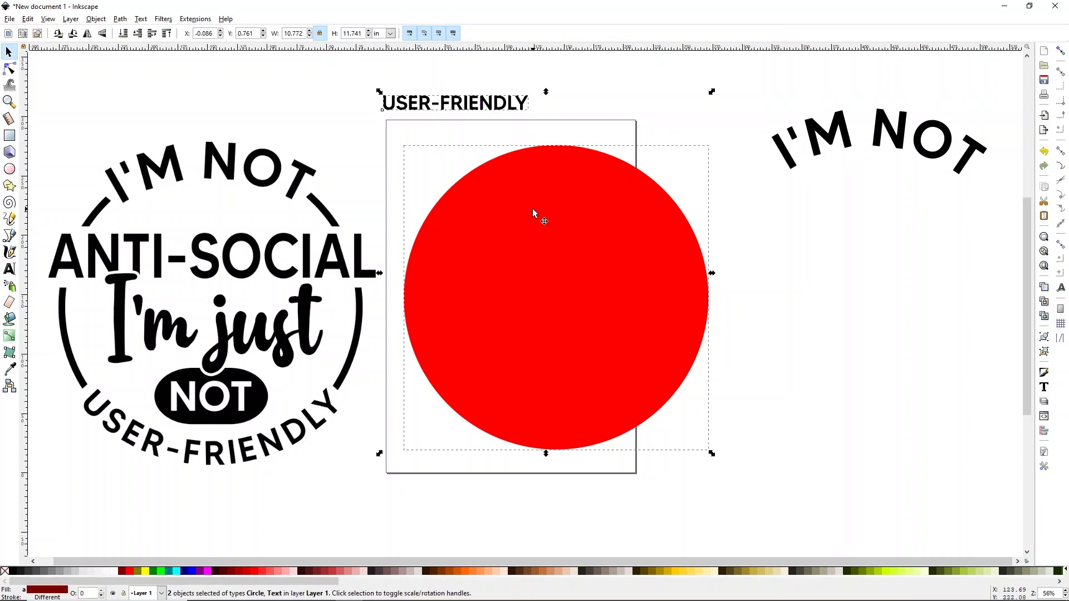
pyautogui.click(141, 19)
pyautogui.click(168, 70)
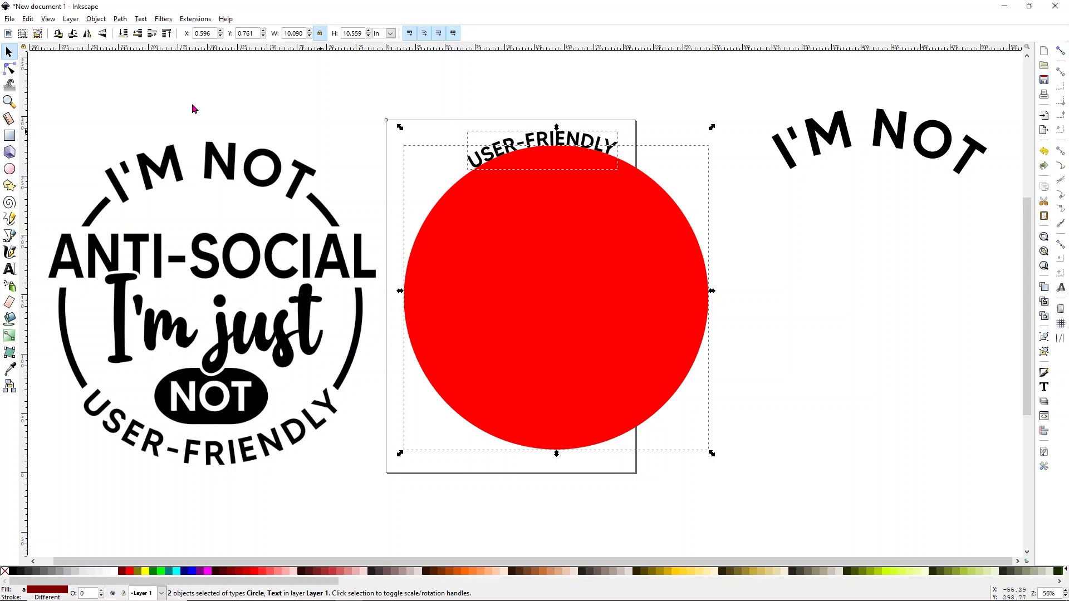
# - Undo the text-on-path placement, then enlarge USER-FRIENDLY to about 9.4 in wide and set it across the circle
pyautogui.click(28, 19)
pyautogui.click(39, 33)
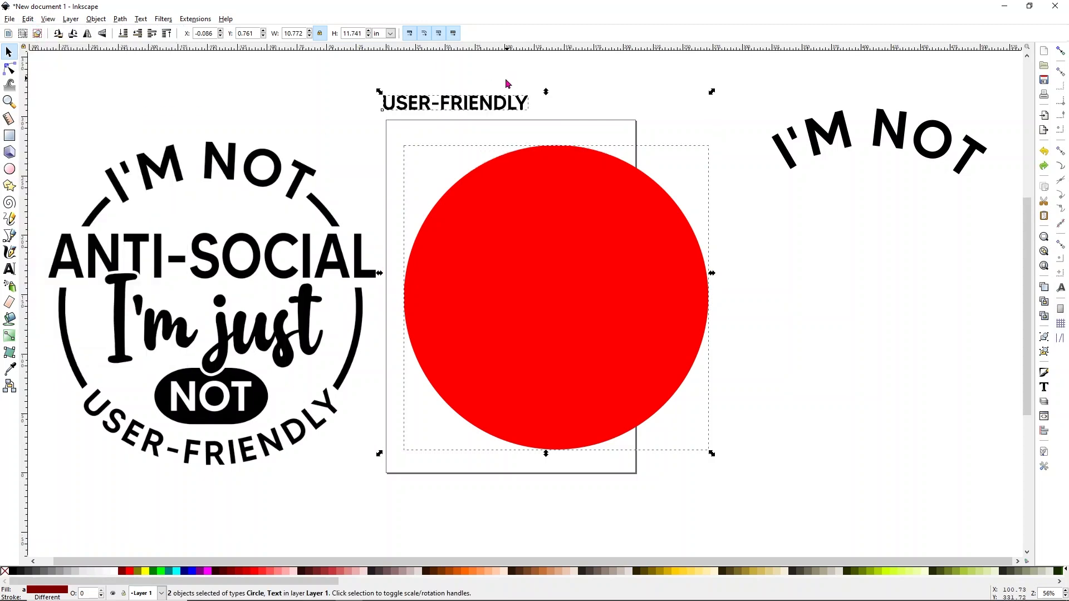
pyautogui.moveTo(486, 103); pyautogui.dragTo(528, 139)
pyautogui.click(893, 306)
pyautogui.moveTo(493, 154); pyautogui.dragTo(315, 472)
pyautogui.moveTo(158, 408); pyautogui.dragTo(233, 428)
pyautogui.moveTo(387, 443); pyautogui.dragTo(372, 440)
pyautogui.moveTo(300, 427); pyautogui.dragTo(646, 342)
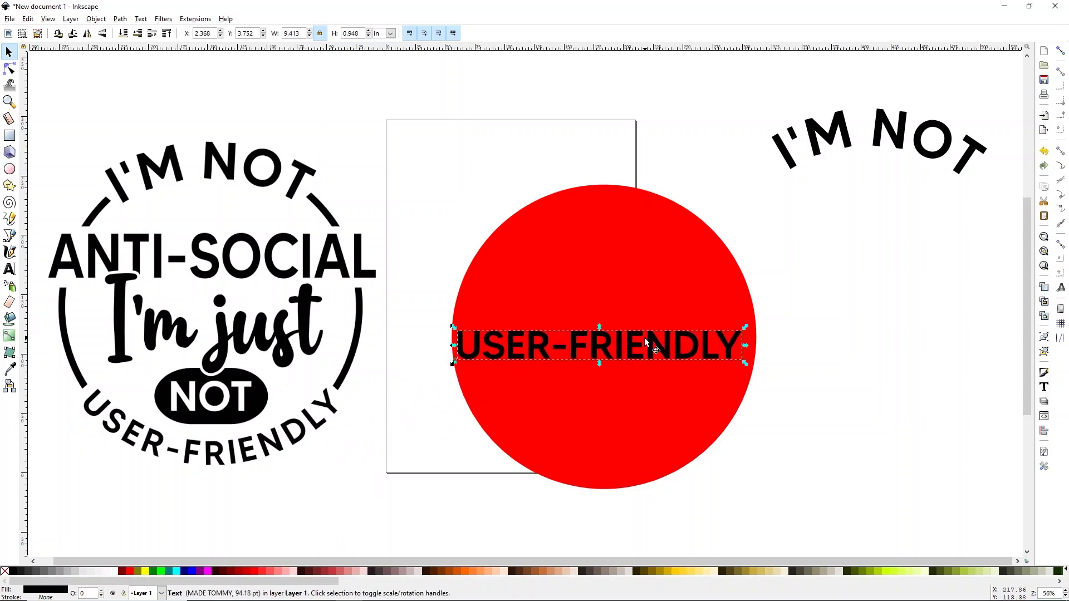
# - Put the enlarged USER-FRIENDLY text on the circle's path and flip both horizontally so the lettering runs inside the circle
pyautogui.keyDown('shift'); pyautogui.click(627, 271); pyautogui.keyUp('shift')
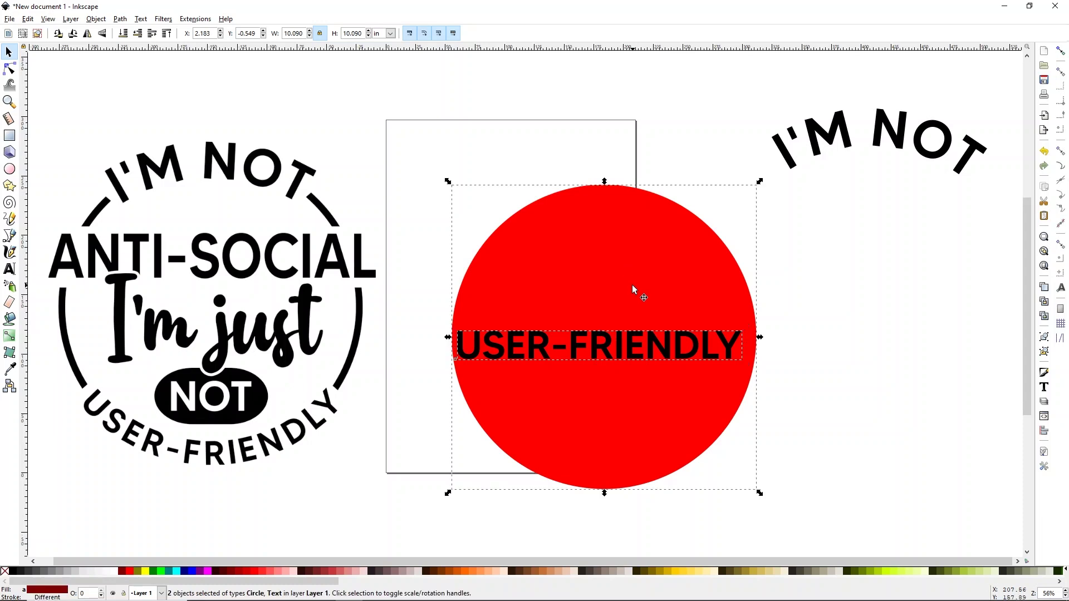
pyautogui.click(144, 19)
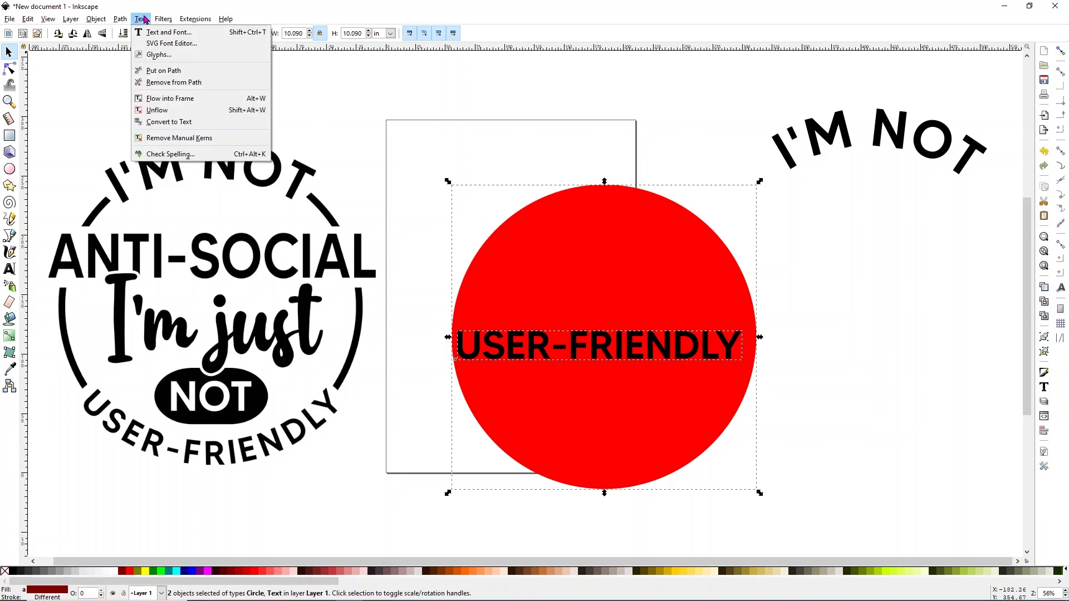
pyautogui.click(166, 71)
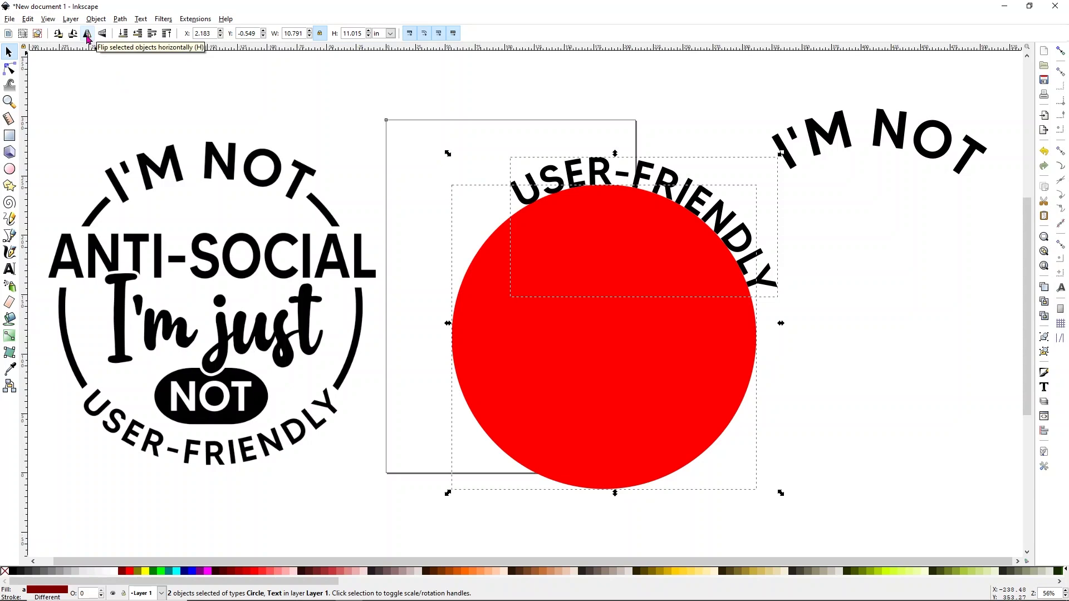
pyautogui.click(87, 34)
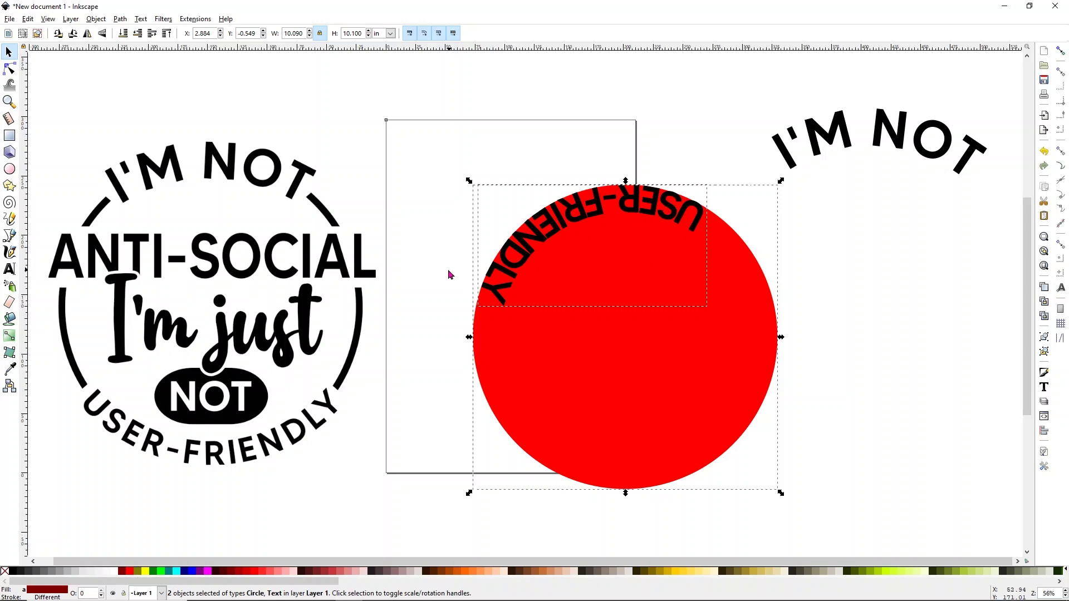
pyautogui.click(913, 305)
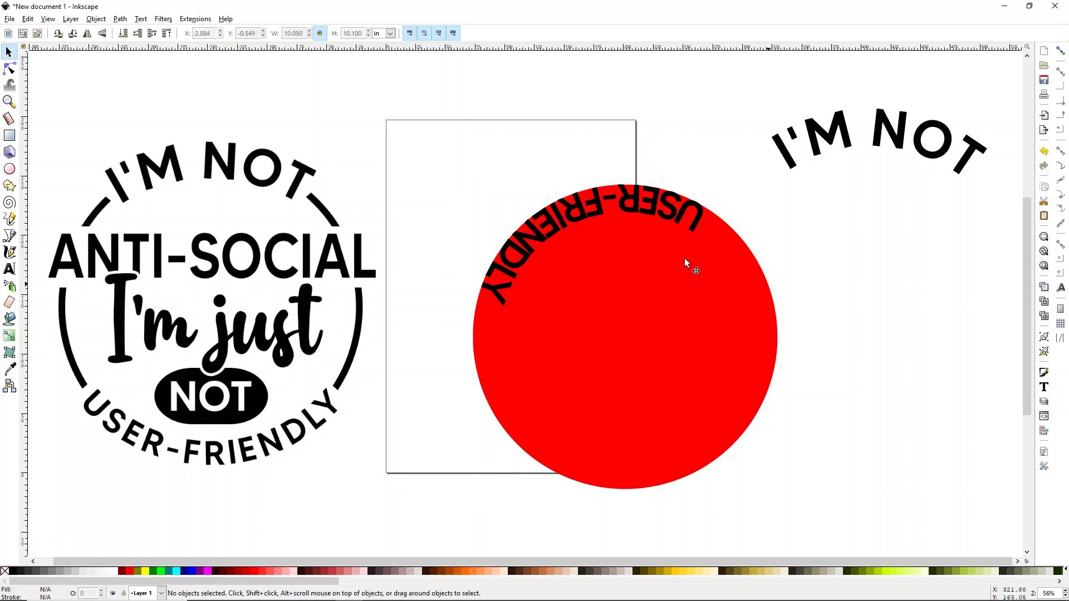
# - Convert the curved USER-FRIENDLY text to a path and separate it from the circle, placing it beneath the I'M NOT lettering
pyautogui.click(612, 210)
pyautogui.click(629, 206)
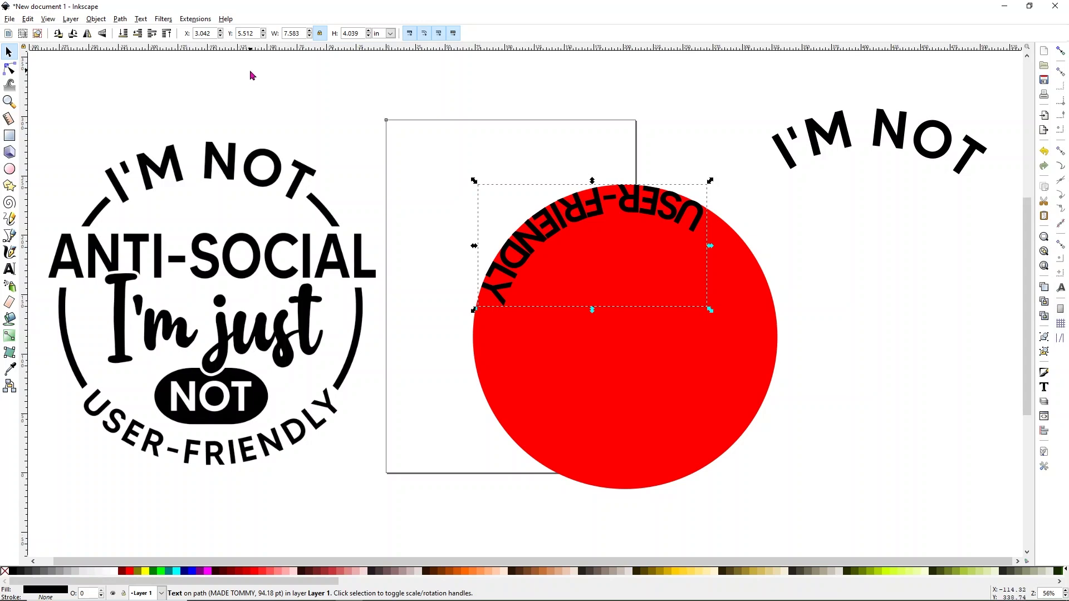
pyautogui.click(120, 19)
pyautogui.click(139, 31)
pyautogui.click(798, 263)
pyautogui.moveTo(625, 196); pyautogui.dragTo(856, 275)
# - Rotate the USER-FRIENDLY lettering into an upward-curving bottom arc below I'M NOT, and reposition the red circle on the page
pyautogui.click(858, 277)
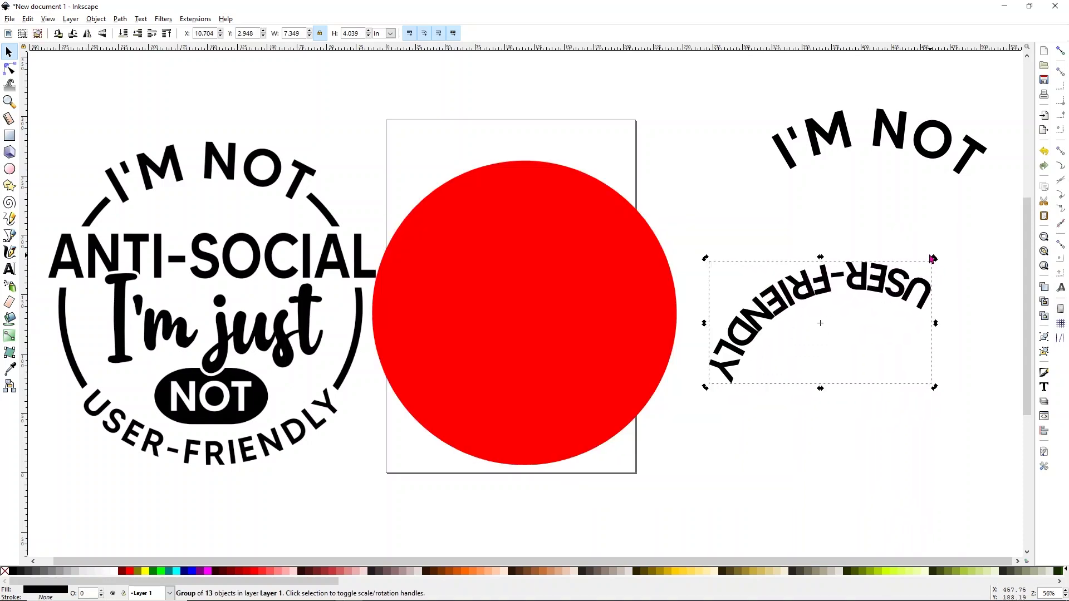
pyautogui.moveTo(935, 258); pyautogui.dragTo(785, 332)
pyautogui.moveTo(831, 368); pyautogui.dragTo(883, 395)
pyautogui.moveTo(618, 330); pyautogui.dragTo(636, 321)
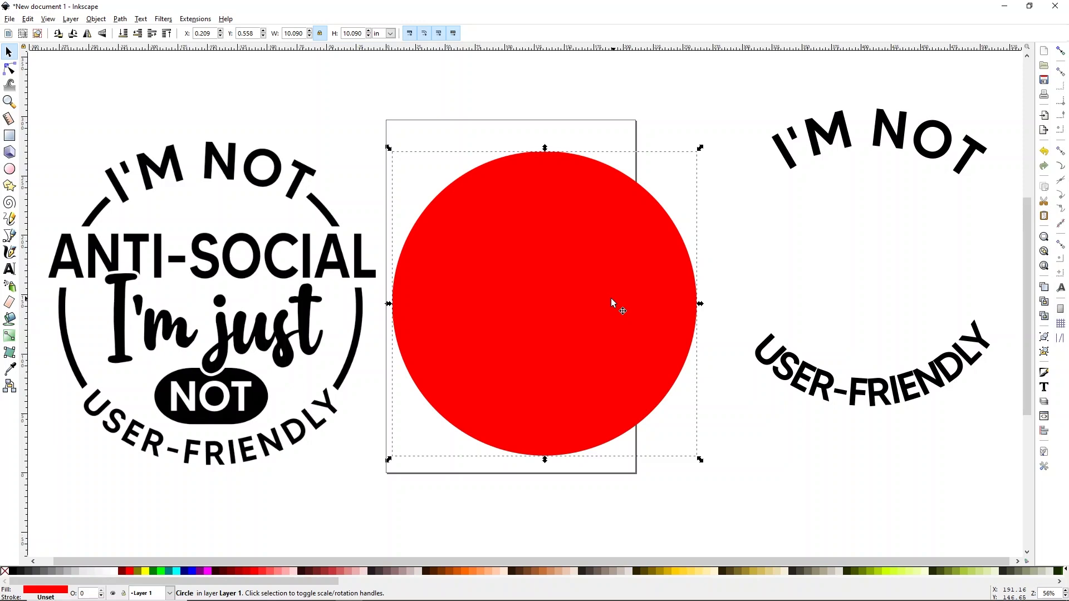
pyautogui.moveTo(589, 287)
pyautogui.mouseDown()
pyautogui.moveTo(568, 276)
pyautogui.moveTo(585, 275)
pyautogui.mouseUp()
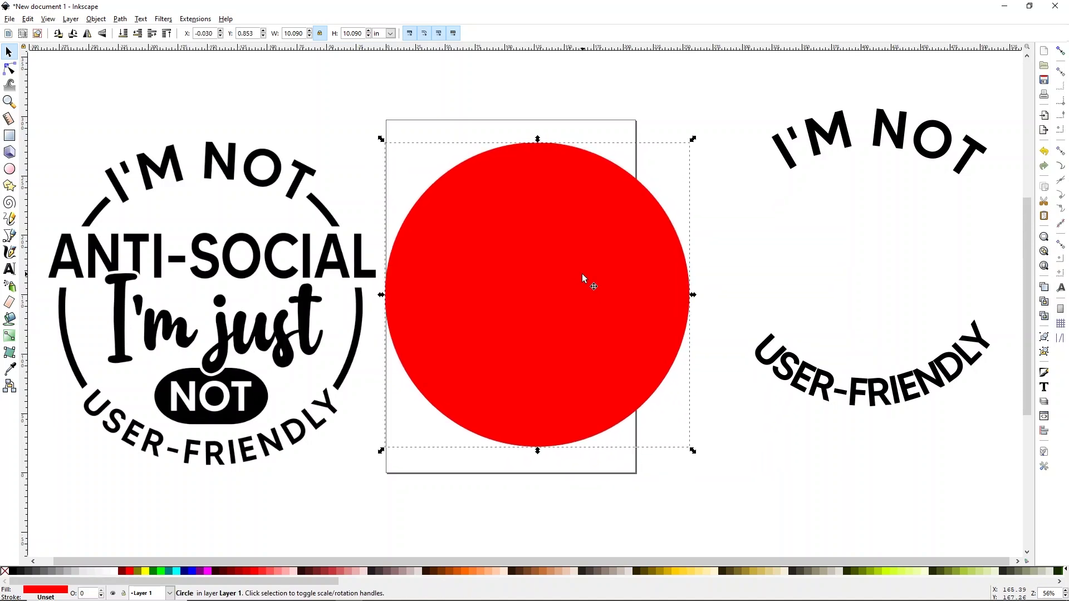
# - Copy the red circle and paste the copy in the area of the I'M NOT and USER-FRIENDLY lettering
pyautogui.click(28, 19)
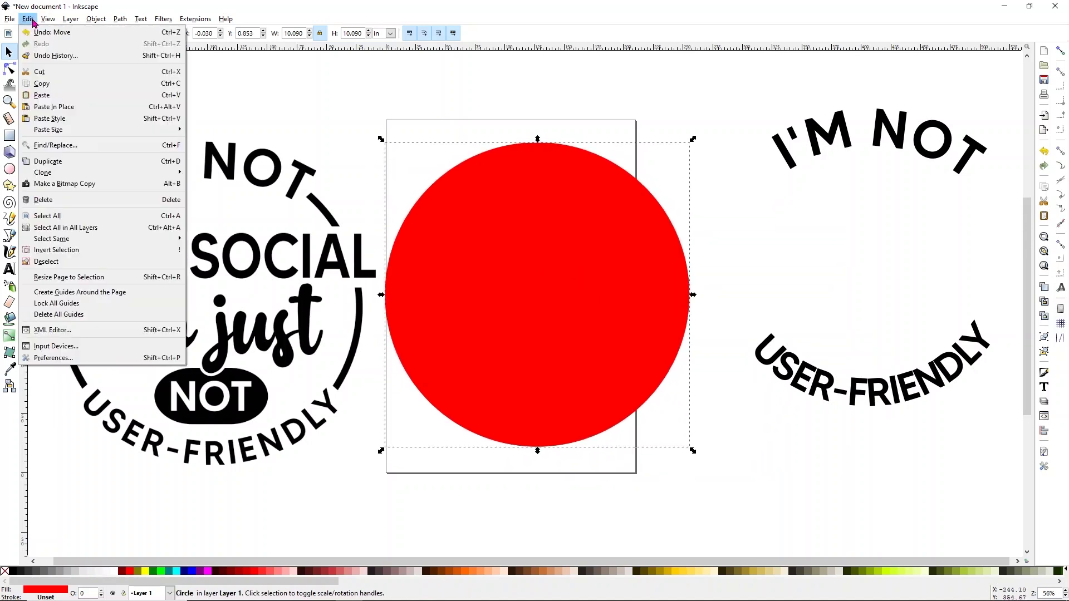
pyautogui.click(43, 84)
pyautogui.click(27, 20)
pyautogui.click(48, 98)
pyautogui.moveTo(79, 122); pyautogui.dragTo(917, 333)
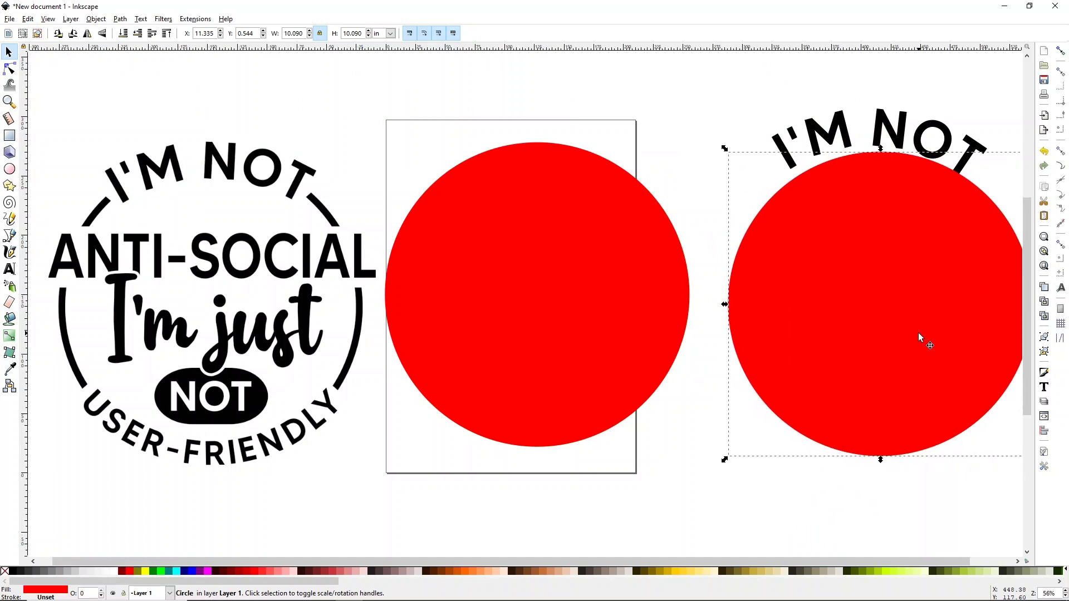
# - Duplicate the red circle on the page, fill the duplicate with cyan and lay it over the original
pyautogui.click(525, 304)
pyautogui.press('ctrl')
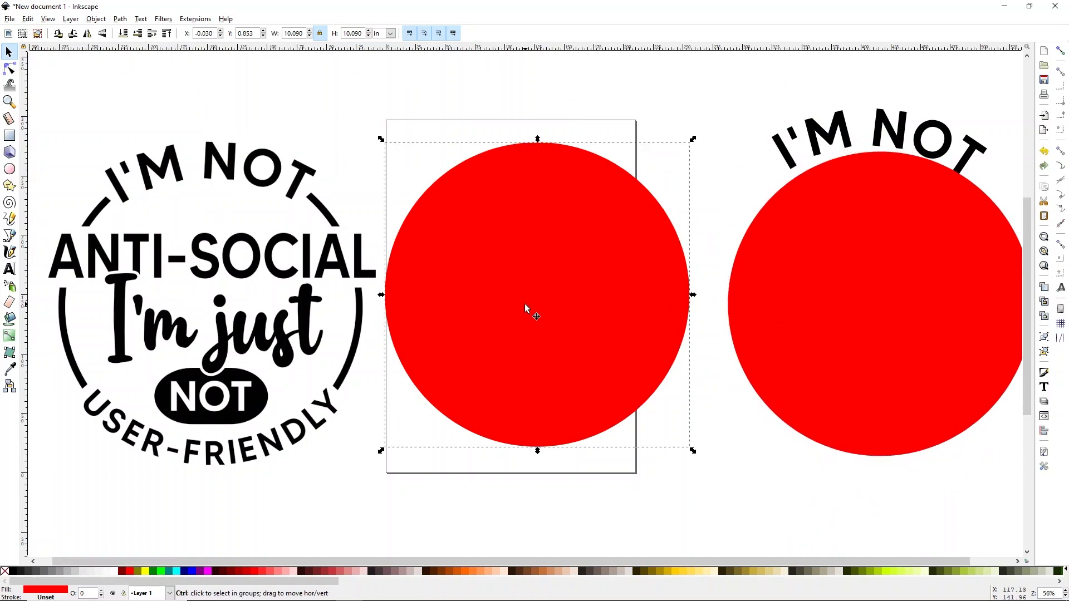
pyautogui.moveTo(525, 304); pyautogui.dragTo(508, 319)
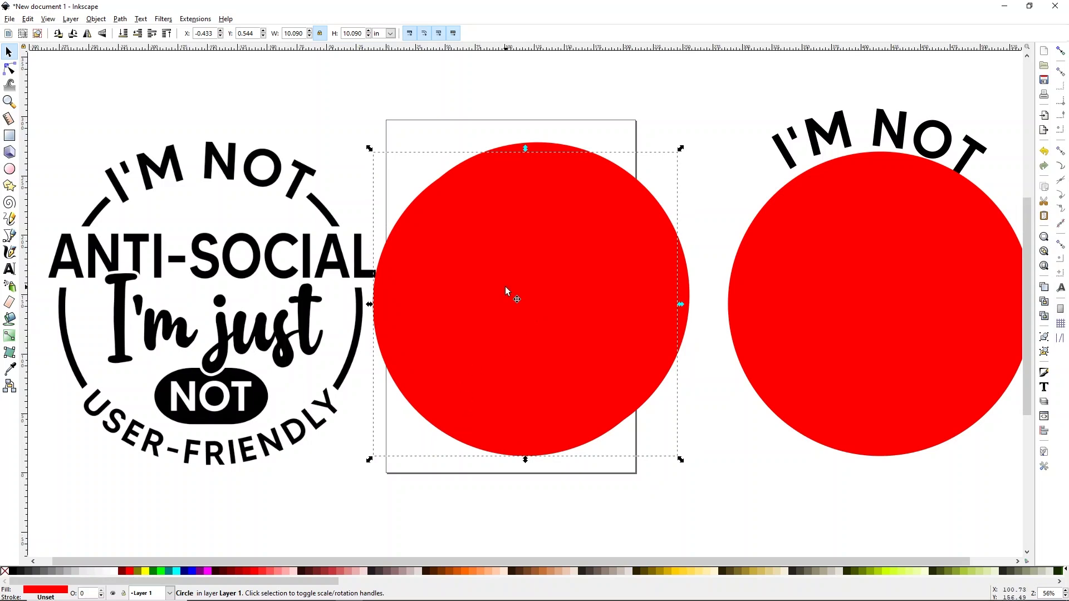
pyautogui.click(176, 571)
pyautogui.moveTo(507, 311)
pyautogui.mouseDown()
pyautogui.moveTo(524, 305)
pyautogui.moveTo(513, 291)
pyautogui.moveTo(504, 314)
pyautogui.mouseUp()
pyautogui.click(528, 166)
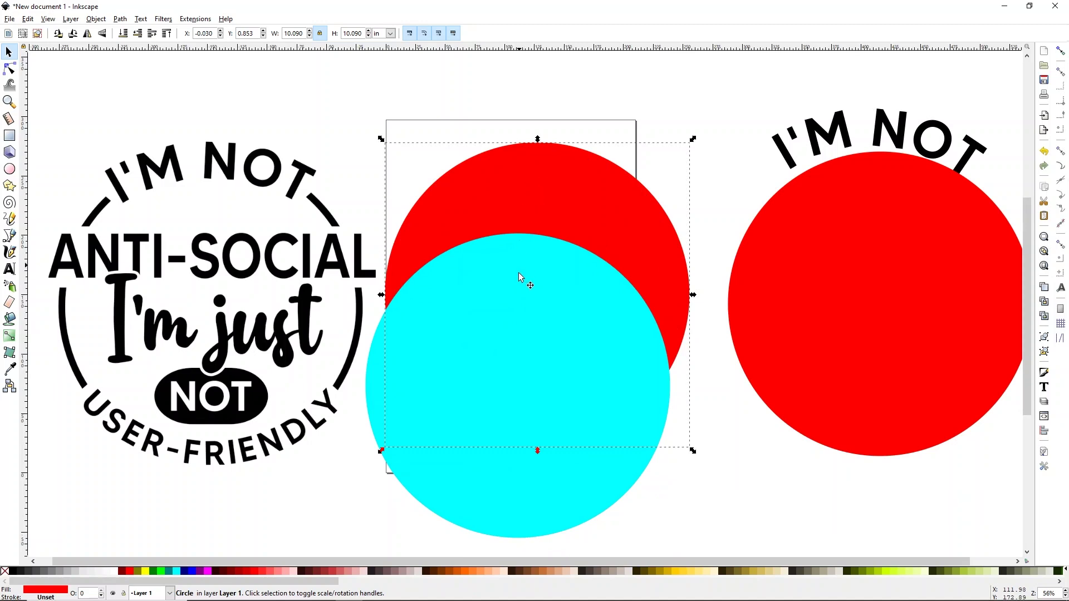
pyautogui.moveTo(521, 398); pyautogui.dragTo(553, 306)
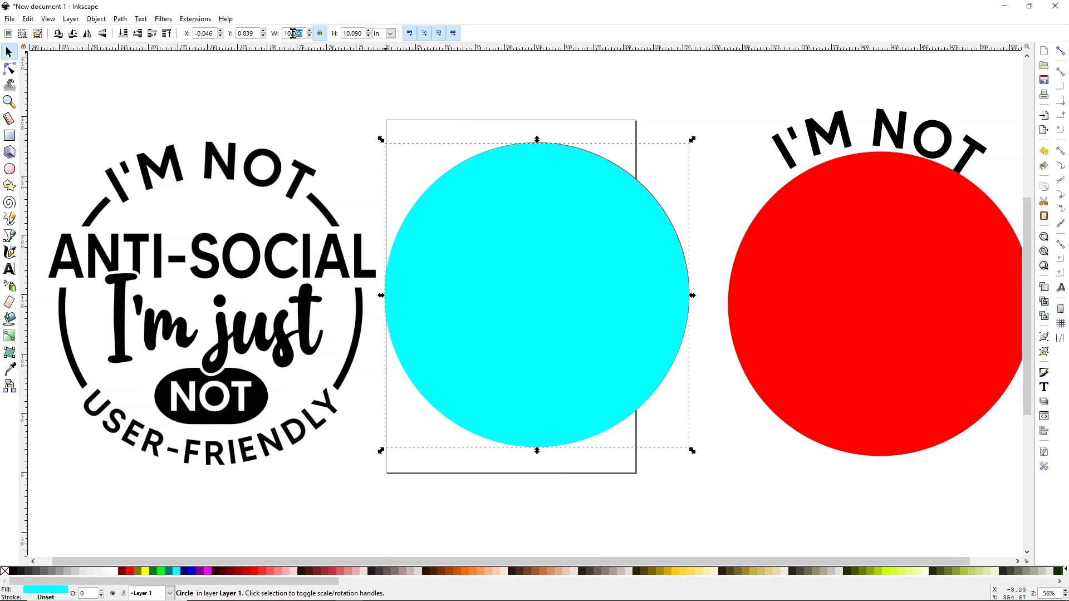
# - Shrink the cyan circle proportionally to 9.9, 9.8 and then 9.75 in wide, repositioning it over the red circle between sizes
pyautogui.write('9.')
pyautogui.press('Return')
pyautogui.moveTo(545, 298); pyautogui.dragTo(547, 297)
pyautogui.moveTo(300, 32); pyautogui.dragTo(284, 33)
pyautogui.write('9.8')
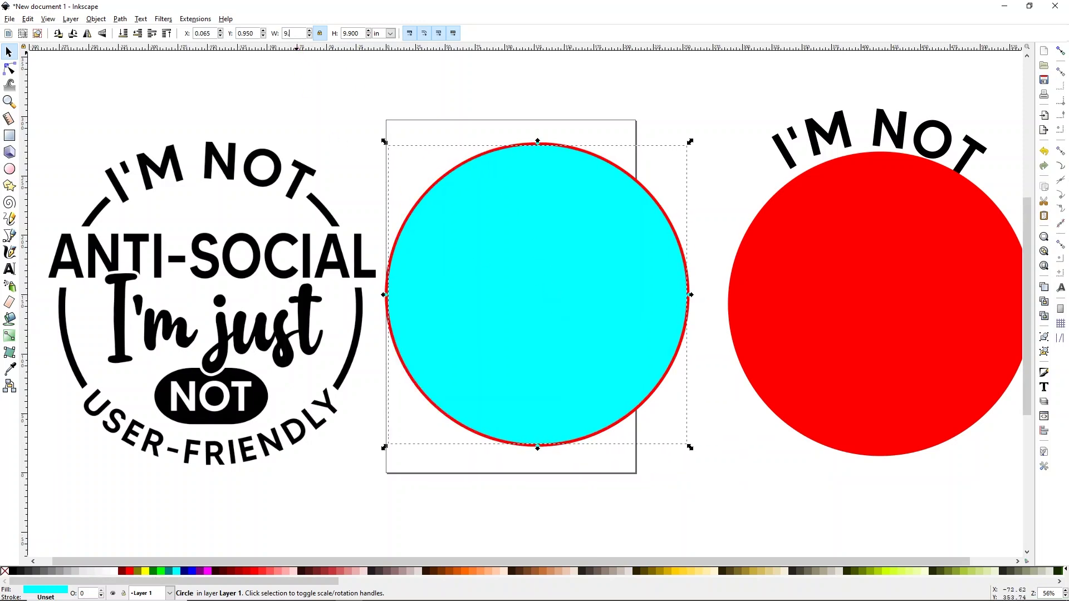
pyautogui.press('Return')
pyautogui.moveTo(520, 295); pyautogui.dragTo(522, 292)
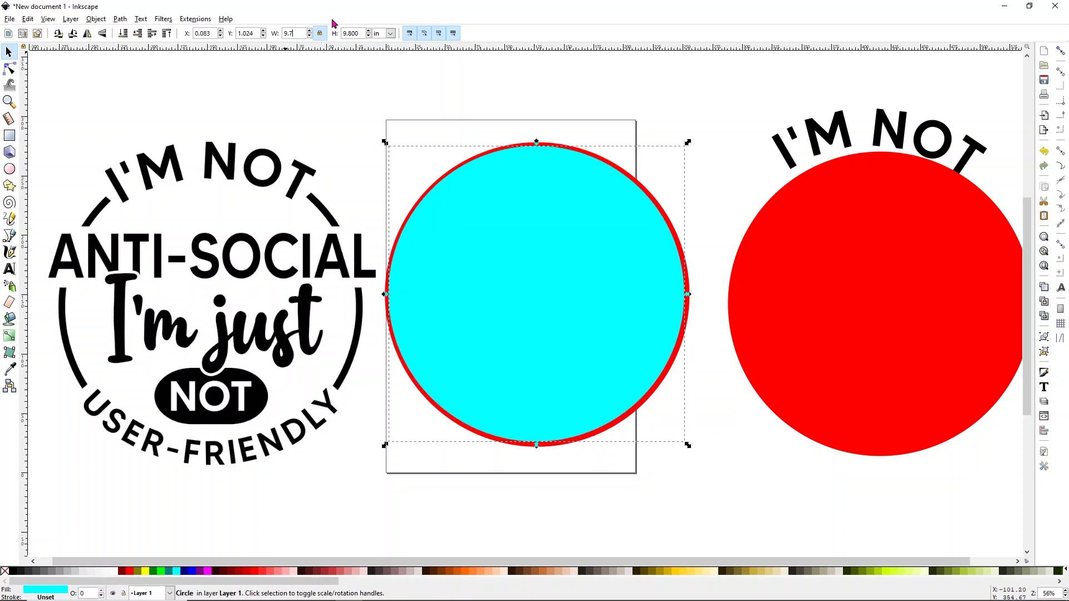
pyautogui.press('Return')
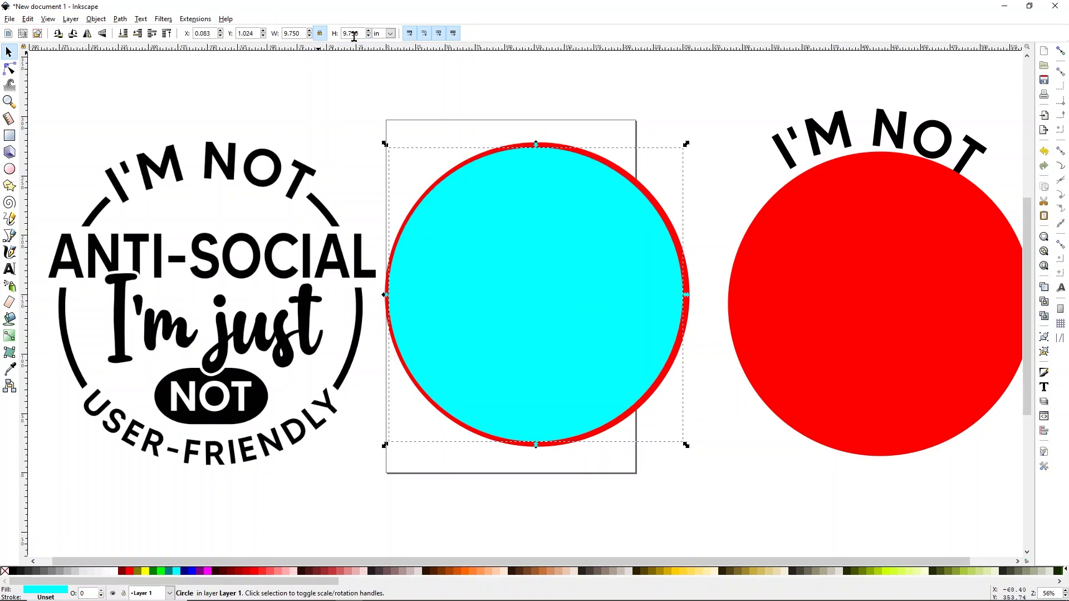
# - Set the cyan circle's width and height to 9.65 in and position it by eye inside the red circle
pyautogui.click(322, 35)
pyautogui.moveTo(553, 287); pyautogui.dragTo(559, 288)
pyautogui.click(299, 33)
pyautogui.write('9.65')
pyautogui.press('Return')
pyautogui.moveTo(495, 268); pyautogui.dragTo(500, 268)
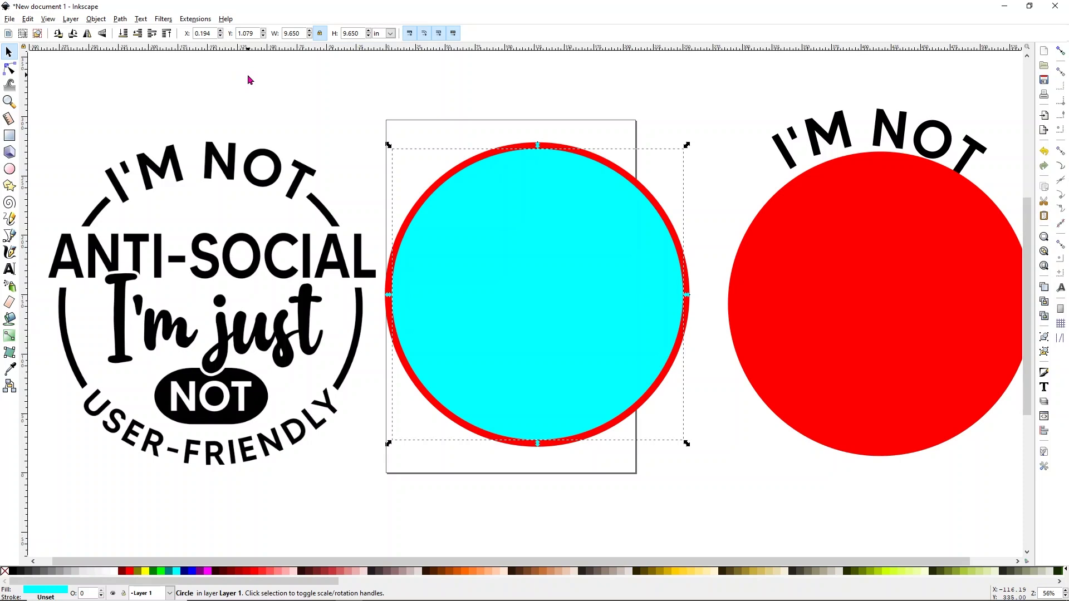
# - Align the centres of the cyan and red circles horizontally and vertically, relative to the first selected
pyautogui.click(96, 19)
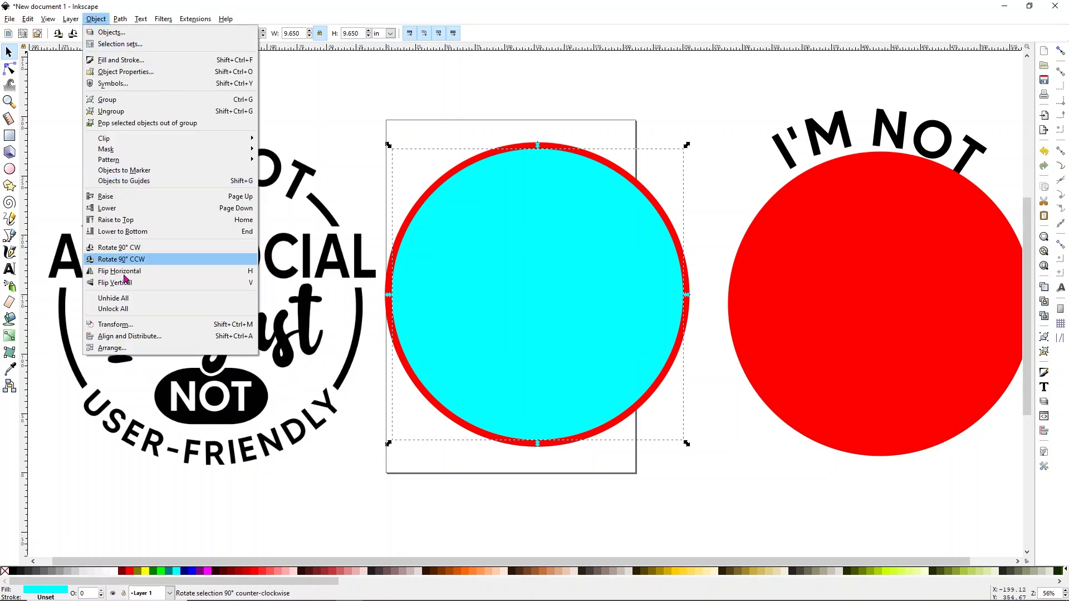
pyautogui.click(132, 337)
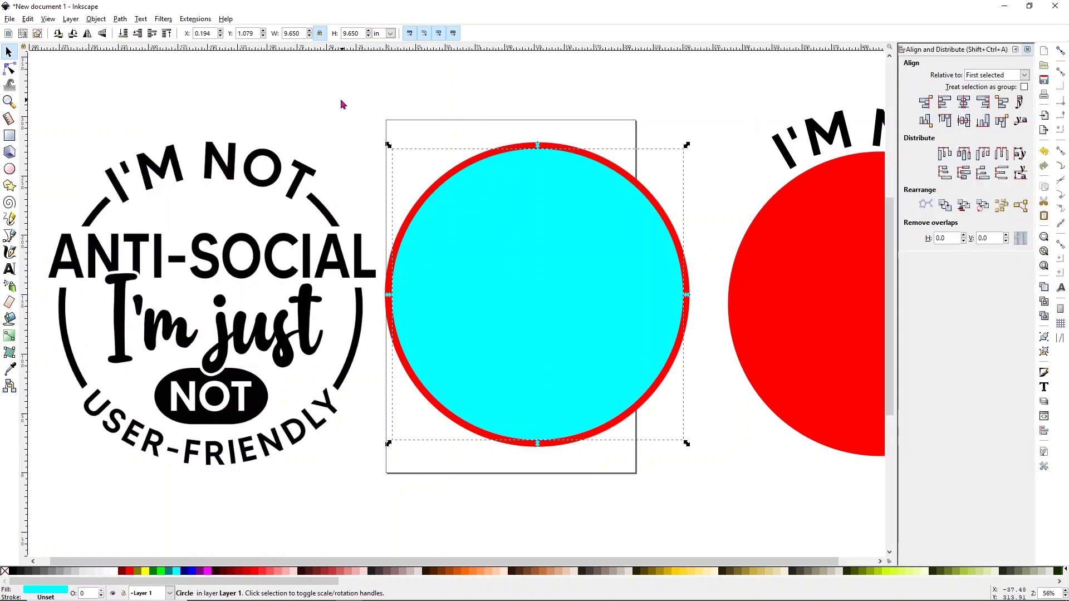
pyautogui.moveTo(357, 112); pyautogui.dragTo(730, 489)
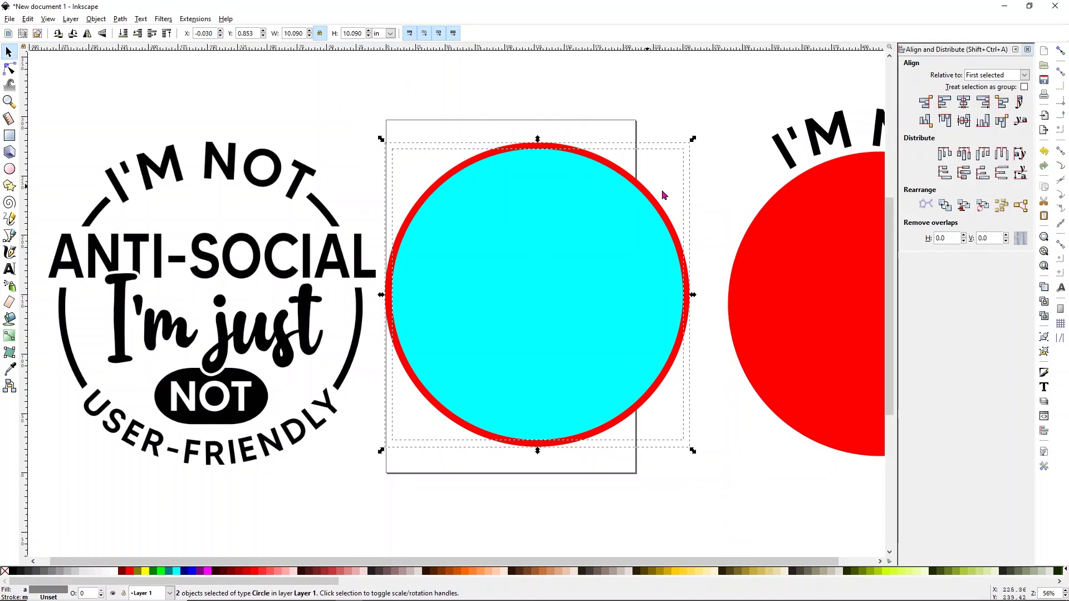
pyautogui.click(965, 107)
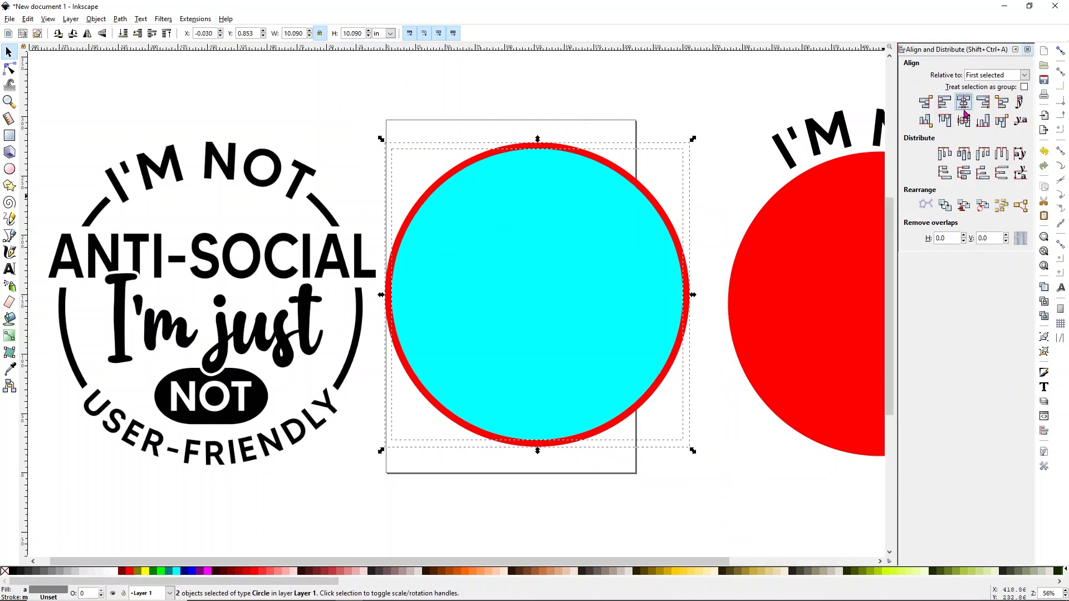
pyautogui.click(965, 122)
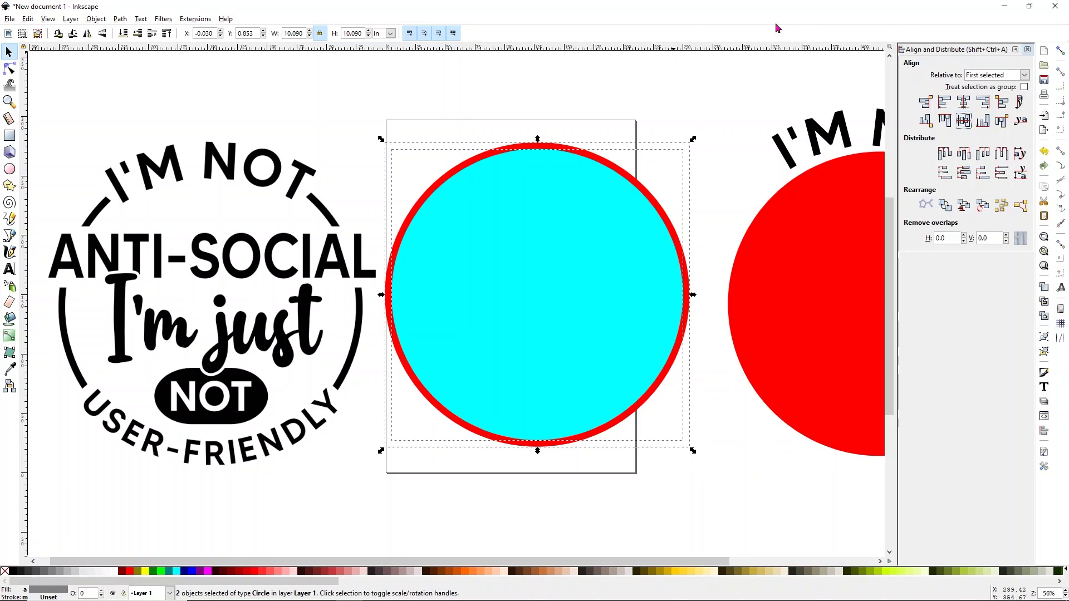
# - Subtract the cyan circle from the red circle with the Difference operation to make a thin ring
pyautogui.click(120, 19)
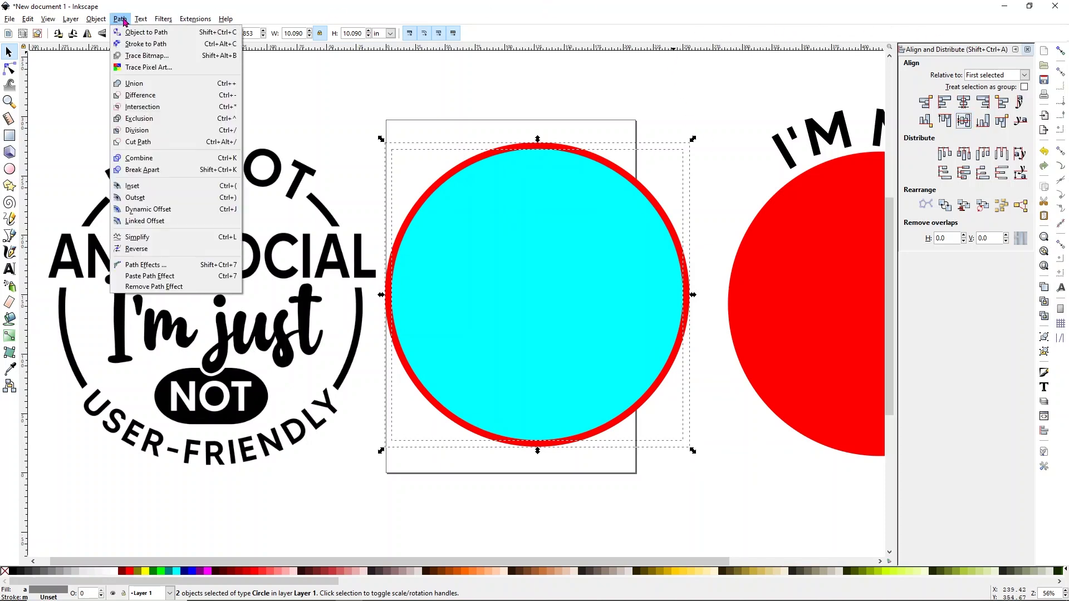
pyautogui.click(141, 95)
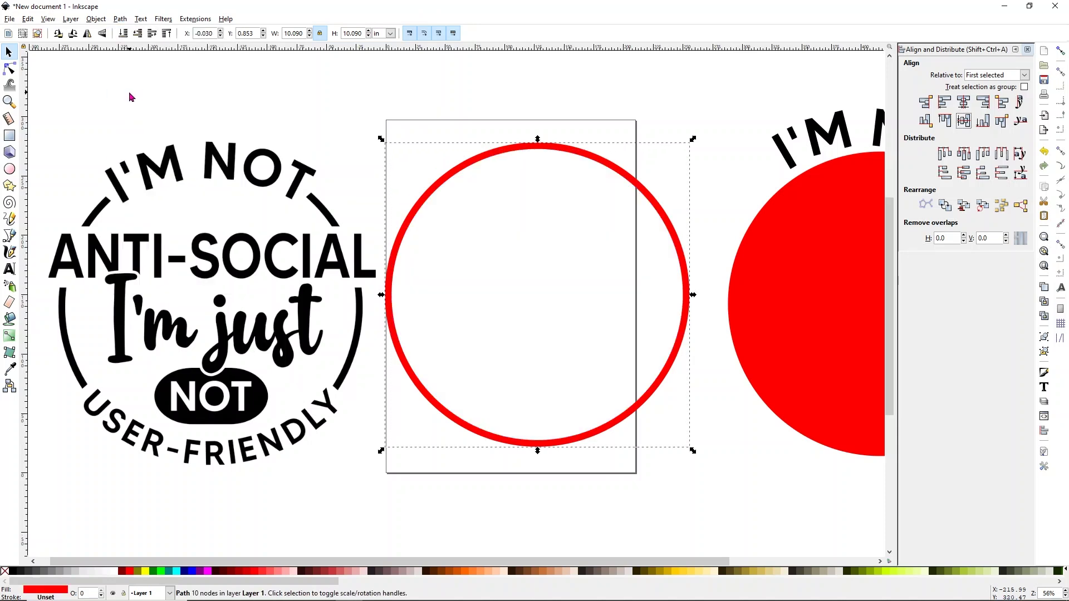
pyautogui.click(518, 215)
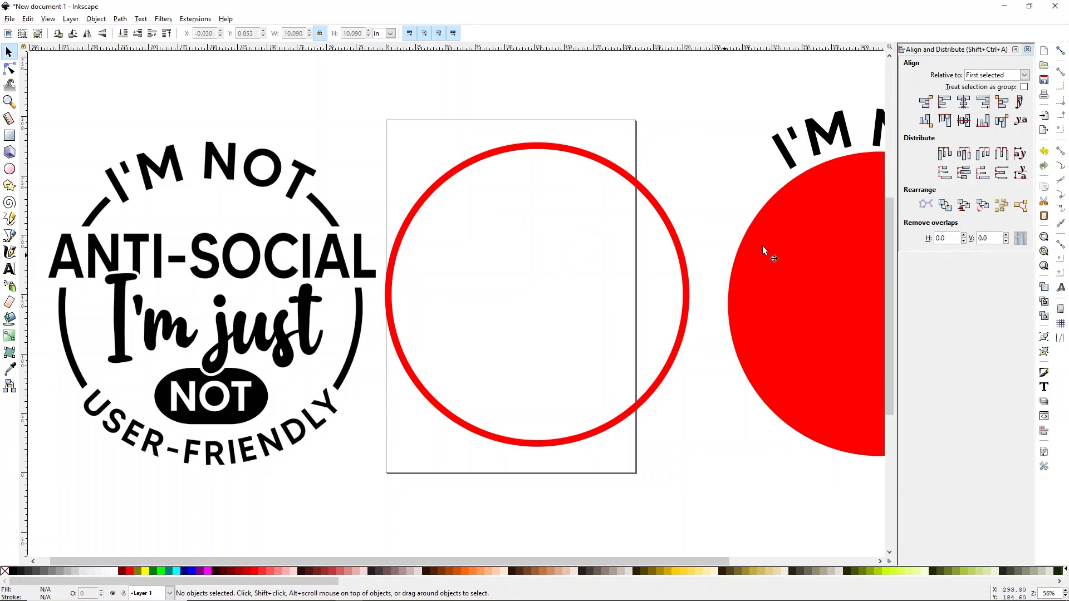
# - Move the spare red circle aside, then place USER-FRIENDLY on the ring's bottom arc and I'M NOT on its top arc
pyautogui.click(1026, 52)
pyautogui.moveTo(860, 306); pyautogui.dragTo(1001, 431)
pyautogui.moveTo(805, 374); pyautogui.dragTo(468, 423)
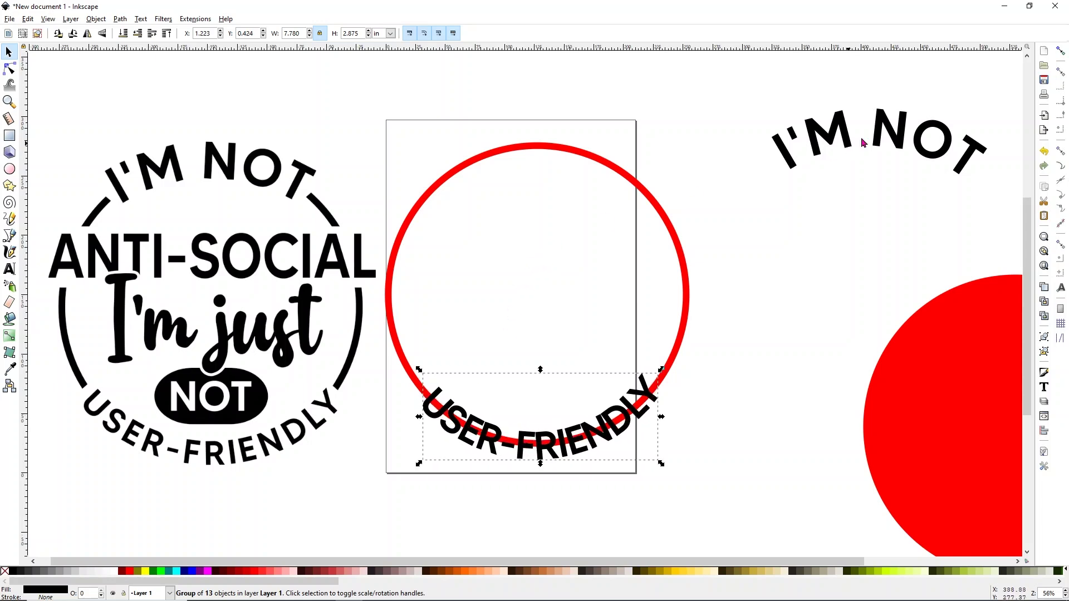
pyautogui.moveTo(900, 124); pyautogui.dragTo(563, 137)
pyautogui.click(562, 137)
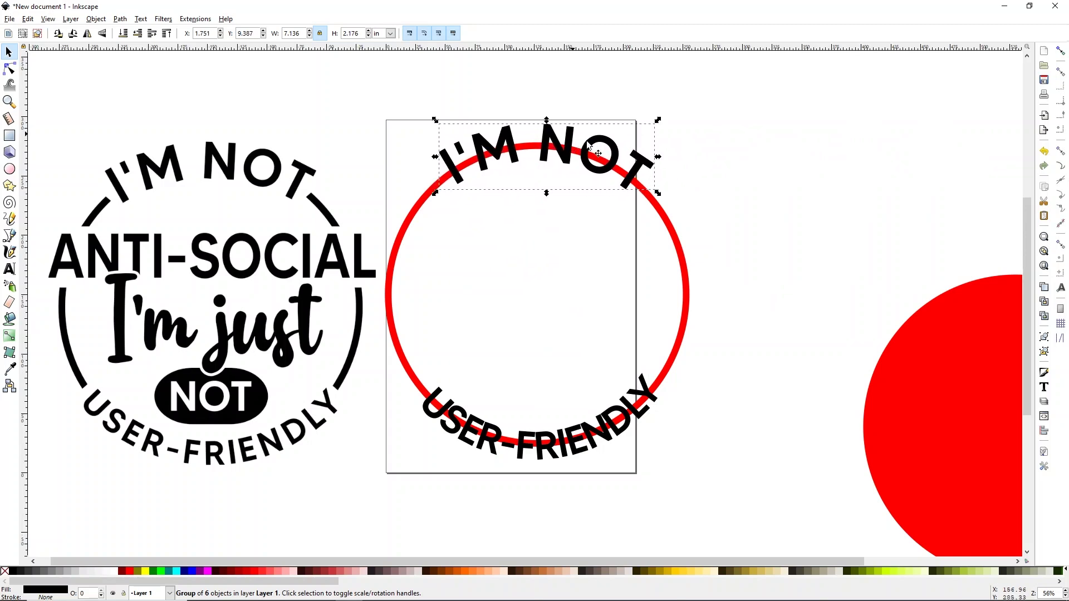
# - Select the ring with both curved texts and centre them on a common vertical axis
pyautogui.moveTo(731, 454); pyautogui.dragTo(482, 88)
pyautogui.moveTo(341, 72); pyautogui.dragTo(714, 480)
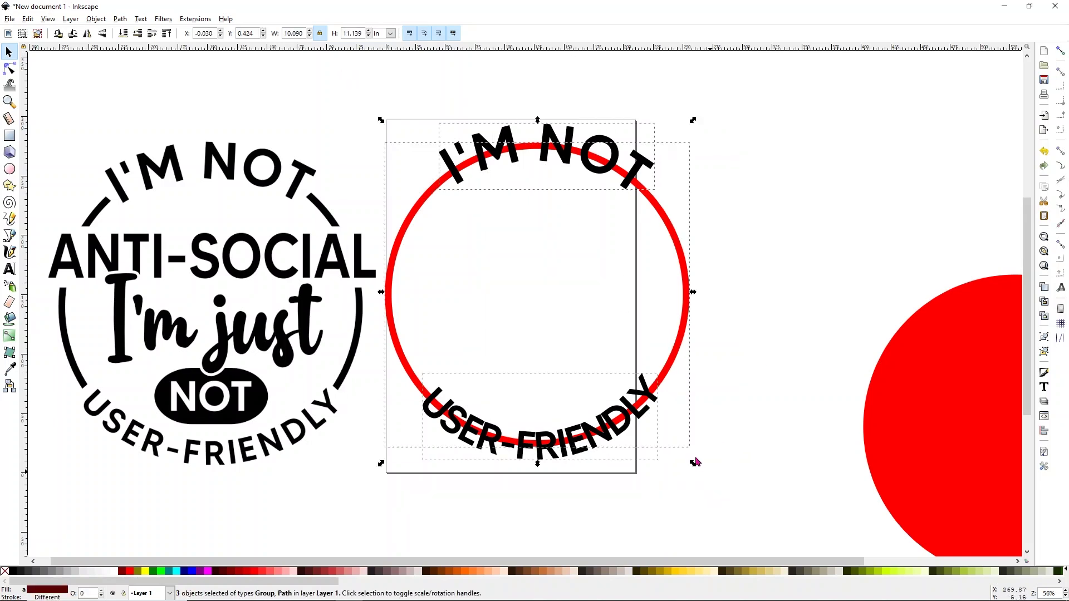
pyautogui.click(96, 18)
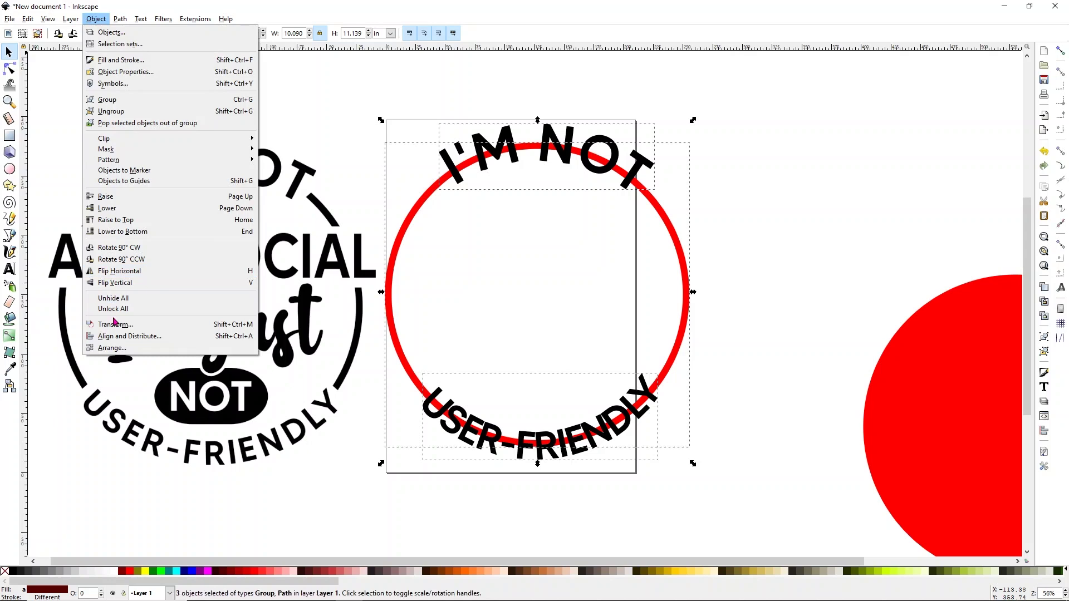
pyautogui.click(119, 336)
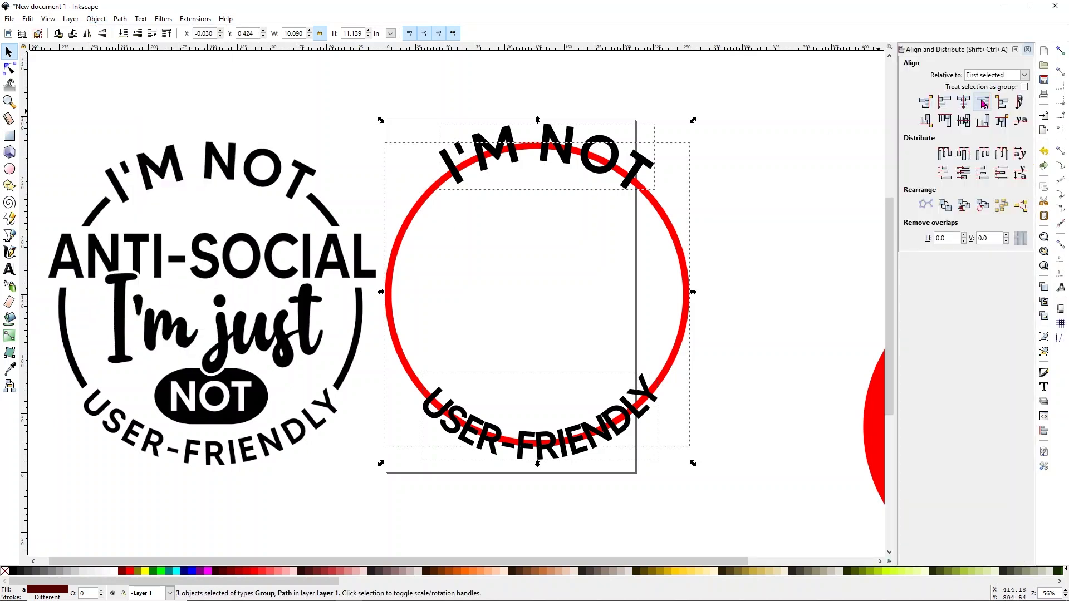
pyautogui.click(965, 105)
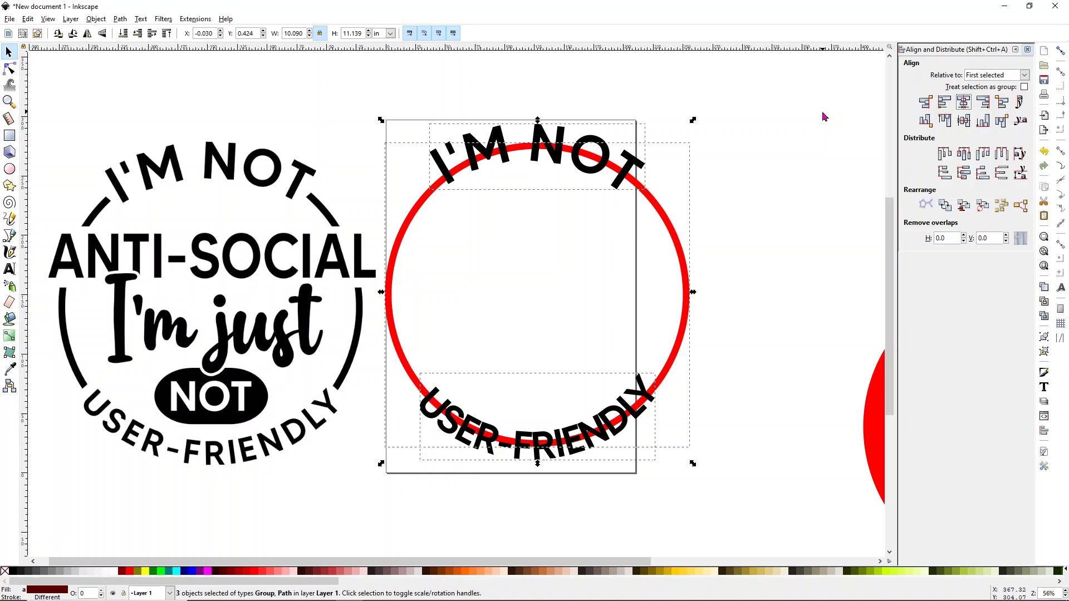
# - Resize the curved USER-FRIENDLY text on the ring's bottom arc to about 7.88 in wide by 2.68 in tall
pyautogui.click(789, 156)
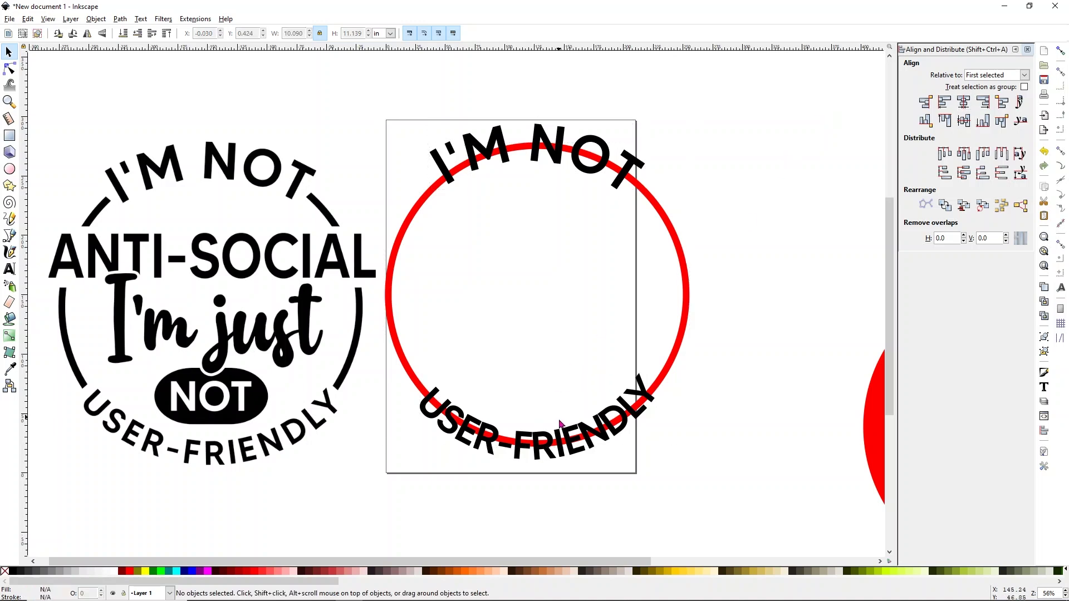
pyautogui.click(579, 454)
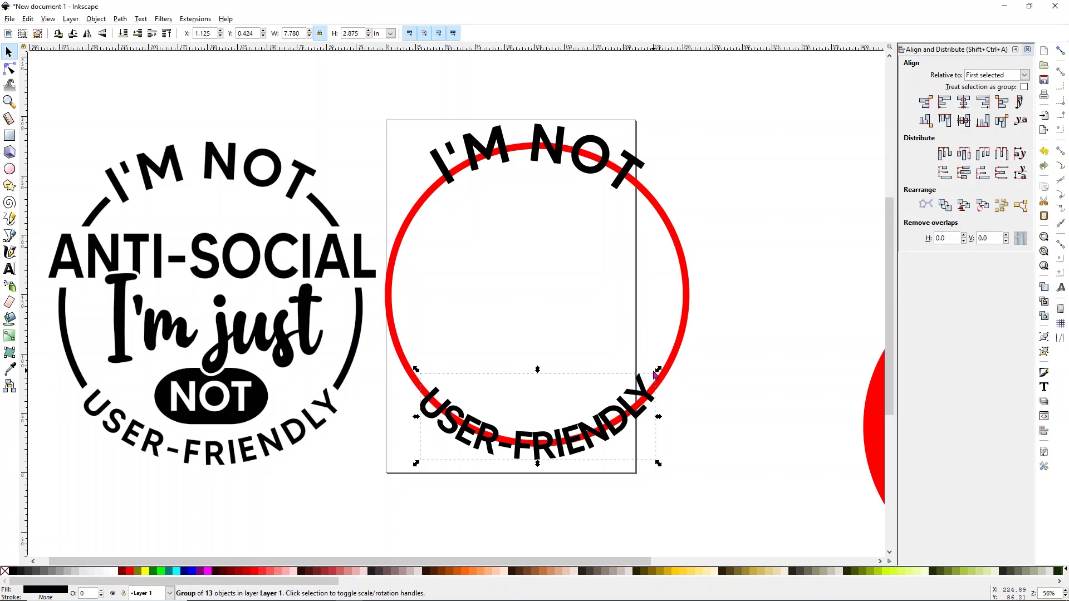
pyautogui.moveTo(657, 371); pyautogui.dragTo(665, 374)
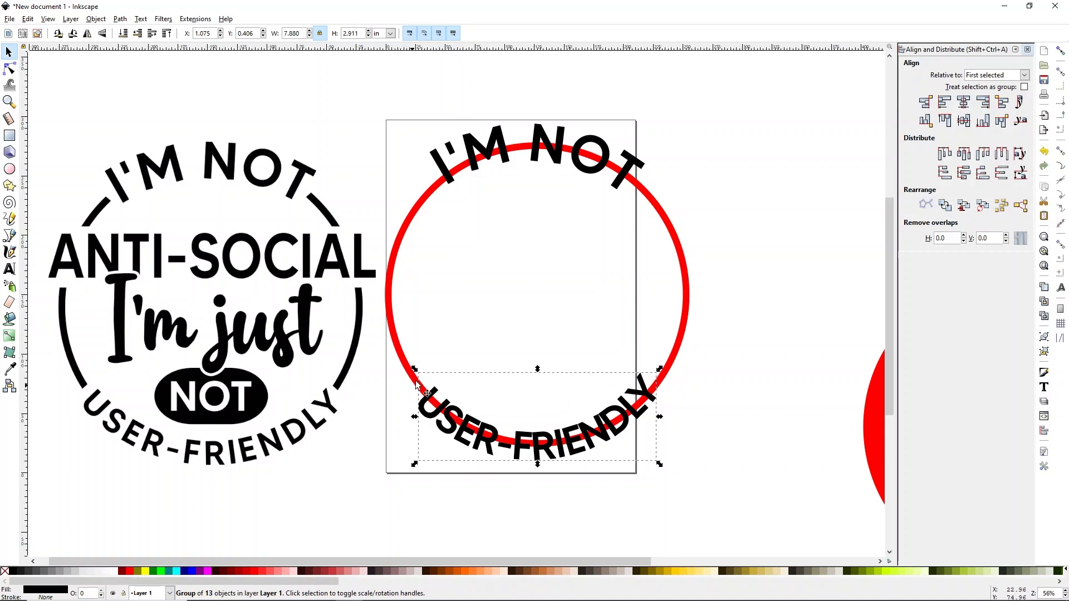
pyautogui.click(616, 427)
pyautogui.moveTo(661, 465); pyautogui.dragTo(655, 470)
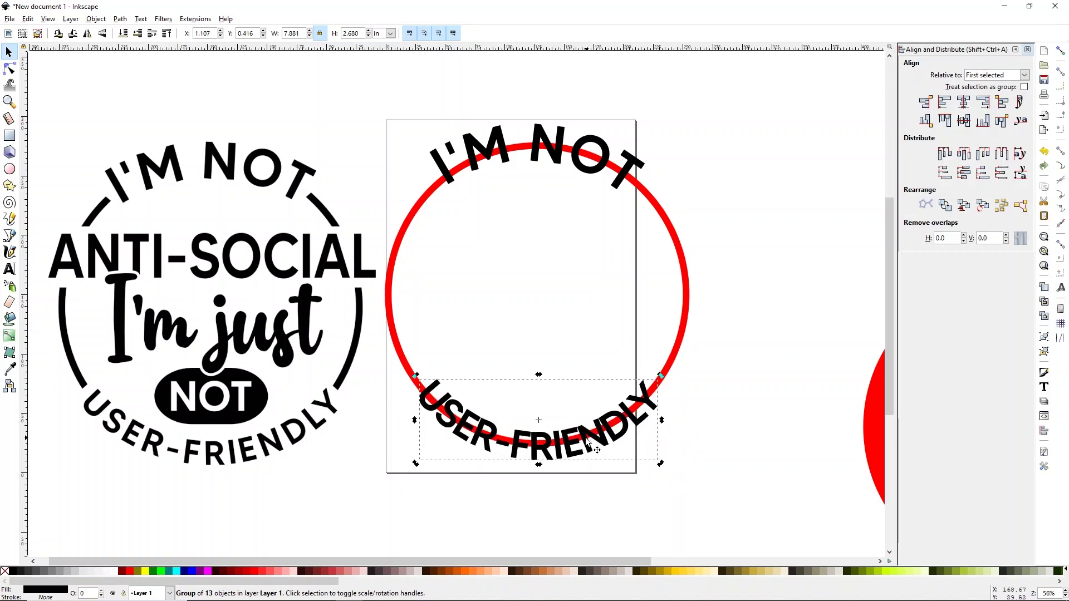
# - Select the ring with both curved texts and recentre them on their common vertical axis
pyautogui.click(705, 426)
pyautogui.moveTo(730, 461); pyautogui.dragTo(497, 105)
pyautogui.moveTo(366, 79); pyautogui.dragTo(708, 472)
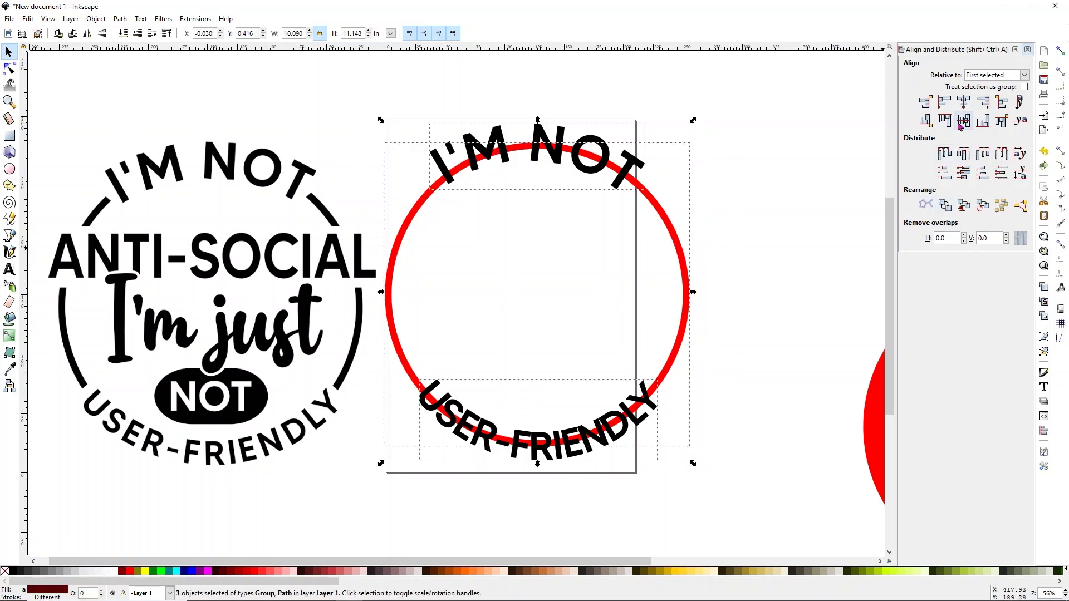
pyautogui.click(963, 101)
pyautogui.click(808, 209)
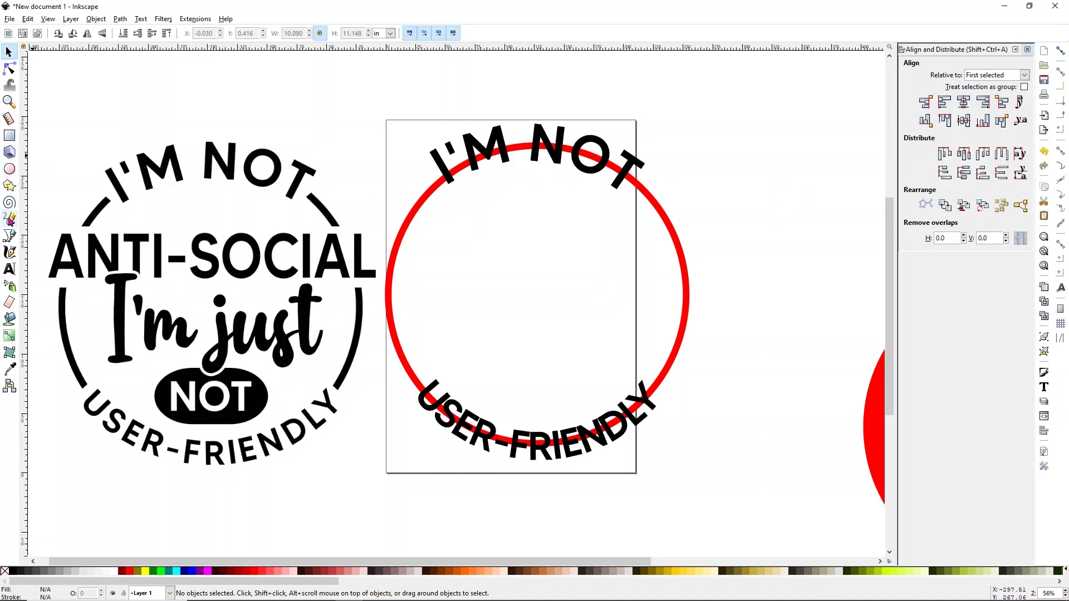
# - Add the text ANTI-SOCIAL above the artwork in the MADE TOMMY font
pyautogui.click(9, 269)
pyautogui.click(338, 98)
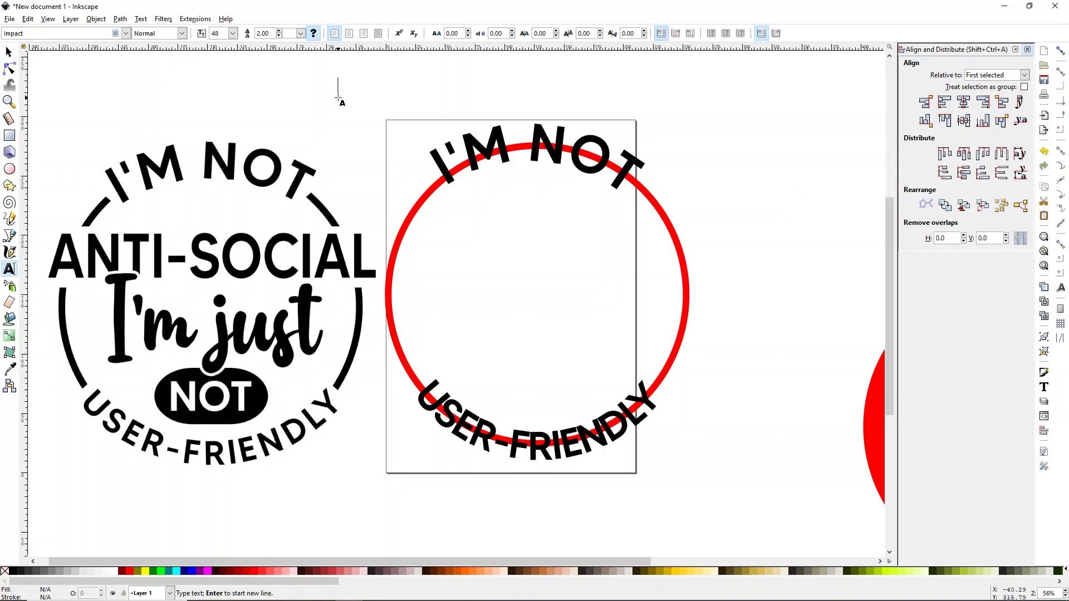
pyautogui.write('ANTI-')
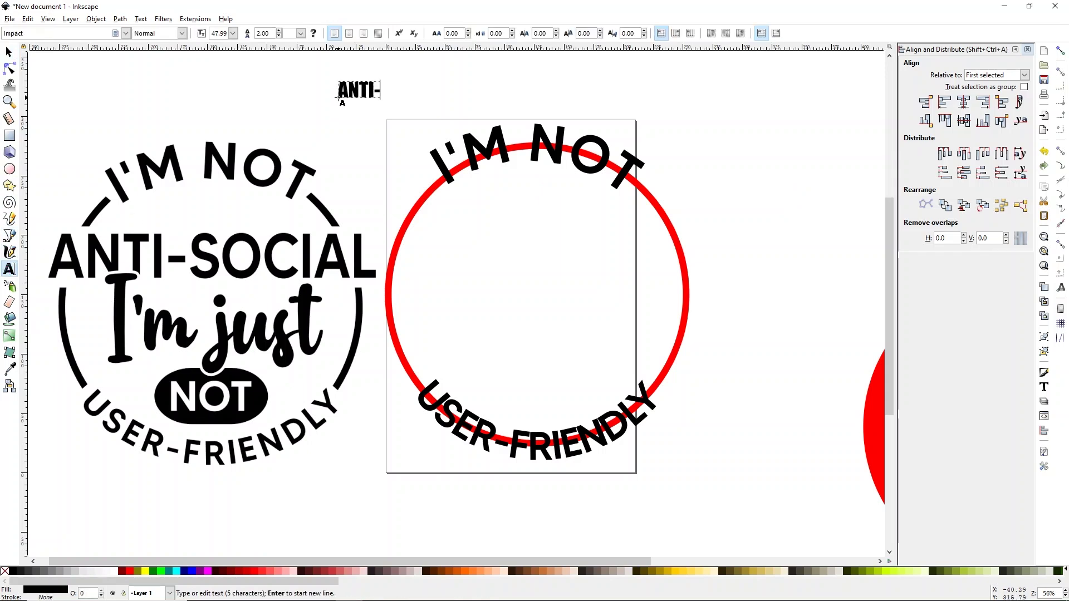
pyautogui.write('SOCIAL')
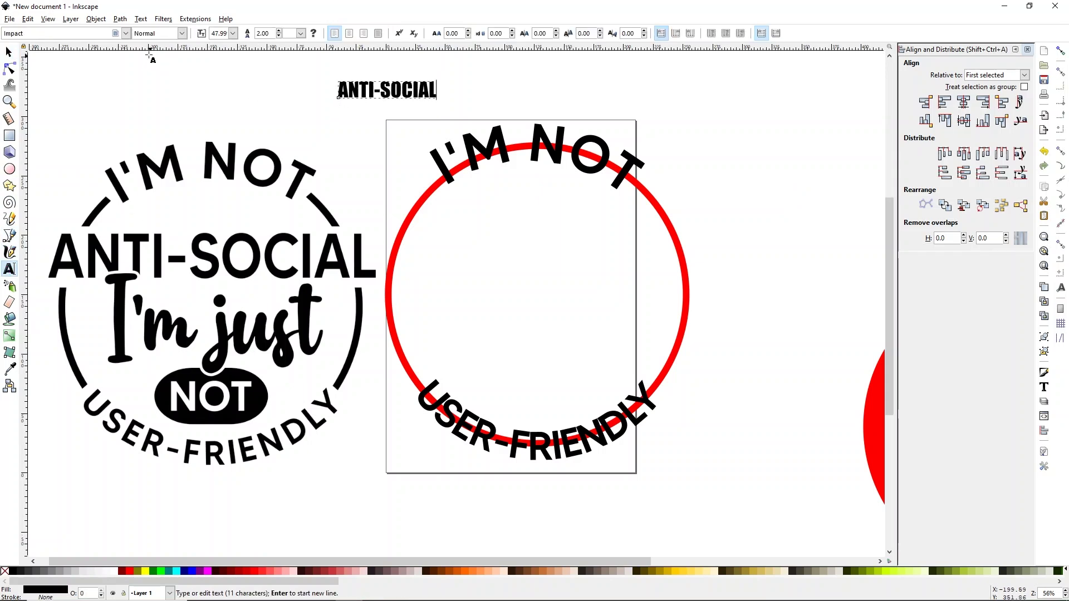
pyautogui.click(126, 34)
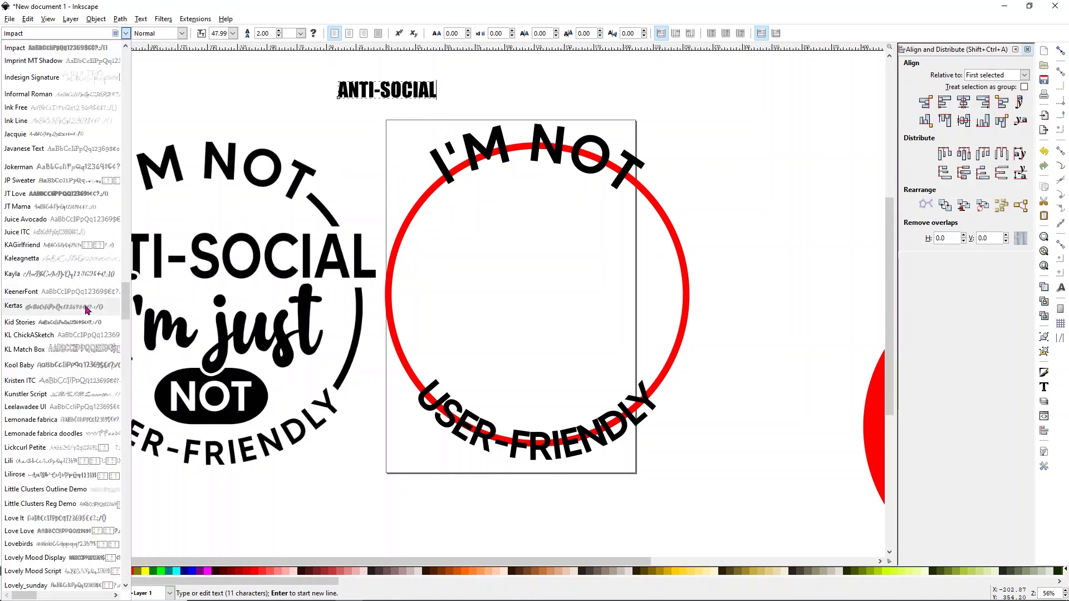
pyautogui.scroll(-5, 57, 421)
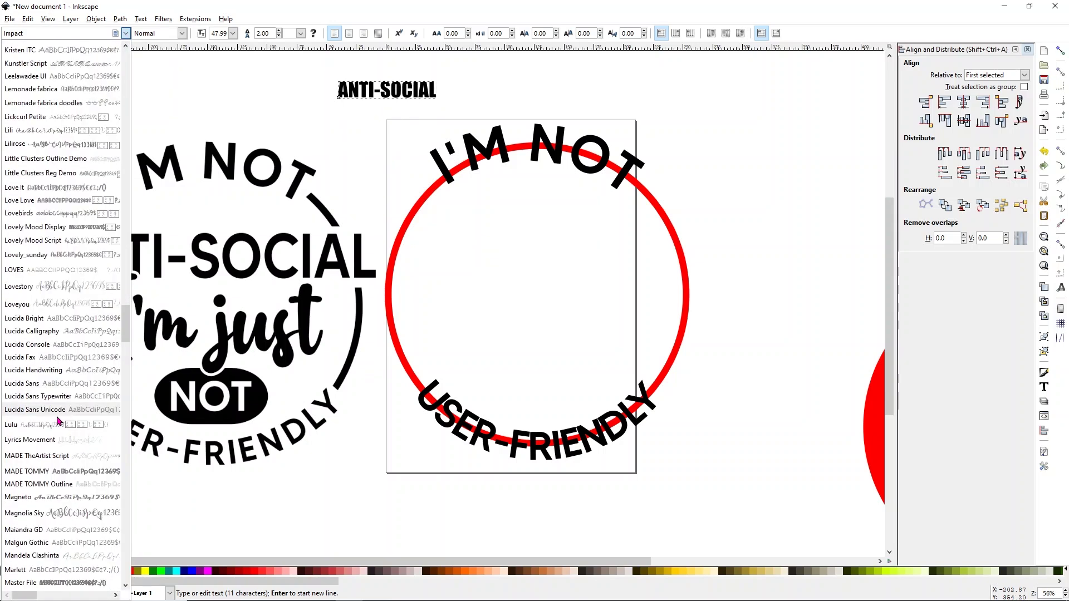
pyautogui.click(56, 472)
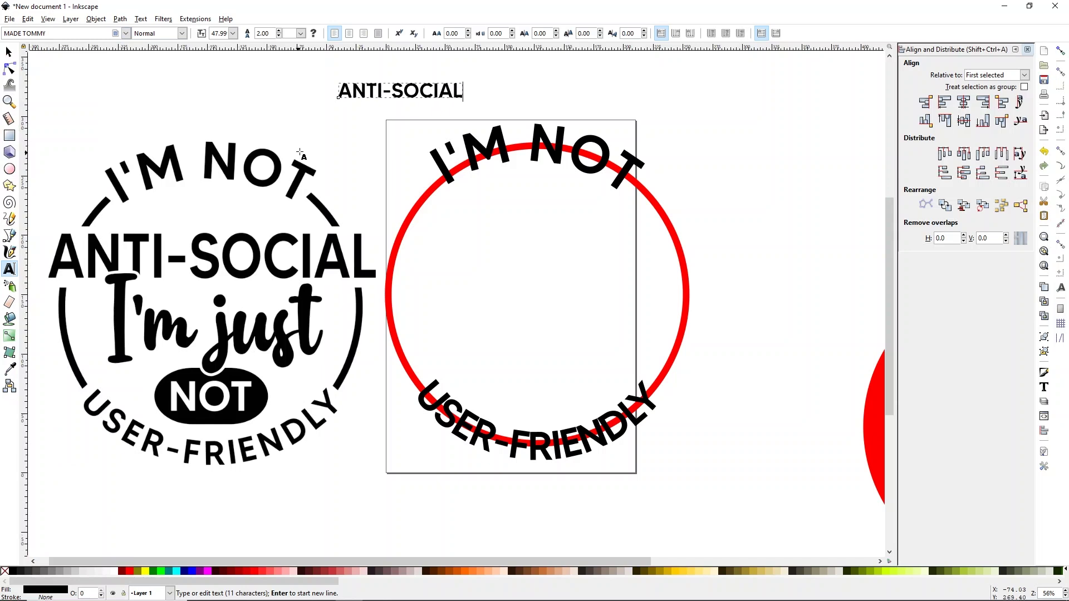
pyautogui.click(8, 52)
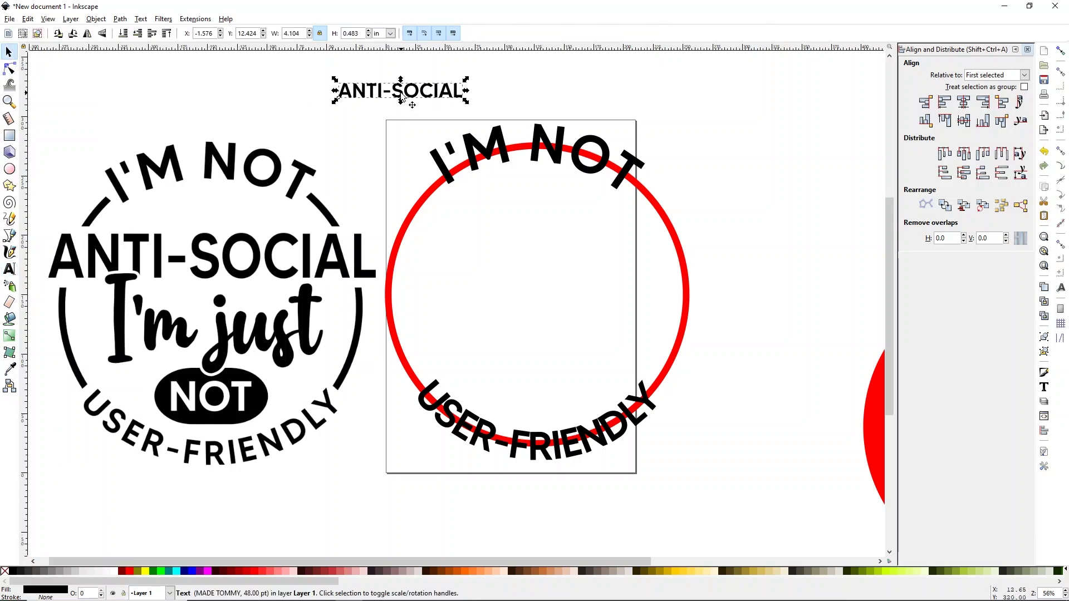
# - Stretch ANTI-SOCIAL across the ring's upper half to about 10.75 in wide by 1.5 in tall, and move the reference design clear of it
pyautogui.moveTo(400, 95); pyautogui.dragTo(446, 259)
pyautogui.moveTo(510, 265); pyautogui.dragTo(611, 295)
pyautogui.moveTo(491, 252); pyautogui.dragTo(582, 253)
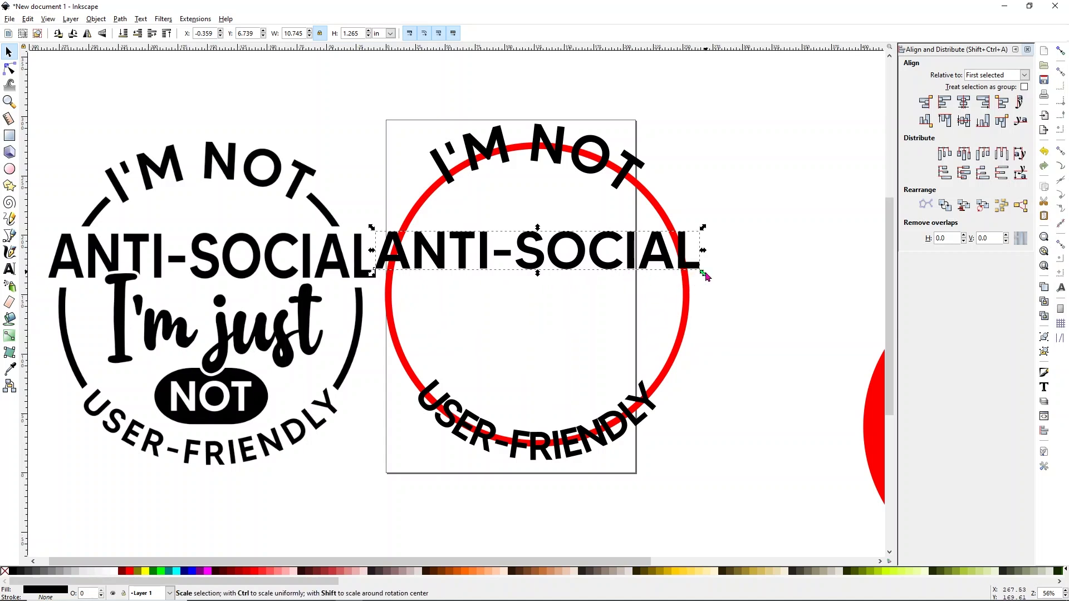
pyautogui.moveTo(538, 276); pyautogui.dragTo(540, 284)
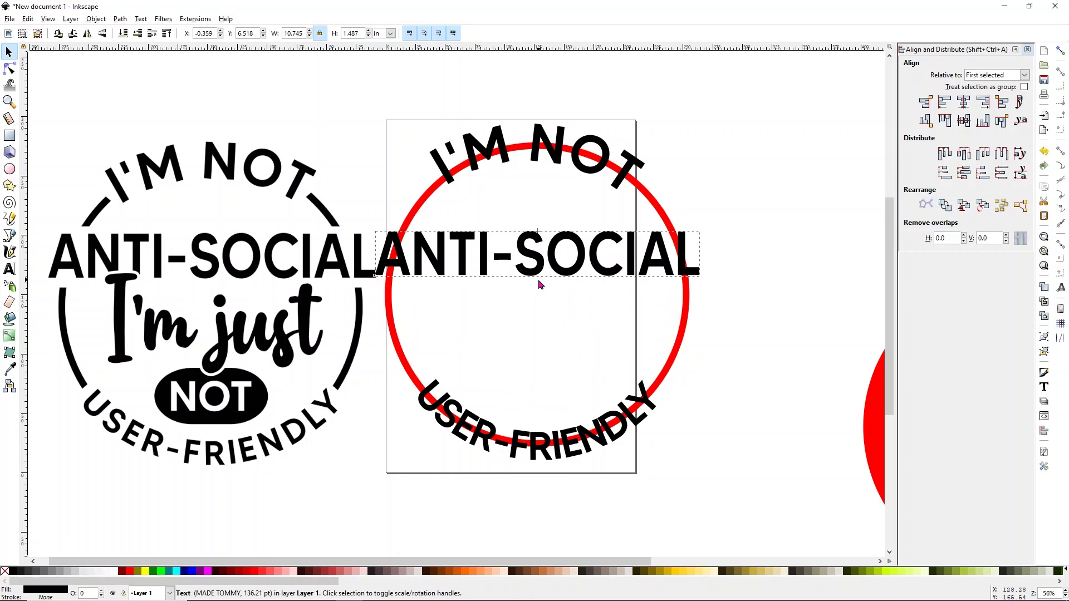
pyautogui.moveTo(538, 279); pyautogui.dragTo(539, 280)
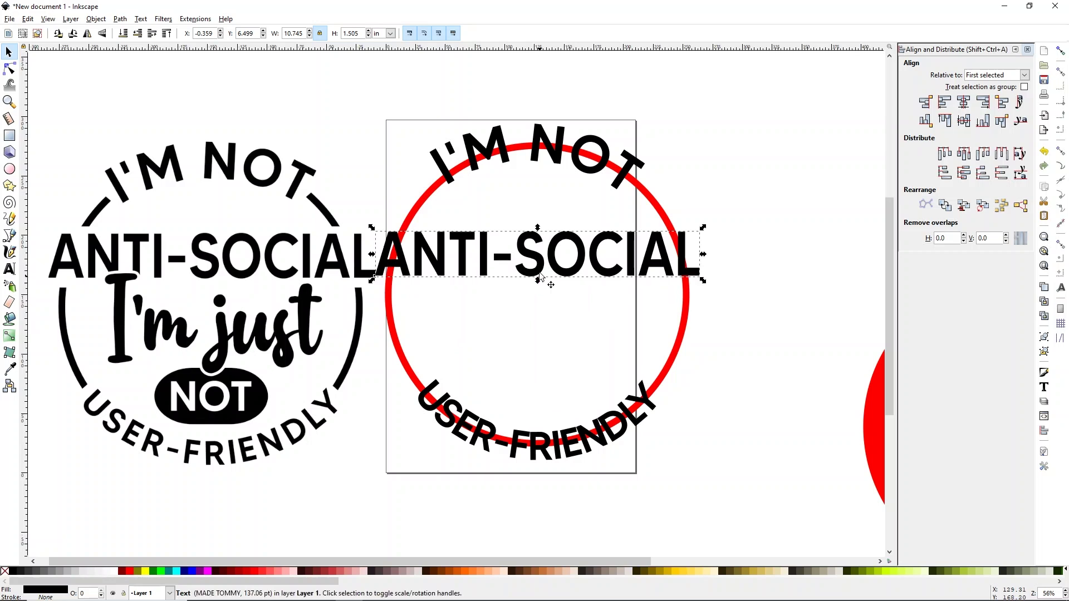
pyautogui.click(716, 218)
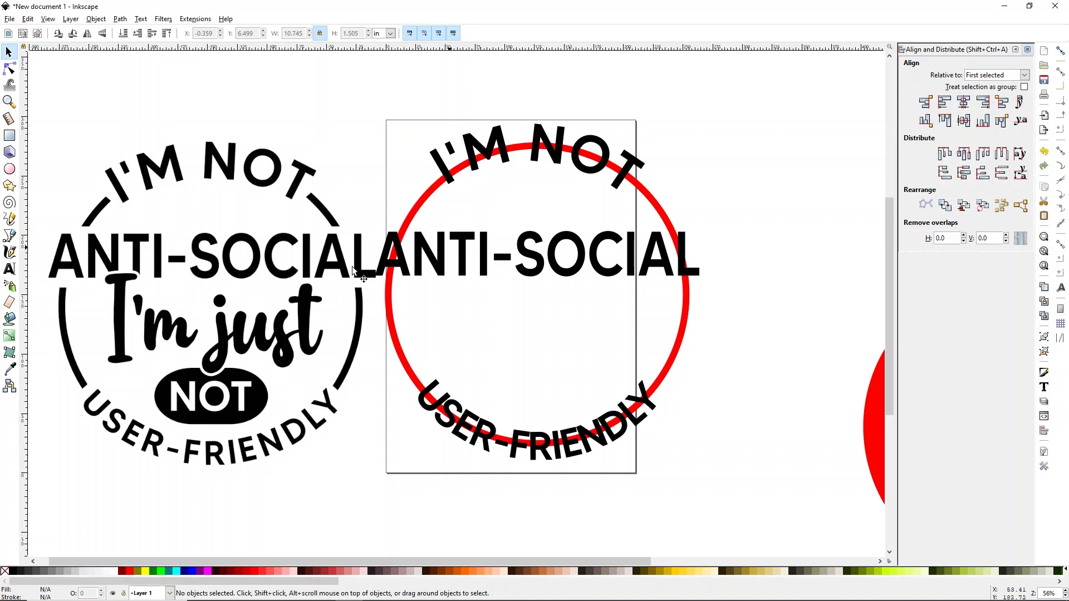
pyautogui.moveTo(212, 286); pyautogui.dragTo(202, 282)
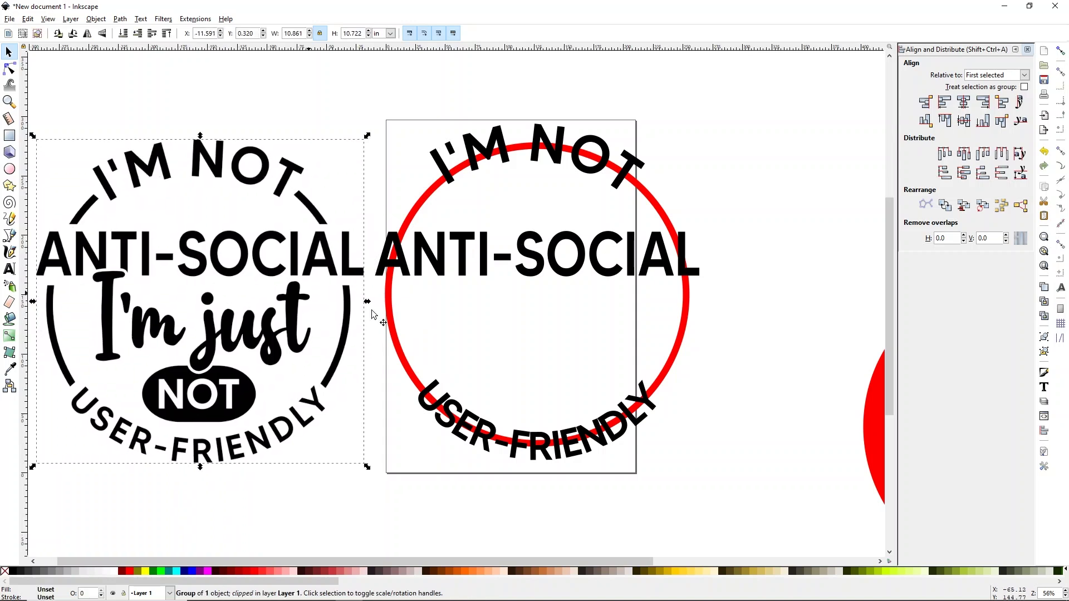
pyautogui.click(750, 324)
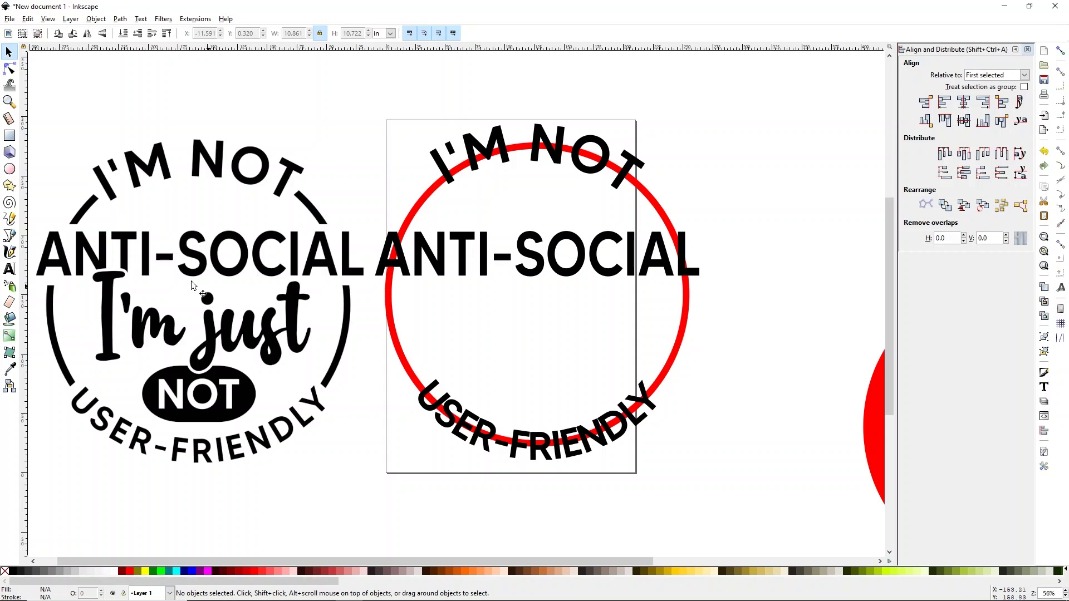
# - Draw a blue rectangle about 3.32 by 1.81 in above the reference design and set both corner radii to 0
pyautogui.click(10, 136)
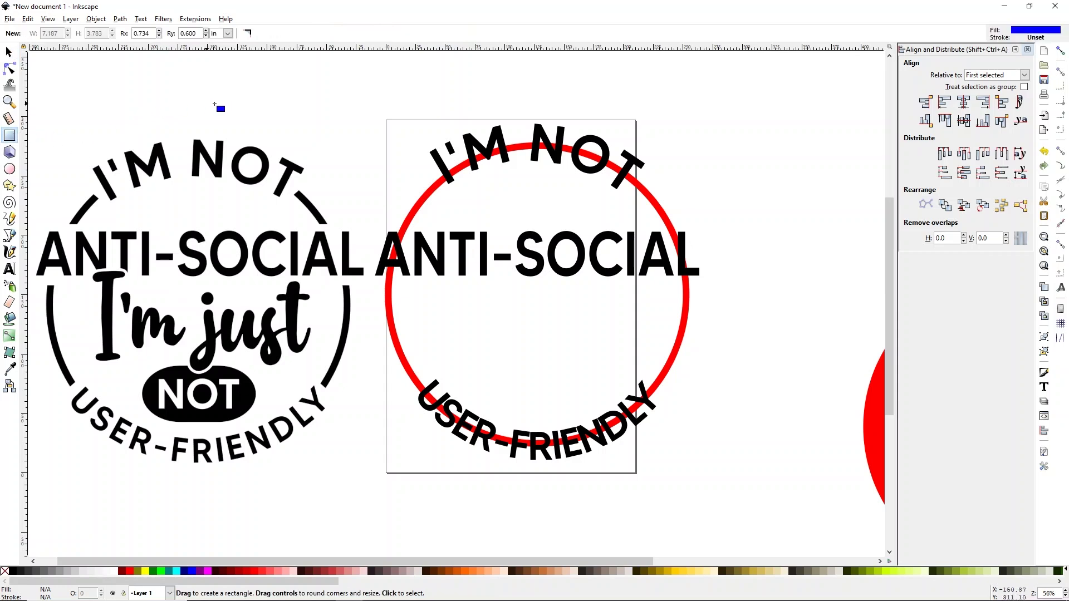
pyautogui.moveTo(237, 98); pyautogui.dragTo(339, 152)
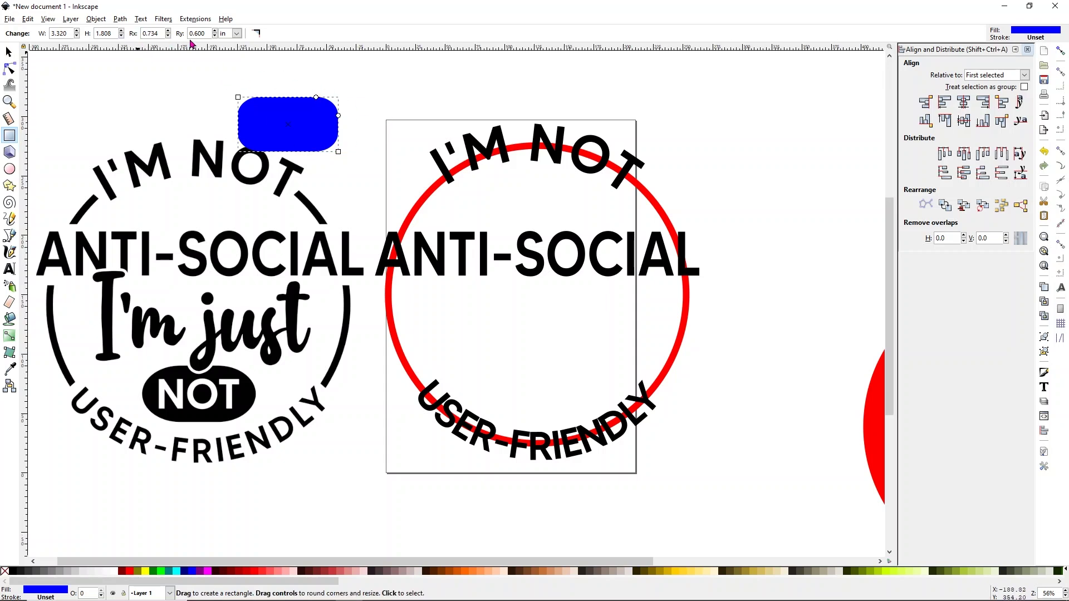
pyautogui.click(215, 36)
pyautogui.click(214, 35)
pyautogui.click(214, 35)
pyautogui.click(168, 32)
pyautogui.click(168, 32)
pyautogui.click(168, 33)
pyautogui.click(168, 32)
pyautogui.click(168, 33)
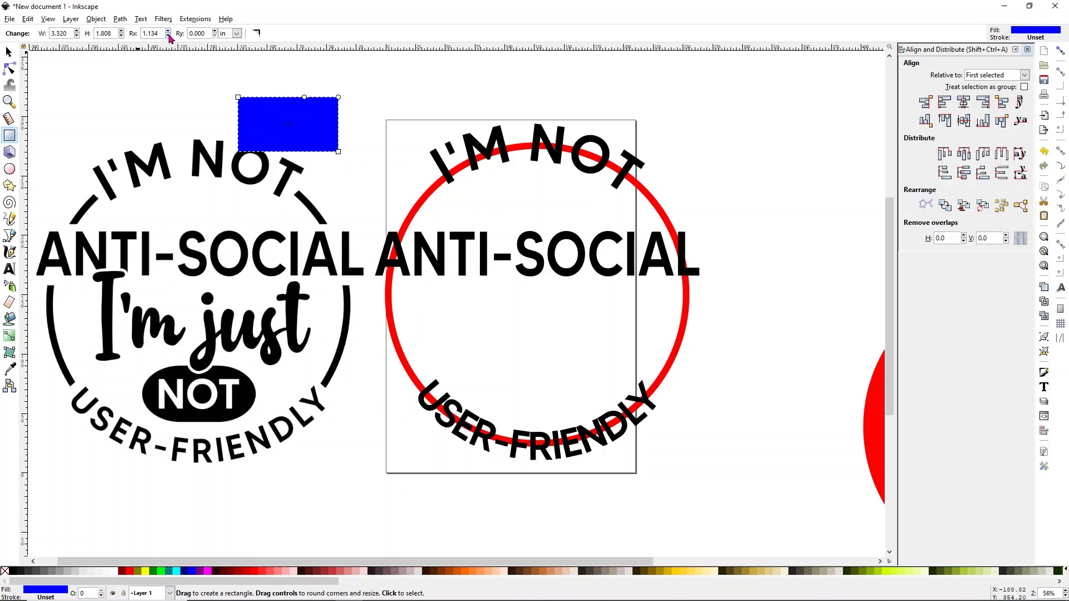
pyautogui.click(168, 36)
pyautogui.click(168, 36)
pyautogui.click(168, 36)
pyautogui.click(168, 36)
pyautogui.click(168, 35)
pyautogui.click(168, 36)
pyautogui.click(168, 35)
pyautogui.click(168, 35)
# - Round the blue rectangle into a pill by setting its vertical corner radius (Ry) to 1 in
pyautogui.click(368, 103)
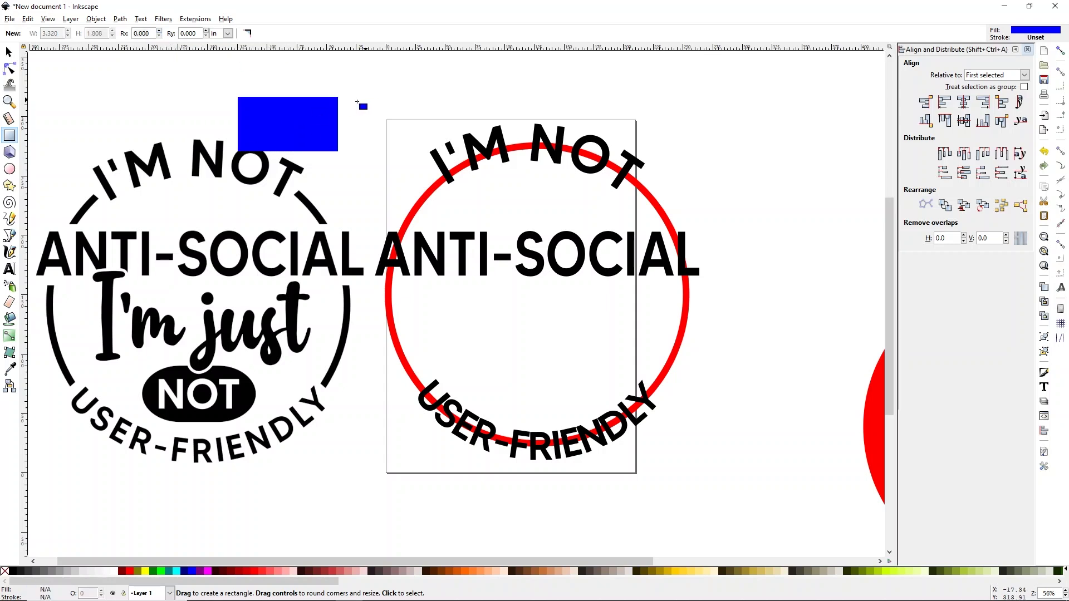
pyautogui.click(8, 52)
pyautogui.click(308, 118)
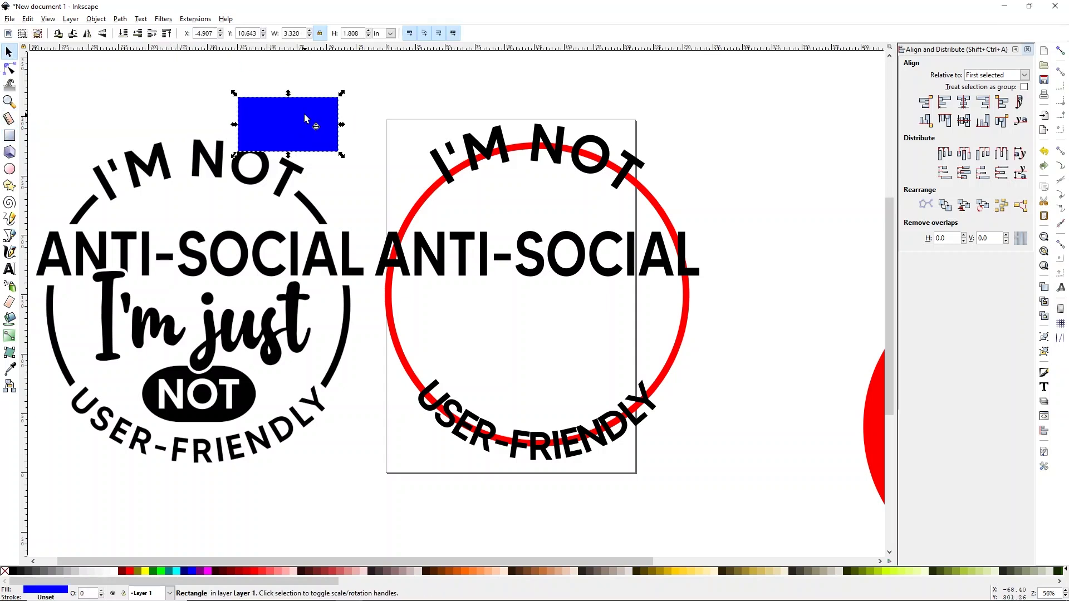
pyautogui.doubleClick(293, 120)
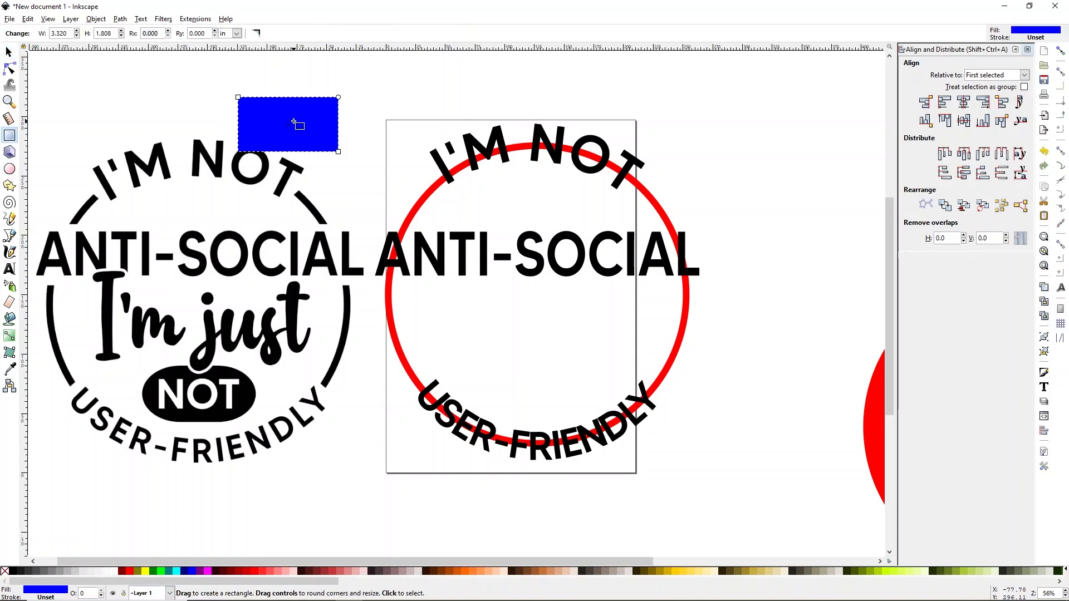
pyautogui.click(214, 35)
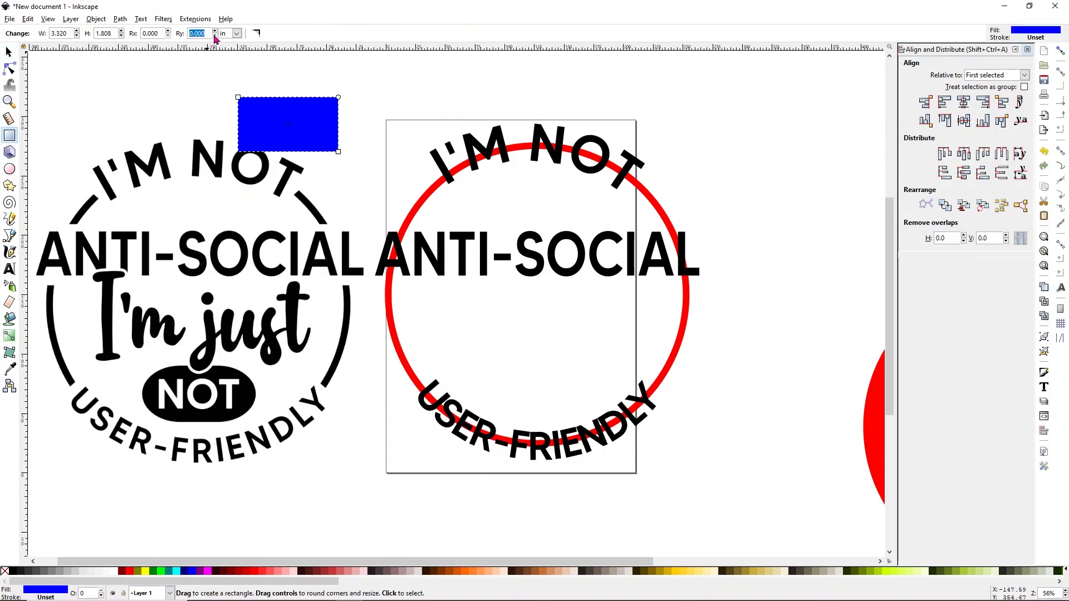
pyautogui.click(215, 31)
pyautogui.click(214, 32)
pyautogui.click(215, 32)
pyautogui.click(215, 32)
pyautogui.click(215, 32)
pyautogui.click(215, 32)
pyautogui.click(215, 32)
pyautogui.click(215, 32)
pyautogui.click(215, 32)
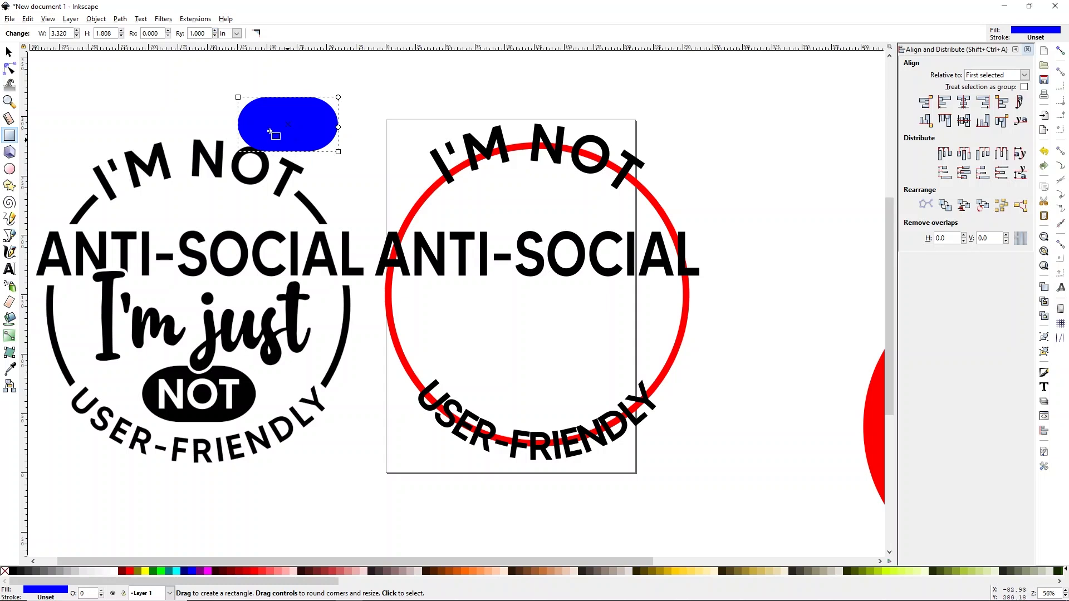
pyautogui.click(9, 52)
pyautogui.click(361, 96)
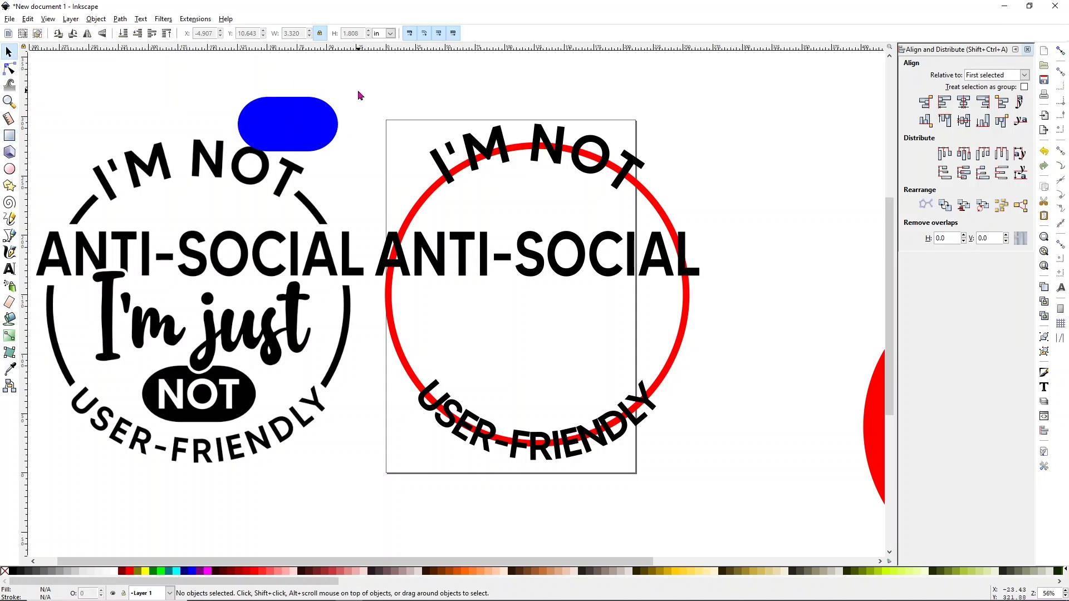
# - Size the blue pill against the reference NOT badge to about 3.73 by 2.03 in and place it above USER-FRIENDLY in the ring
pyautogui.moveTo(301, 124); pyautogui.dragTo(548, 383)
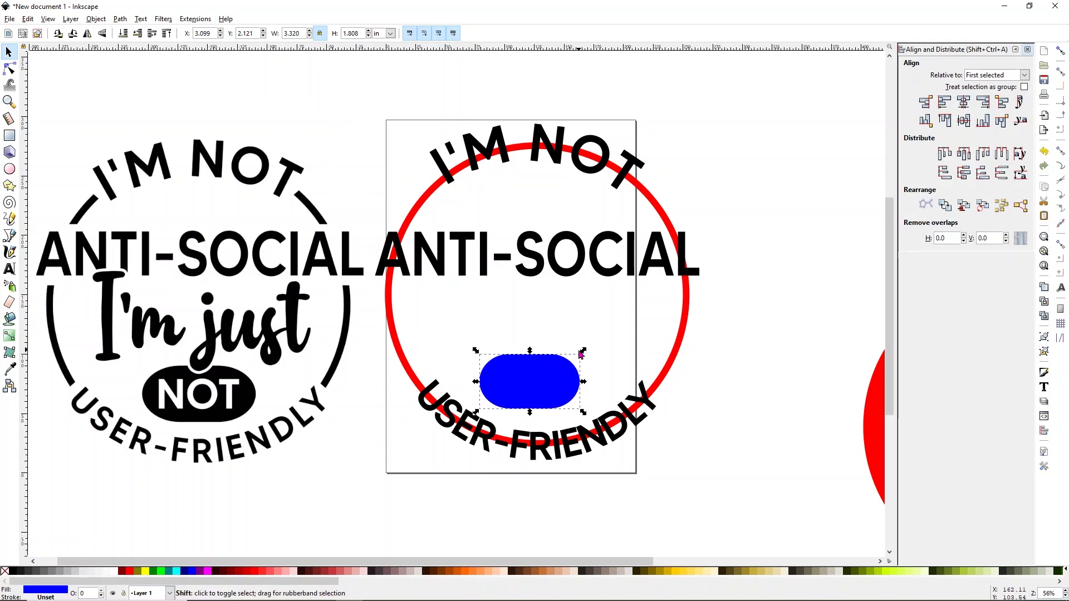
pyautogui.moveTo(584, 354); pyautogui.dragTo(595, 348)
pyautogui.moveTo(553, 378); pyautogui.dragTo(231, 394)
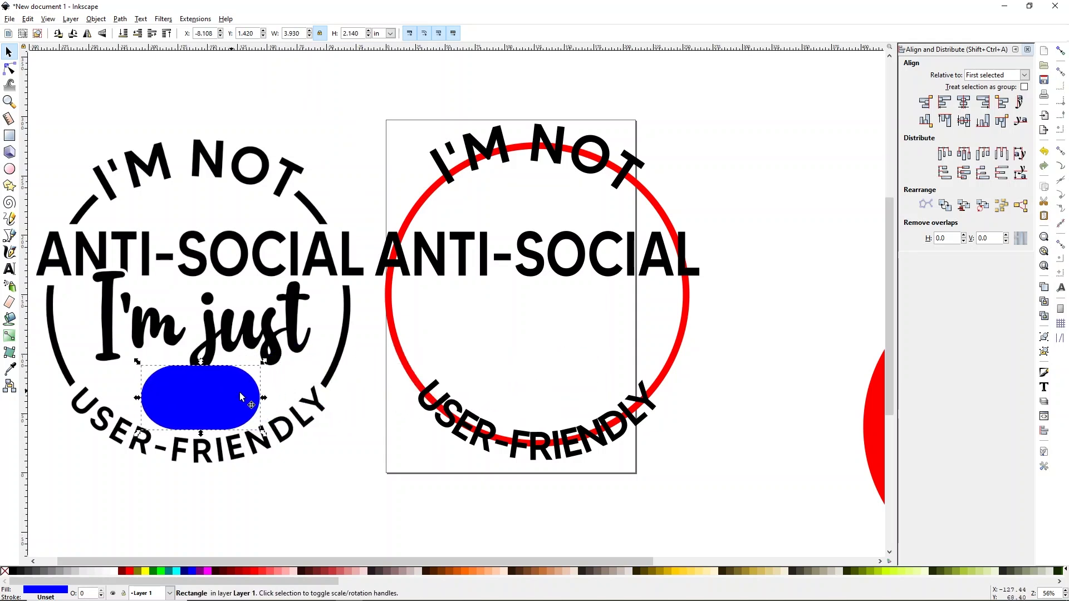
pyautogui.moveTo(264, 433); pyautogui.dragTo(289, 431)
pyautogui.moveTo(204, 397); pyautogui.dragTo(544, 378)
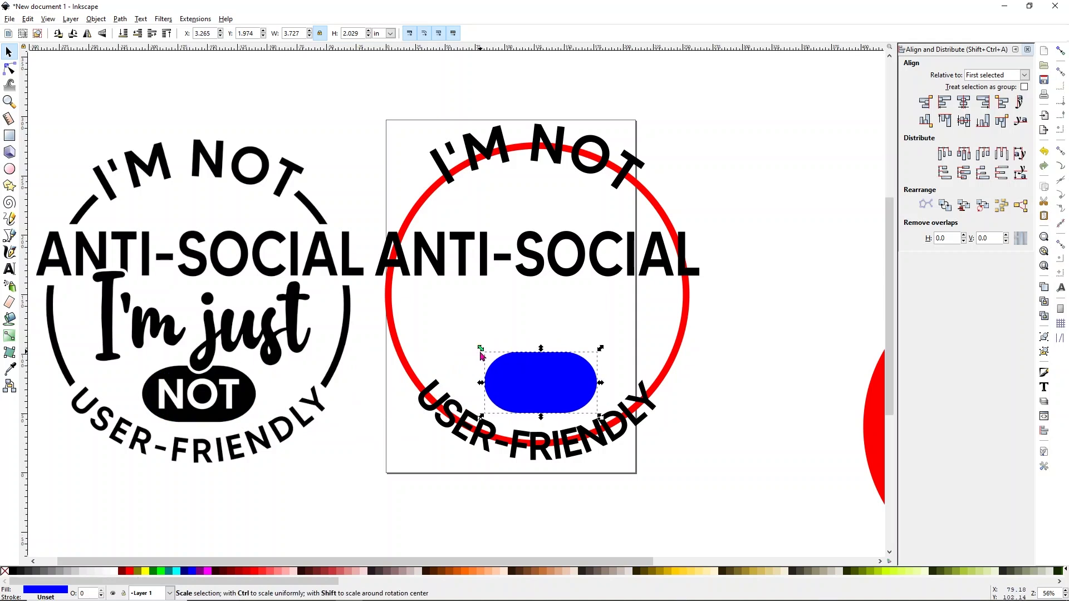
# - Add the text NOT above the reference design in the MADE TOMMY font
pyautogui.click(10, 269)
pyautogui.click(258, 111)
pyautogui.write('NOT')
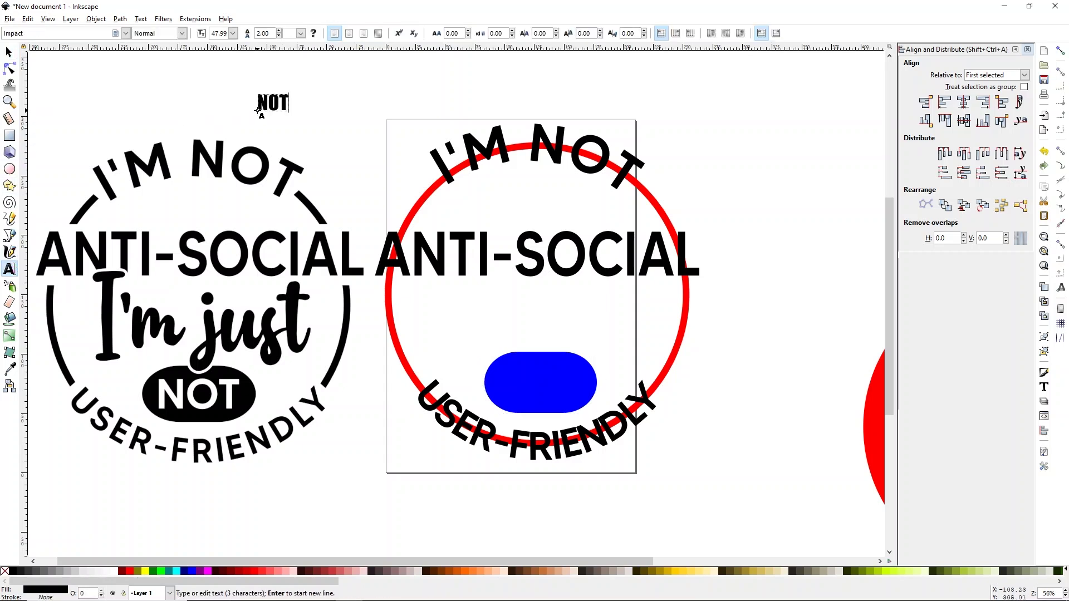
pyautogui.click(125, 34)
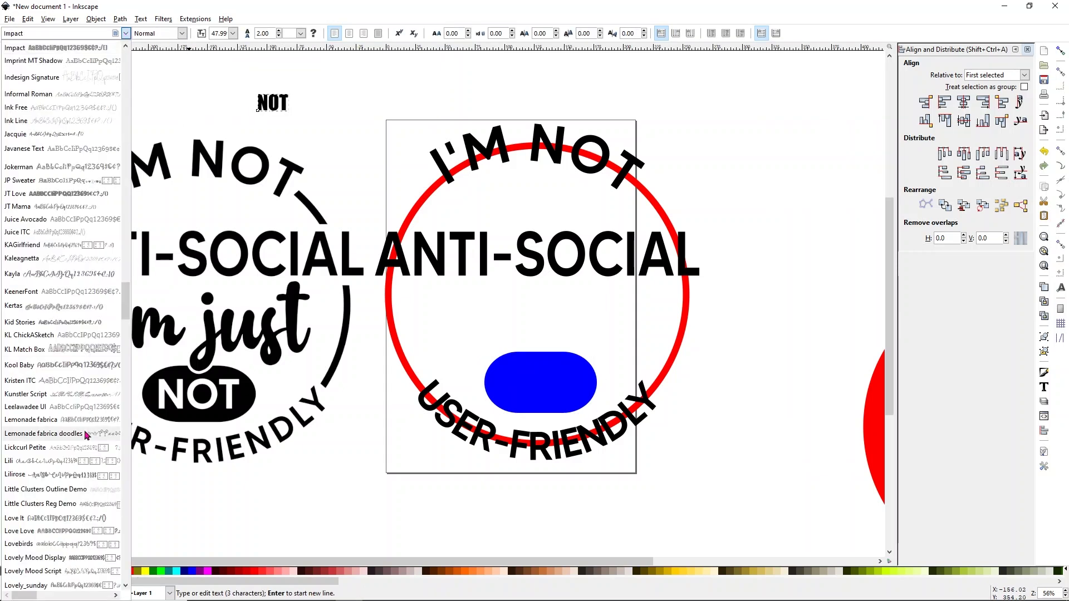
pyautogui.scroll(-4, 68, 450)
pyautogui.scroll(-1, 66, 451)
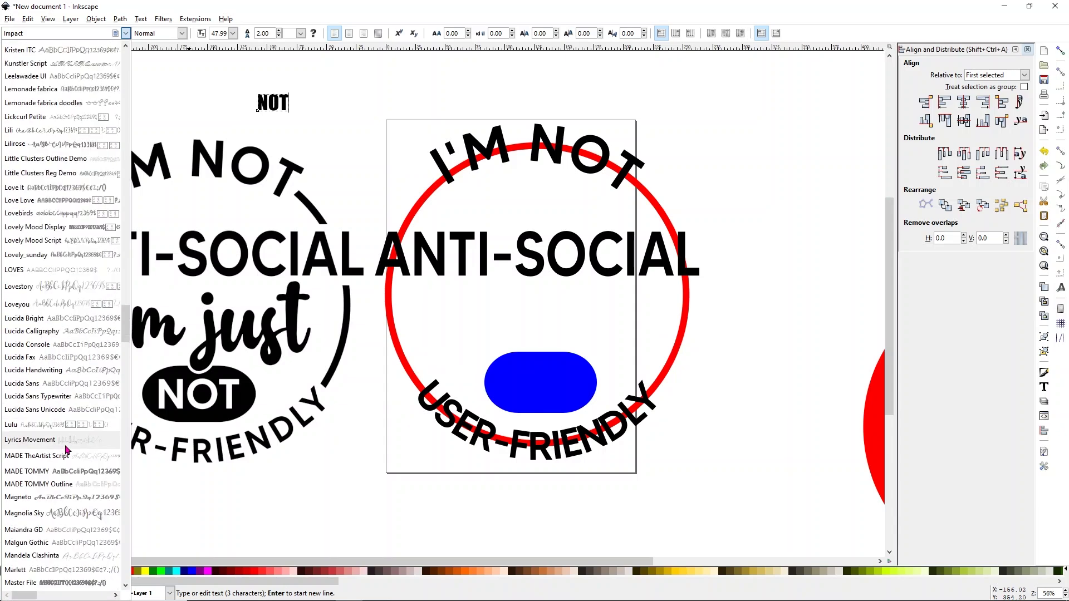
pyautogui.click(64, 469)
pyautogui.press('F1')
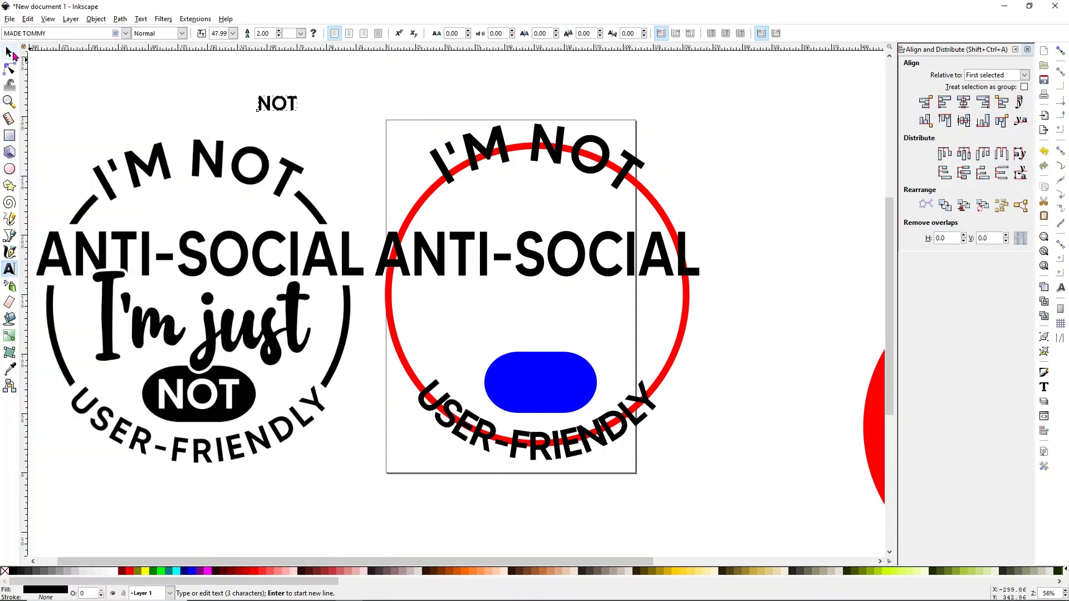
# - Enlarge the NOT text to about 2.71 by 1.03 in and place it in the middle of the blue pill
pyautogui.moveTo(271, 104); pyautogui.dragTo(543, 384)
pyautogui.click(543, 384)
pyautogui.moveTo(552, 387)
pyautogui.mouseDown()
pyautogui.moveTo(574, 395)
pyautogui.moveTo(556, 393)
pyautogui.mouseUp()
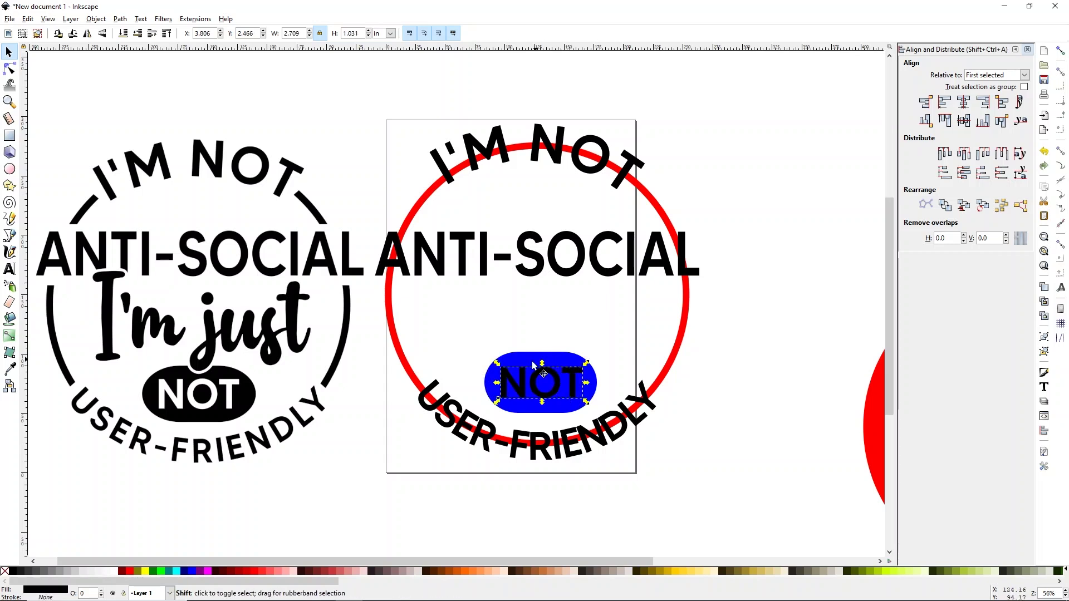
# - Cut the NOT text out of the blue pill with the Difference path operation
pyautogui.keyDown('shift'); pyautogui.click(555, 362); pyautogui.keyUp('shift')
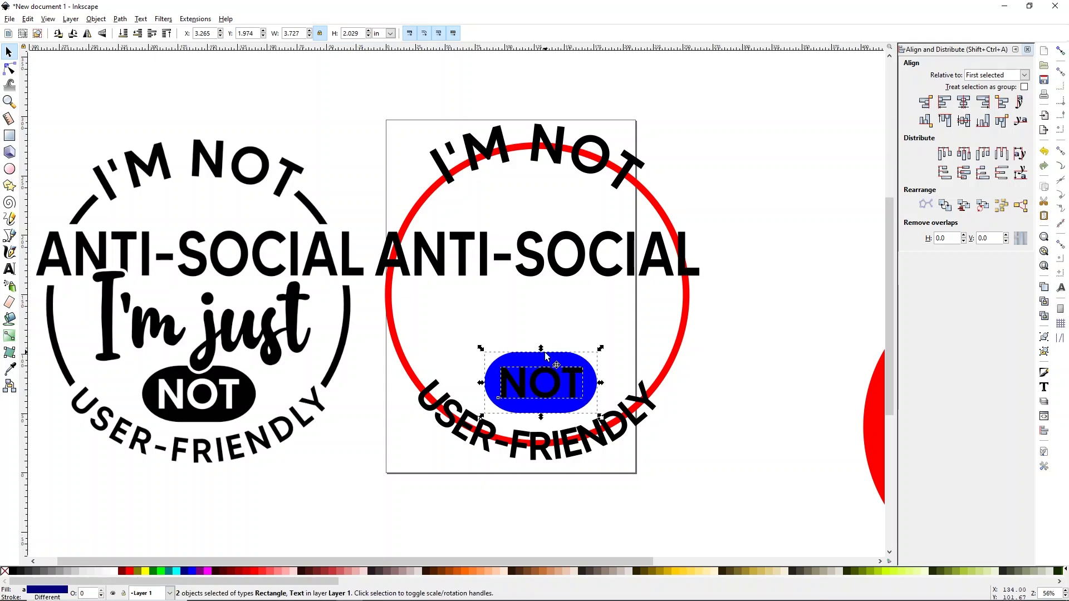
pyautogui.click(122, 21)
pyautogui.click(148, 97)
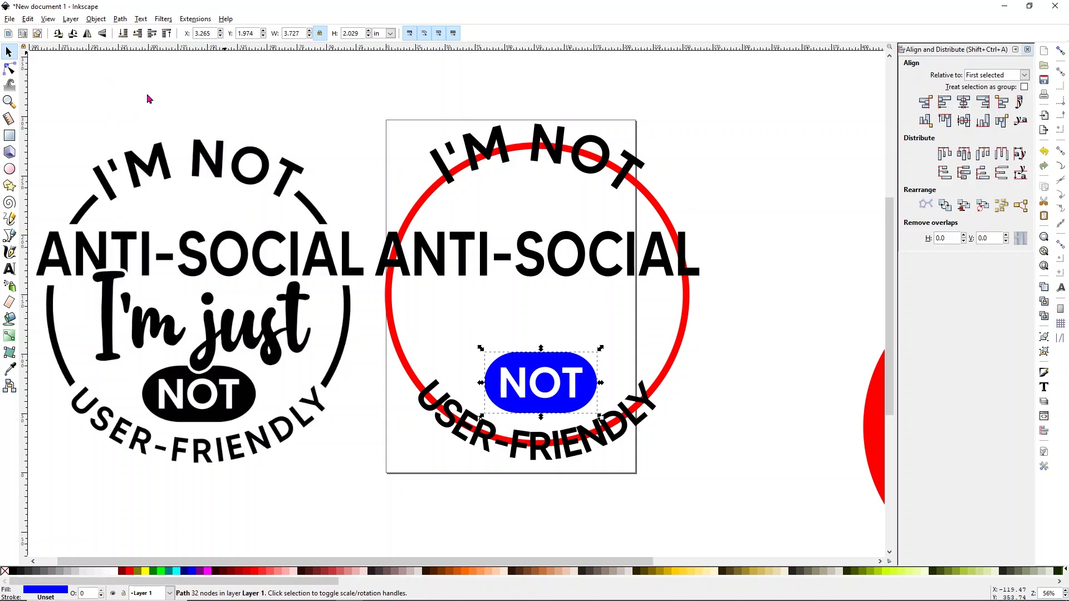
# - Fill the NOT badge black and move it slightly lower, closer to the USER-FRIENDLY lettering
pyautogui.click(15, 572)
pyautogui.click(707, 323)
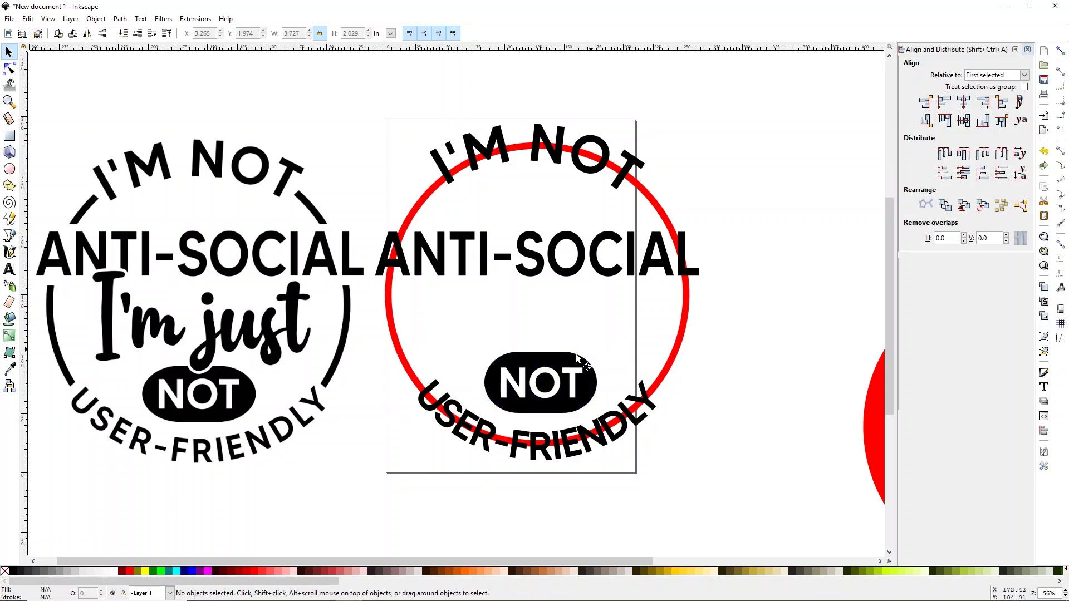
pyautogui.moveTo(550, 372); pyautogui.dragTo(549, 380)
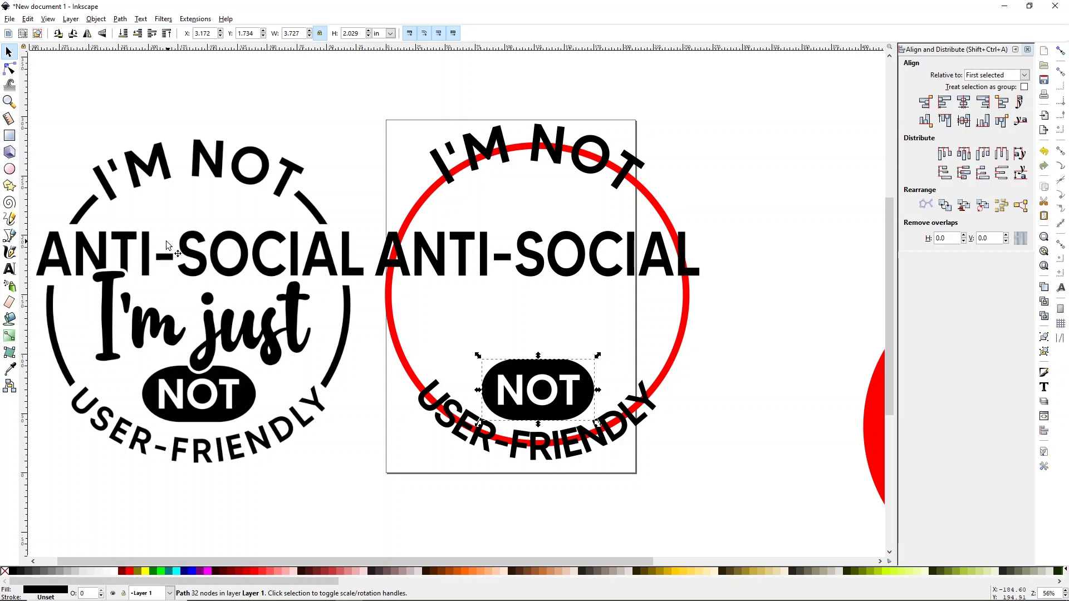
# - Add the text "I'm just" above the reference design and set it in the Boldwell font
pyautogui.click(9, 269)
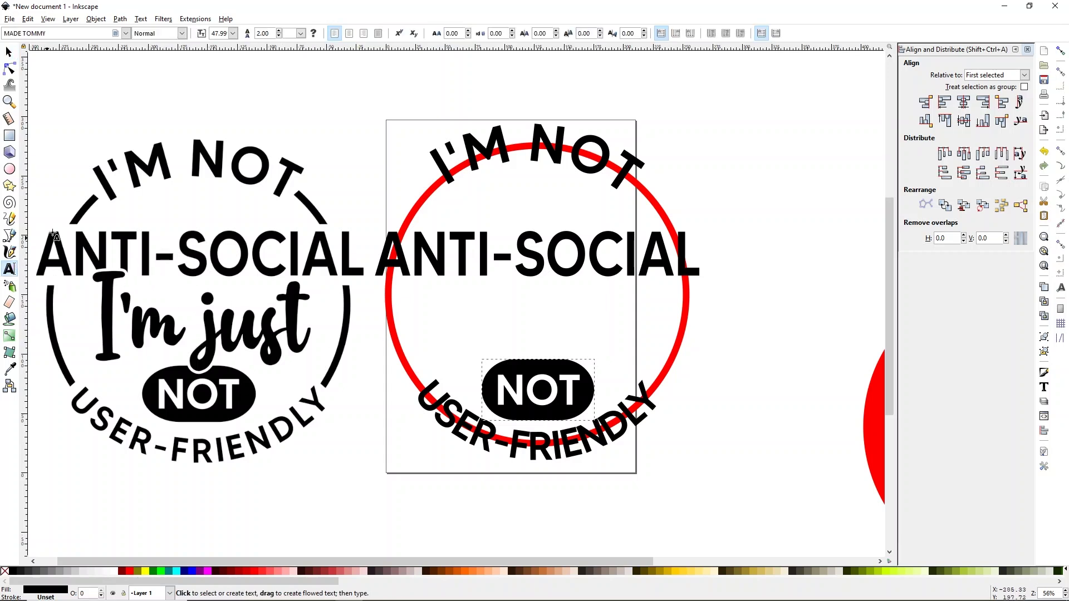
pyautogui.click(281, 108)
pyautogui.write("I'm just")
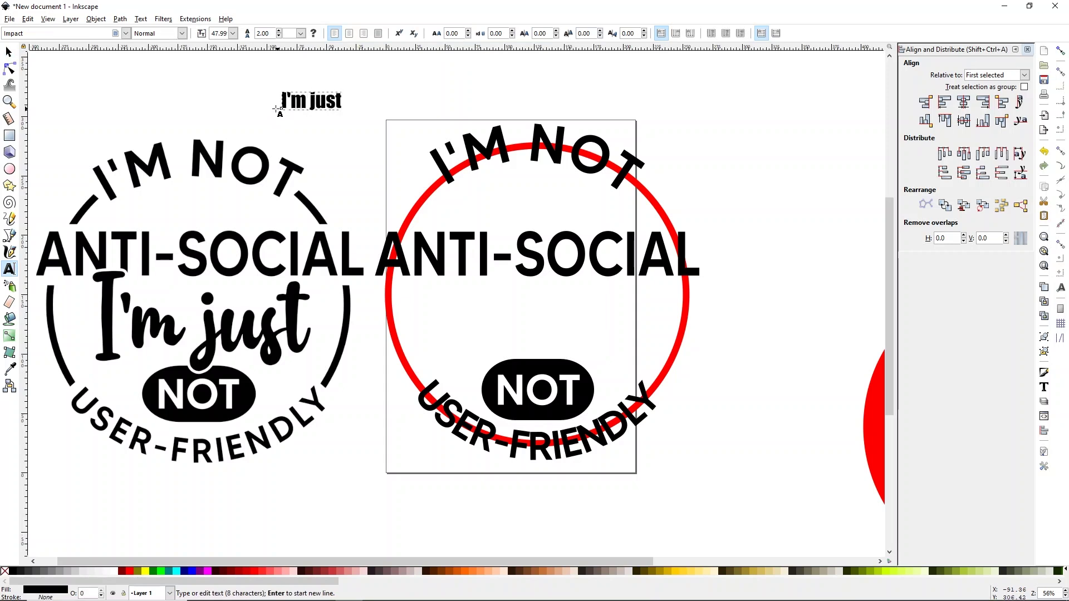
pyautogui.click(127, 34)
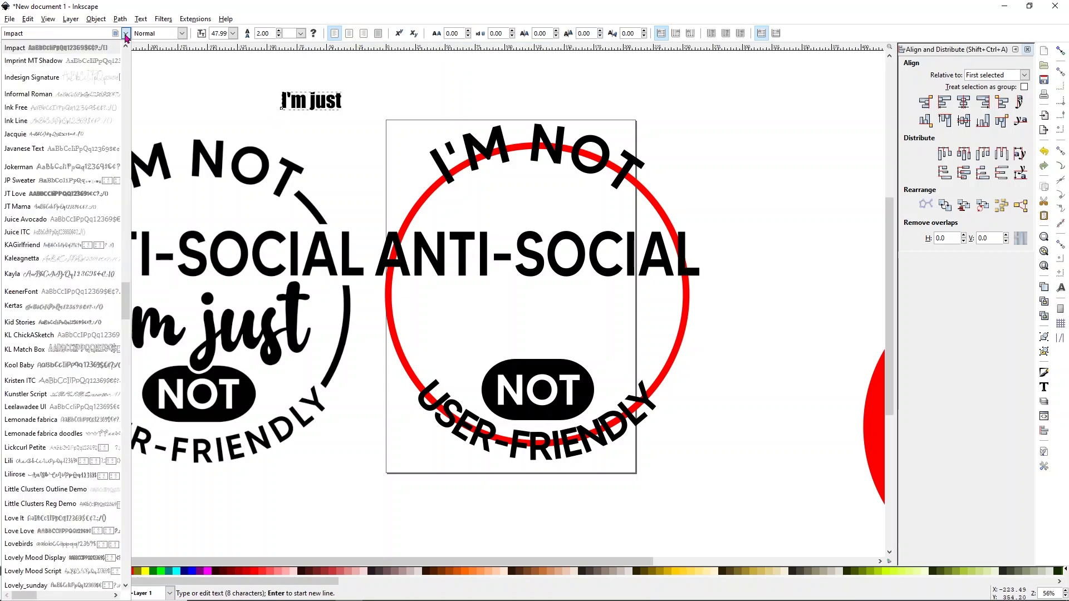
pyautogui.scroll(15, 94, 176)
pyautogui.scroll(20, 95, 175)
pyautogui.scroll(12, 56, 141)
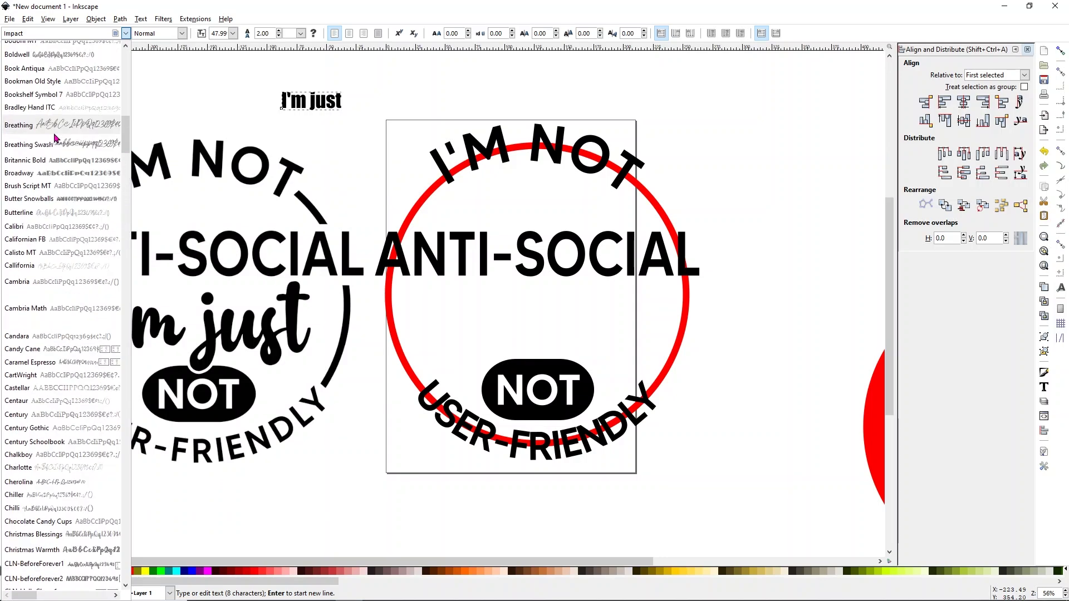
pyautogui.scroll(4, 56, 137)
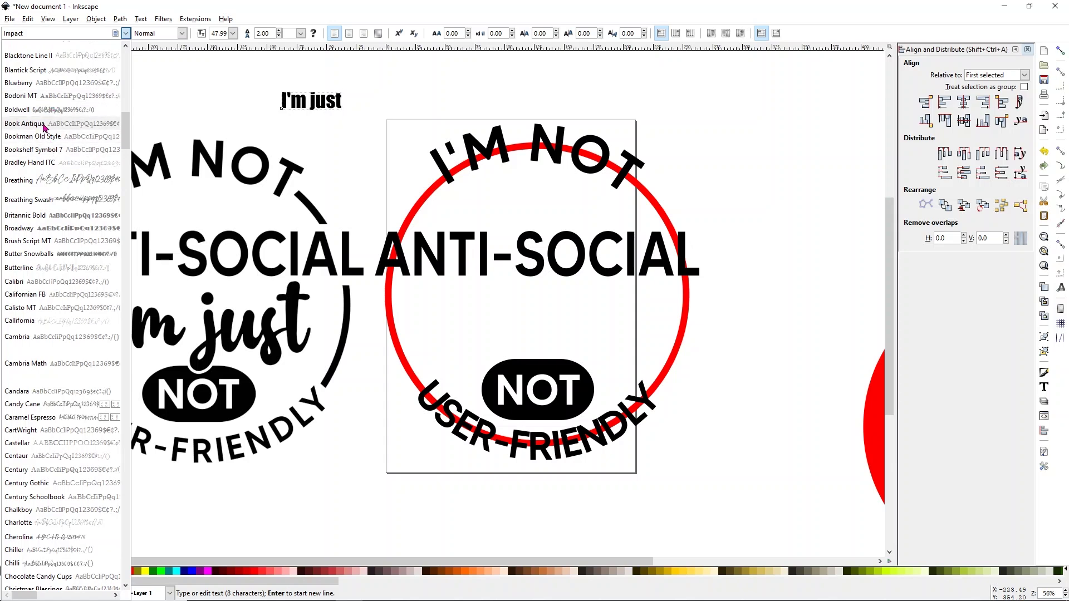
pyautogui.click(44, 110)
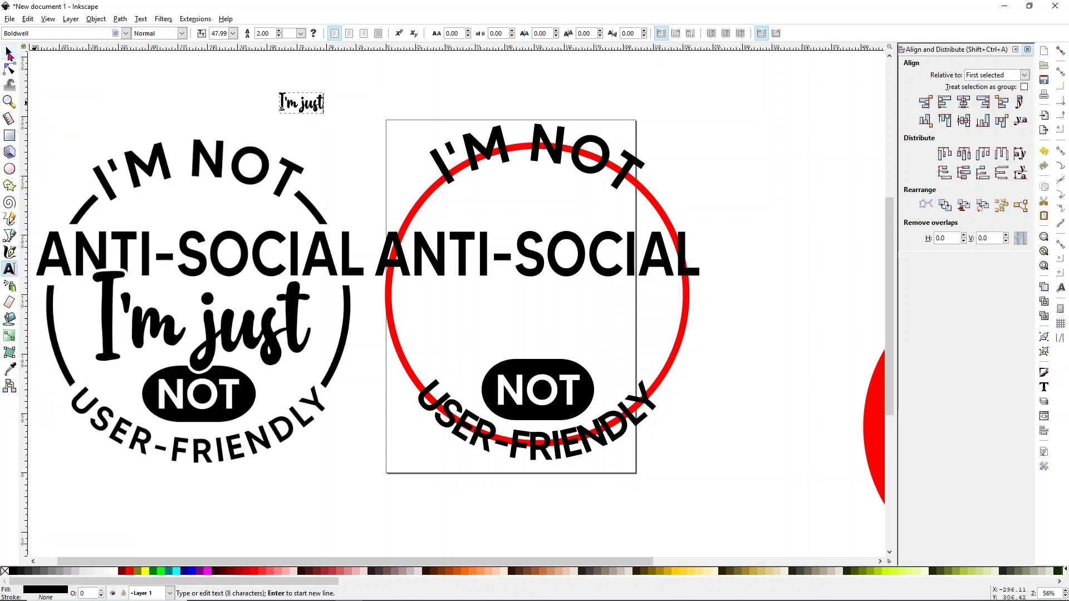
# - Size "I'm just" against the reference lettering to about 7.33 by 3.36 in and place it between ANTI-SOCIAL and the NOT badge in the ring
pyautogui.click(9, 53)
pyautogui.moveTo(327, 117); pyautogui.dragTo(204, 320)
pyautogui.moveTo(271, 351); pyautogui.dragTo(633, 339)
pyautogui.hotkey('ctrl', 'd')
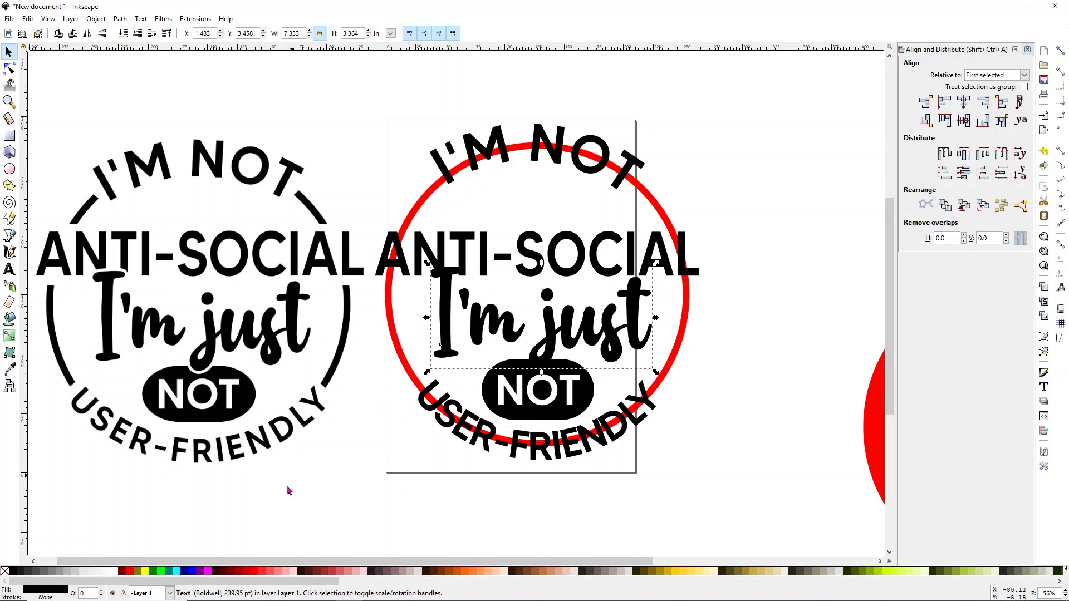
# - Fill the new "I'm just" text magenta and lower it slightly so it overlaps the NOT badge
pyautogui.click(207, 572)
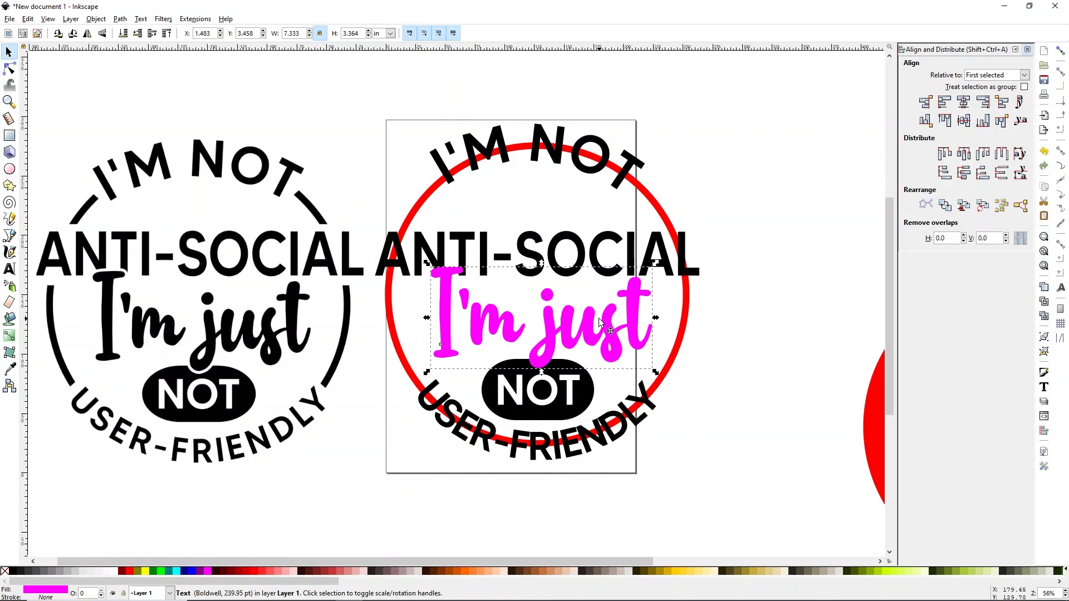
pyautogui.moveTo(603, 325); pyautogui.dragTo(606, 328)
pyautogui.click(739, 313)
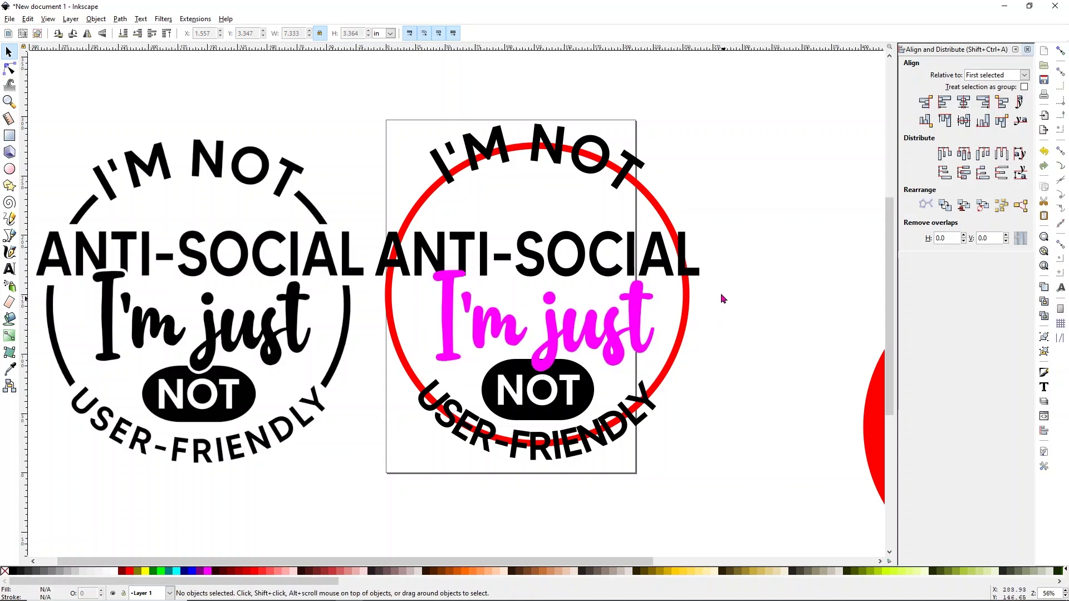
# - Select all the objects of the ring design and center them on a common vertical axis
pyautogui.moveTo(369, 70); pyautogui.dragTo(716, 536)
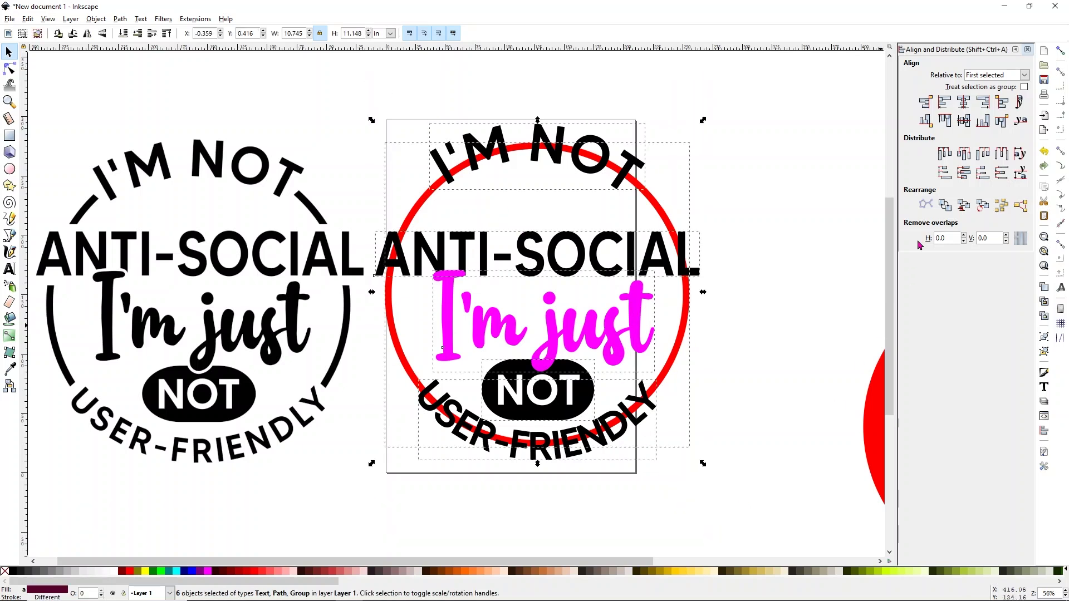
pyautogui.click(964, 105)
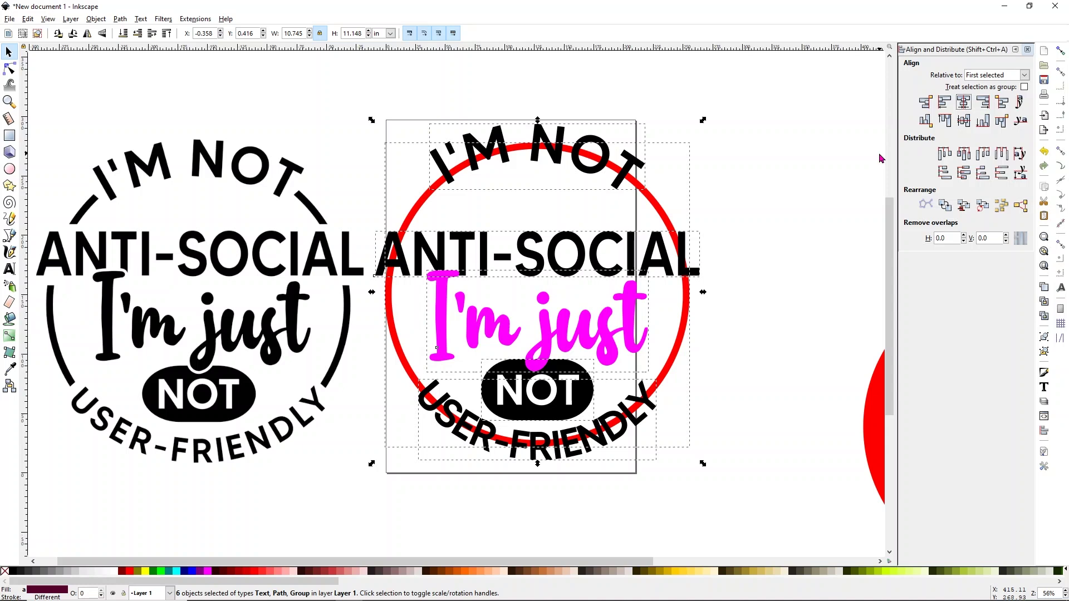
pyautogui.click(769, 198)
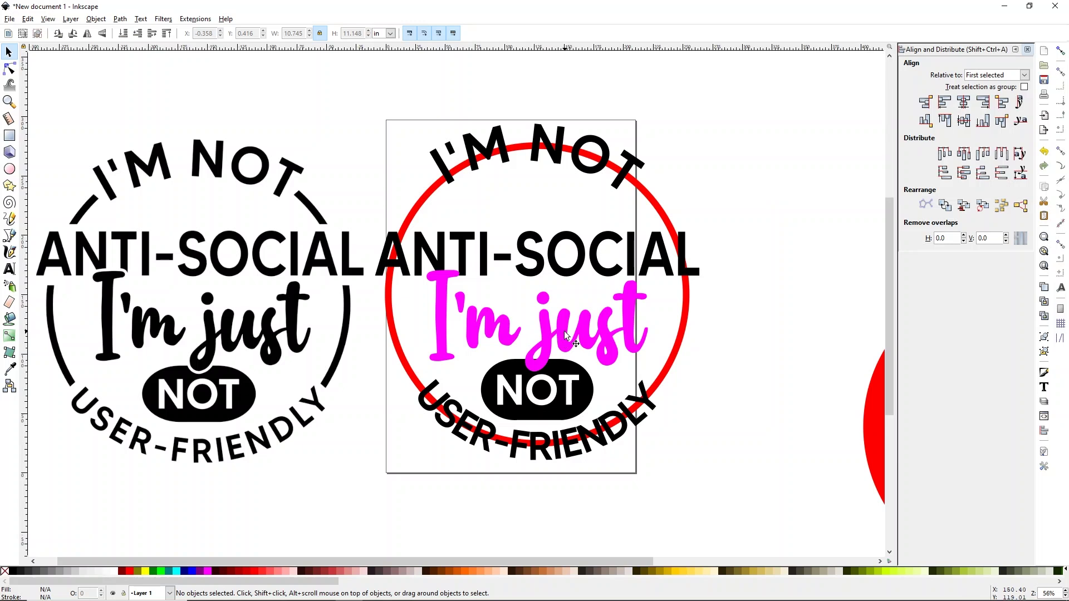
# - Enlarge ANTI-SOCIAL proportionally to about 11.01 by 1.54 in and shift the magenta "I'm just" slightly to the right
pyautogui.click(565, 250)
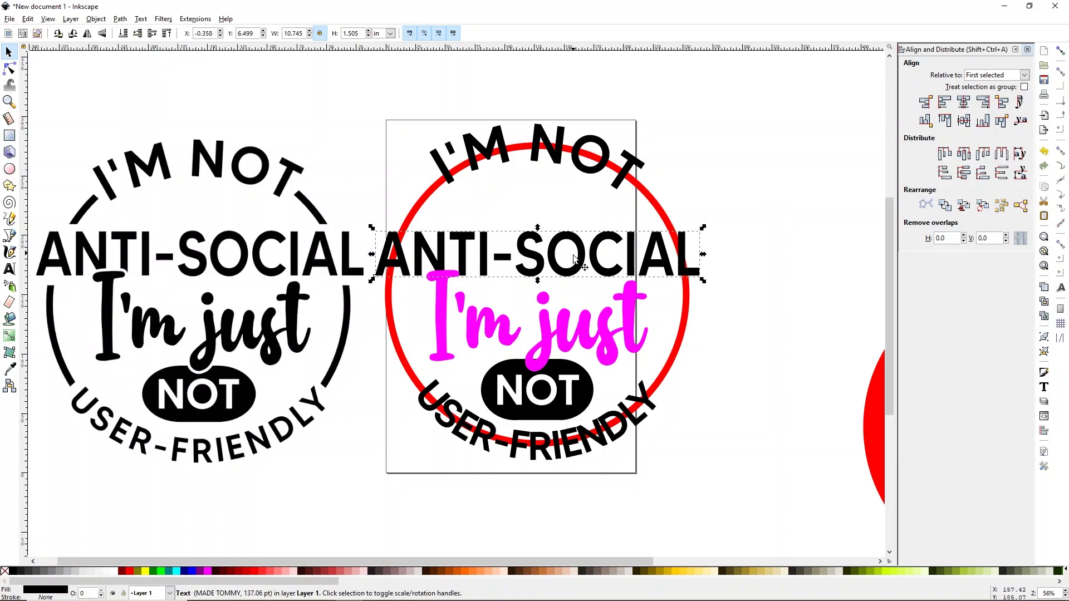
pyautogui.moveTo(702, 281); pyautogui.dragTo(707, 281)
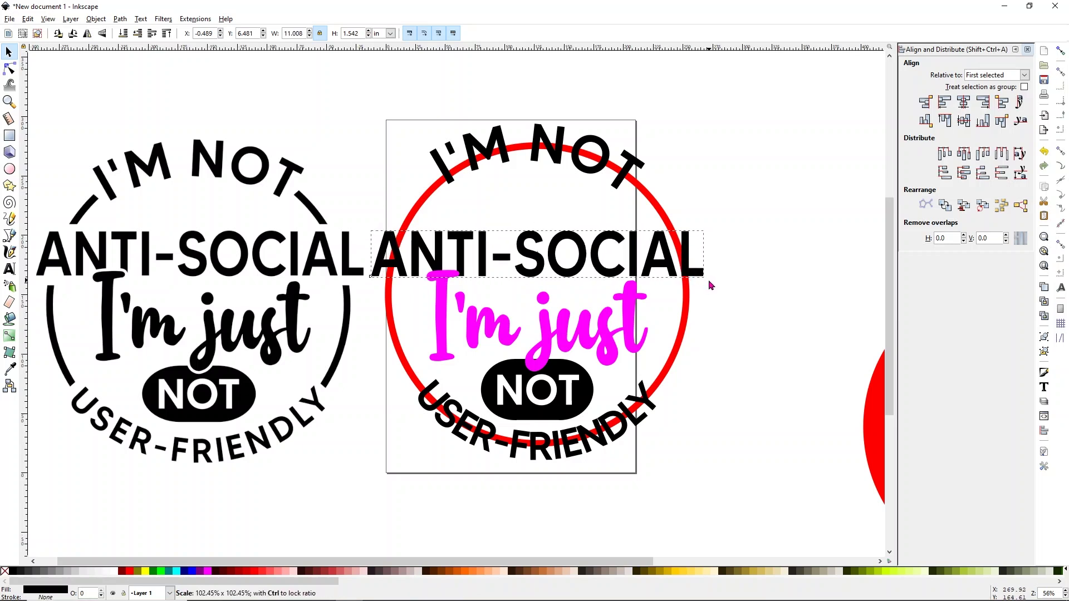
pyautogui.click(563, 338)
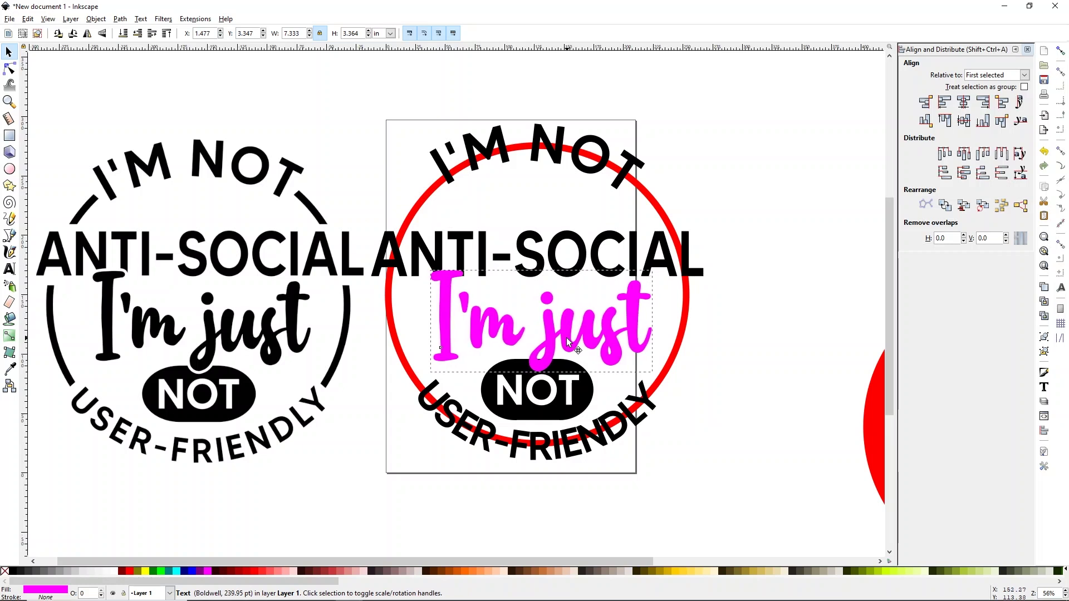
pyautogui.click(563, 337)
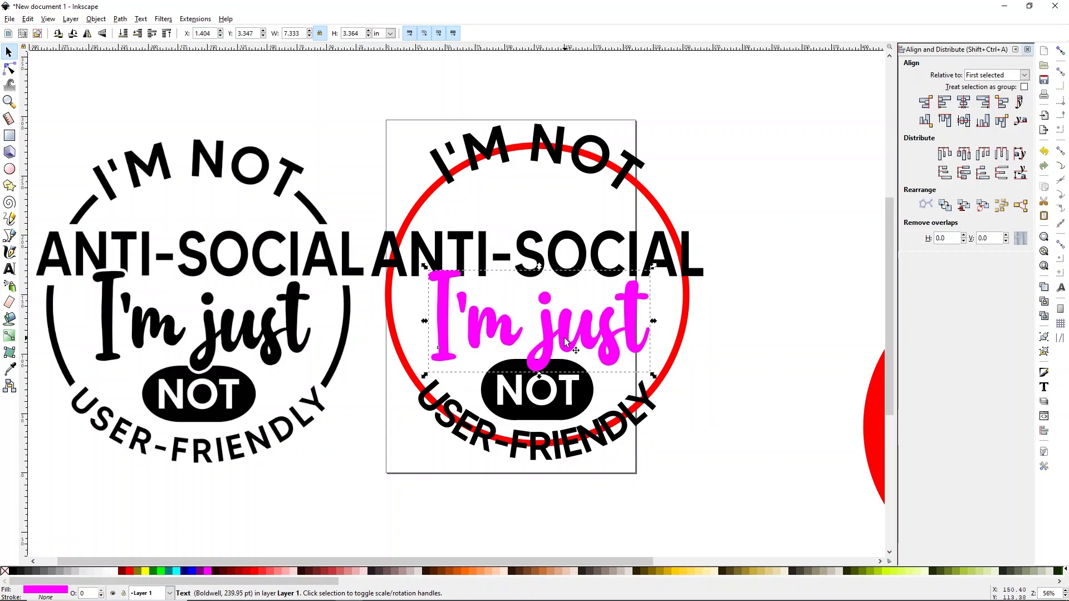
pyautogui.click(700, 352)
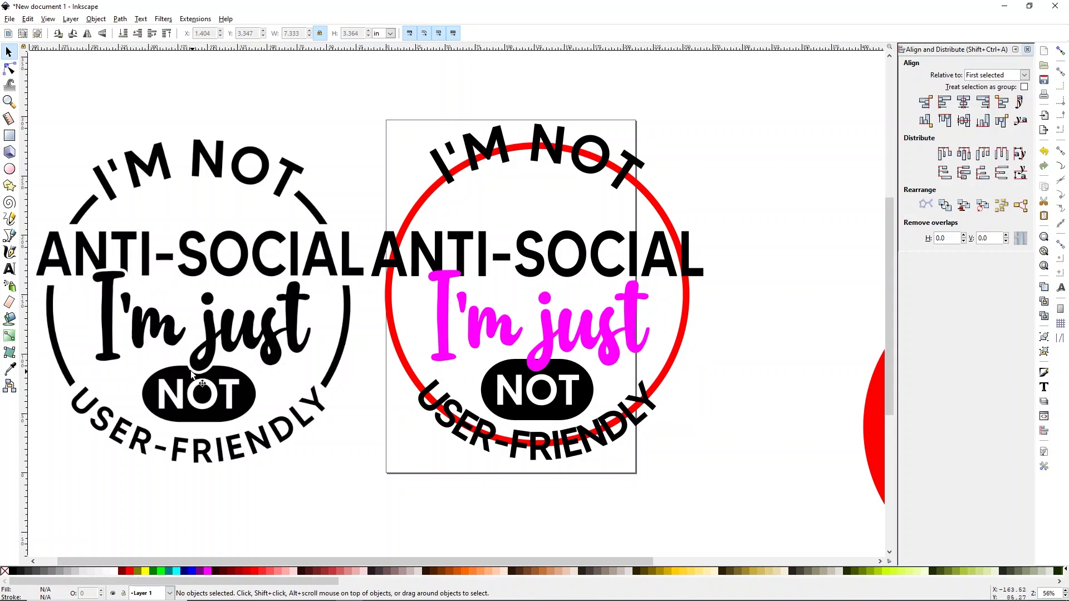
# - Turn the magenta "I'm just" text into one path by converting it to paths, ungrouping the letters and uniting them
pyautogui.click(570, 345)
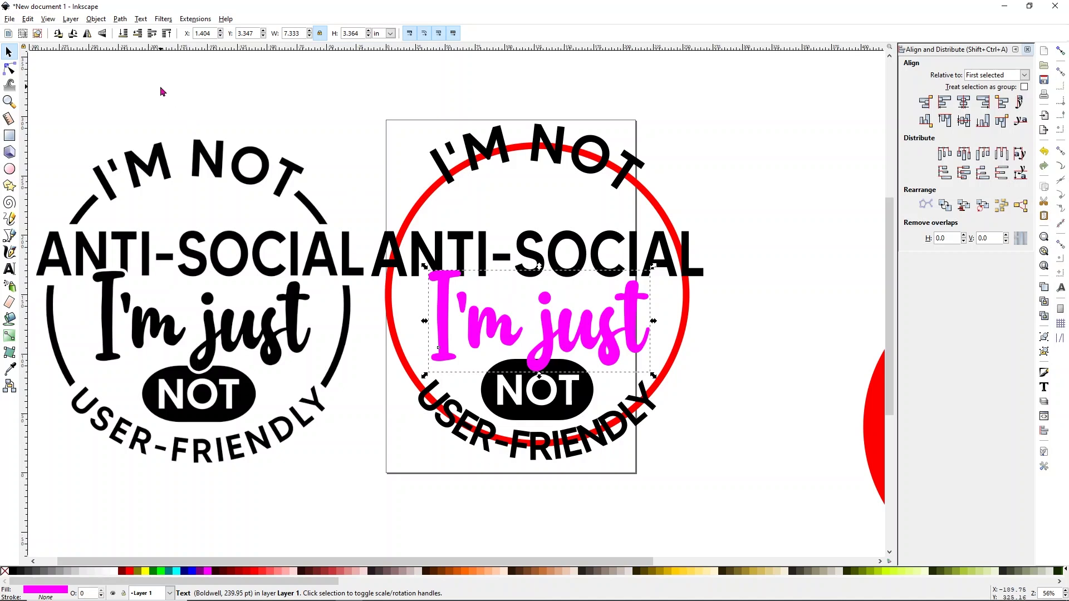
pyautogui.click(121, 19)
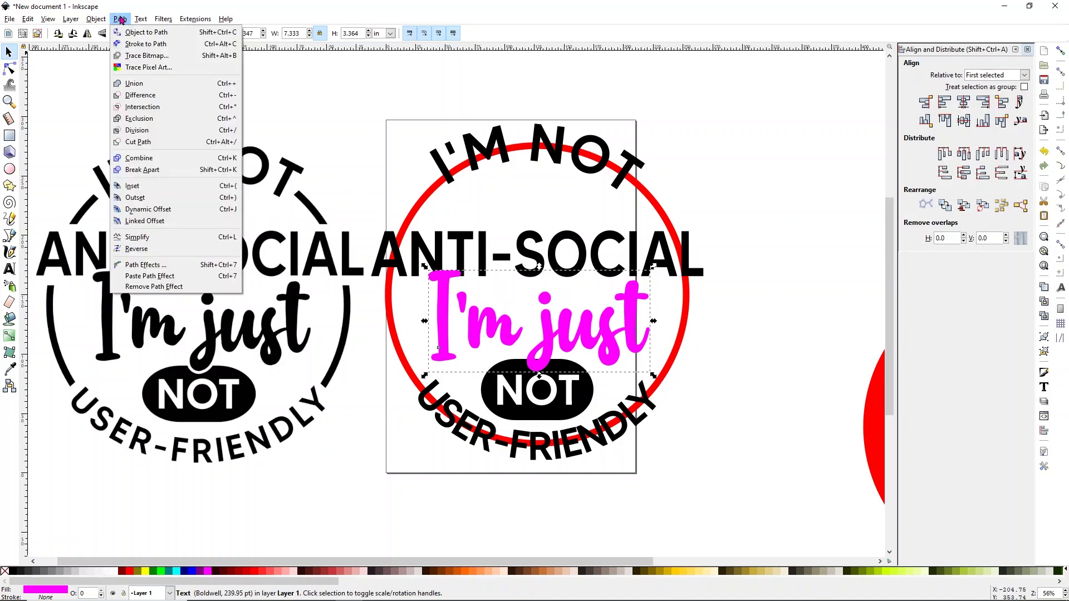
pyautogui.click(146, 38)
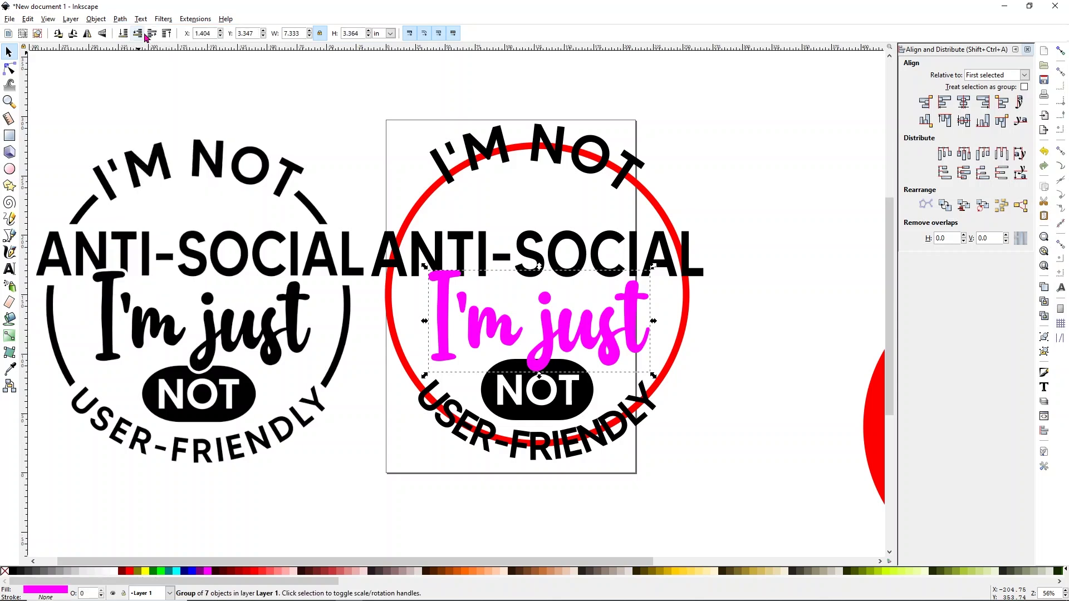
pyautogui.click(96, 20)
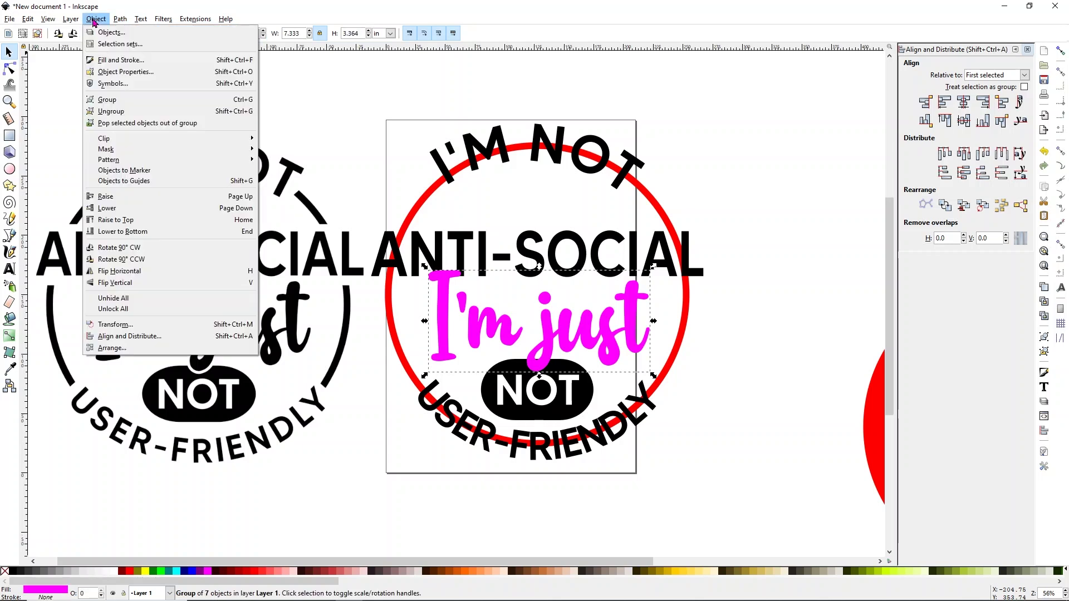
pyautogui.click(118, 112)
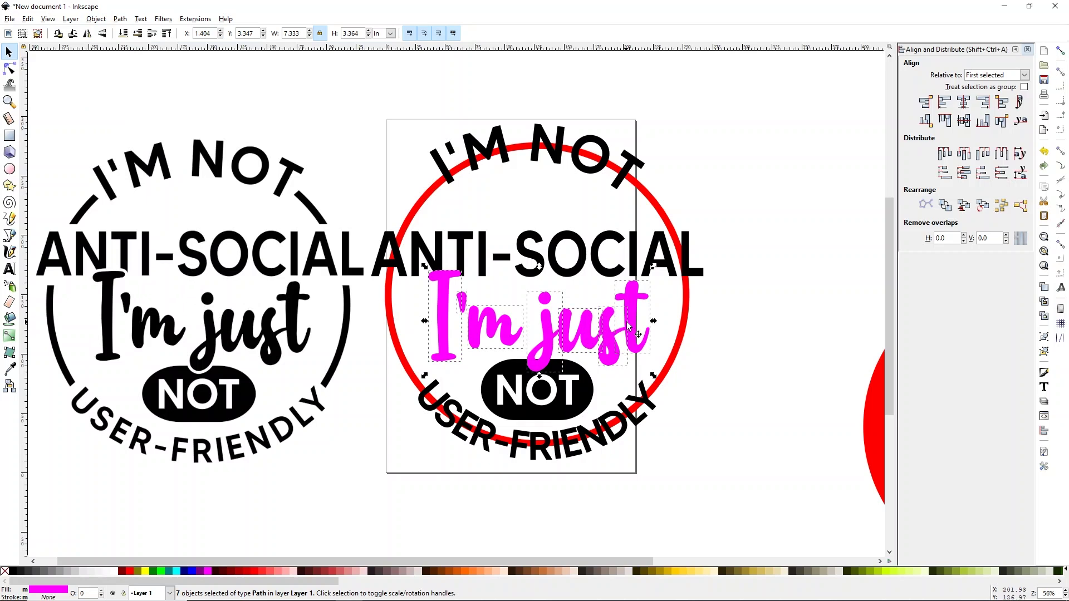
pyautogui.click(120, 19)
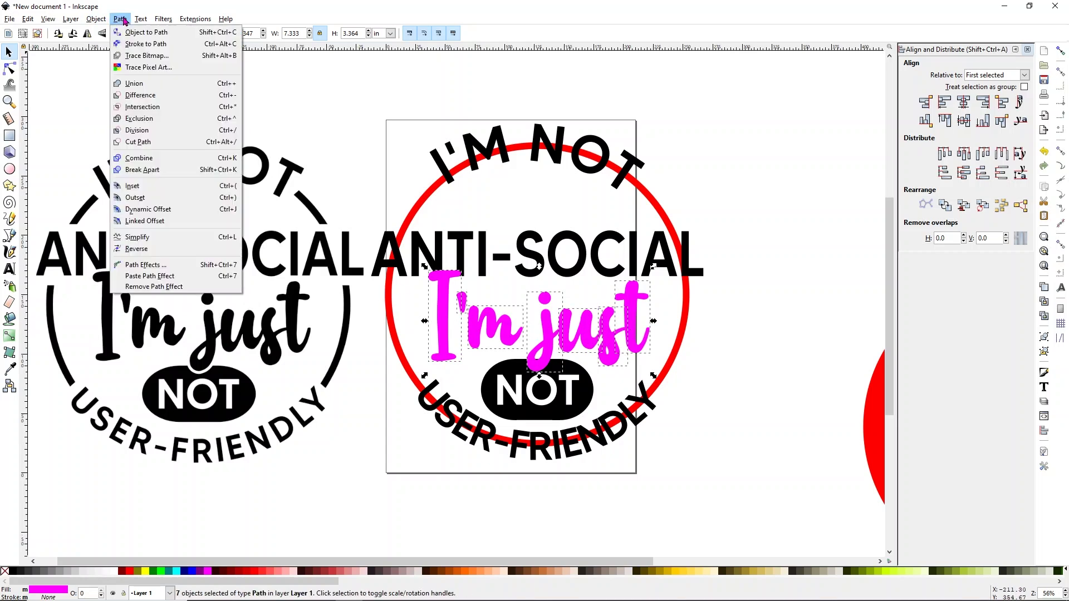
pyautogui.click(134, 84)
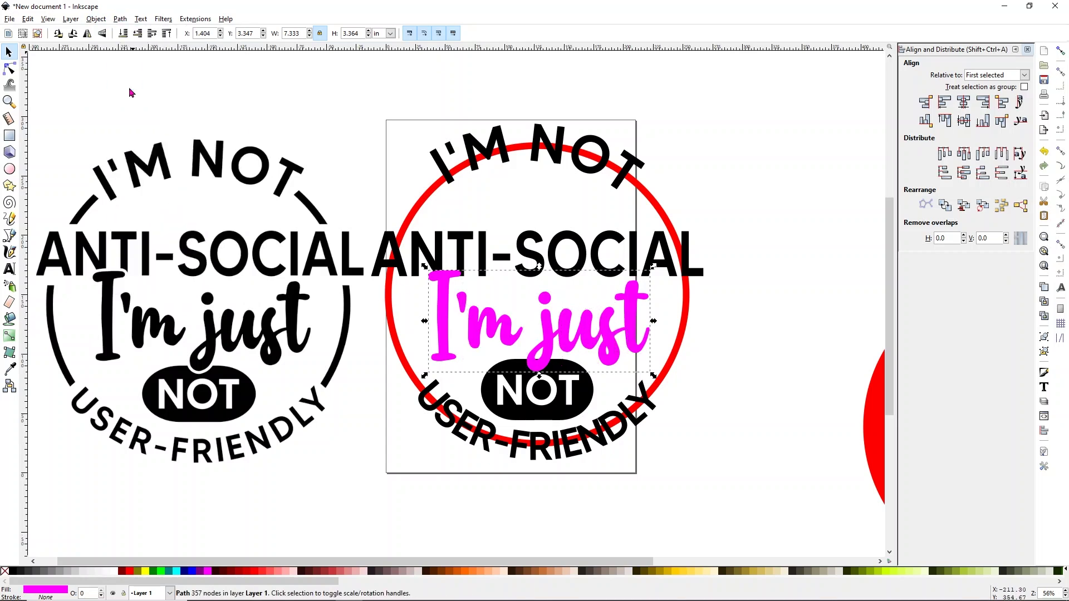
# - Create a thin linked offset outline around the magenta "I'm just" lettering and fill it cyan
pyautogui.click(121, 19)
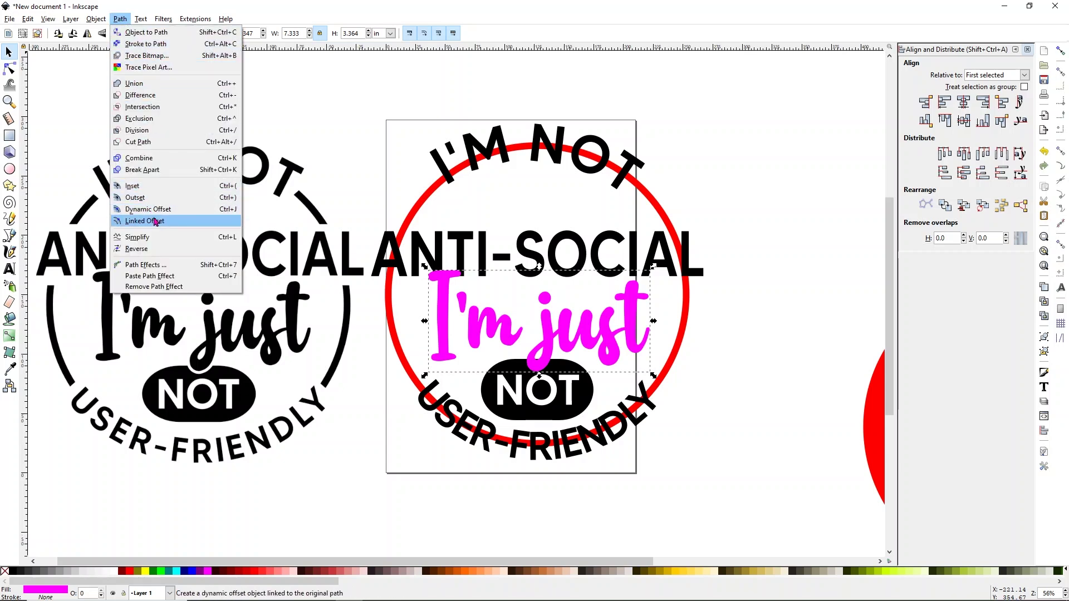
pyautogui.click(155, 221)
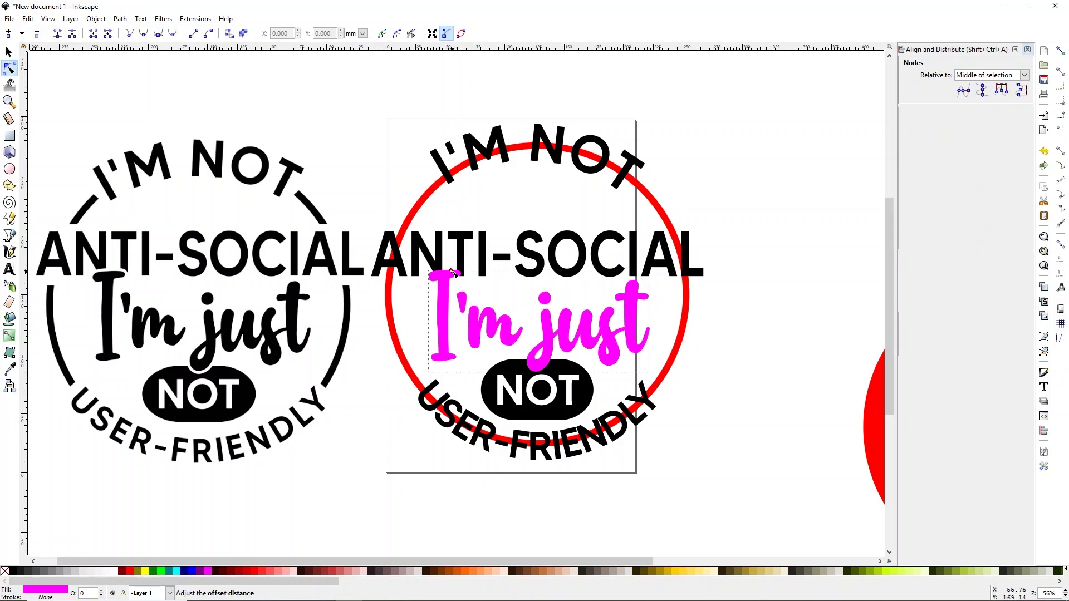
pyautogui.moveTo(451, 270); pyautogui.dragTo(451, 268)
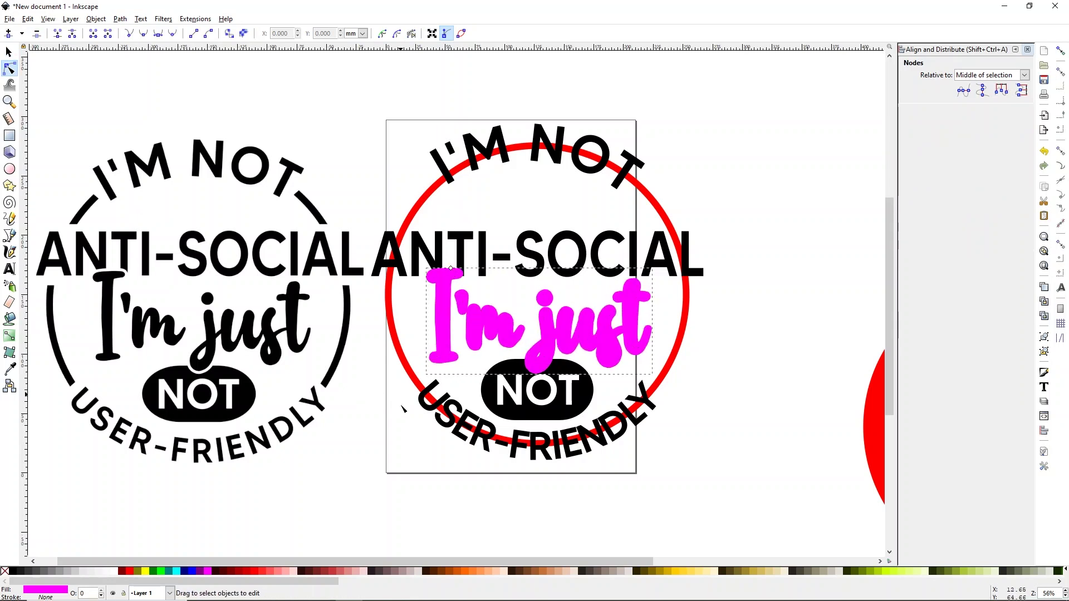
pyautogui.click(177, 571)
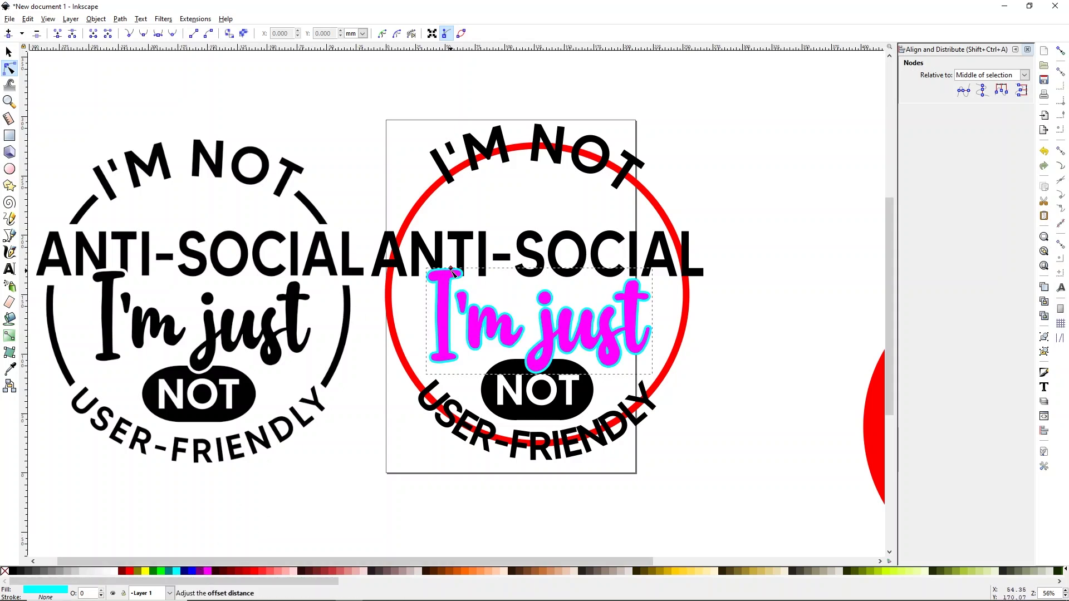
pyautogui.moveTo(452, 270); pyautogui.dragTo(456, 271)
pyautogui.moveTo(455, 271); pyautogui.dragTo(454, 270)
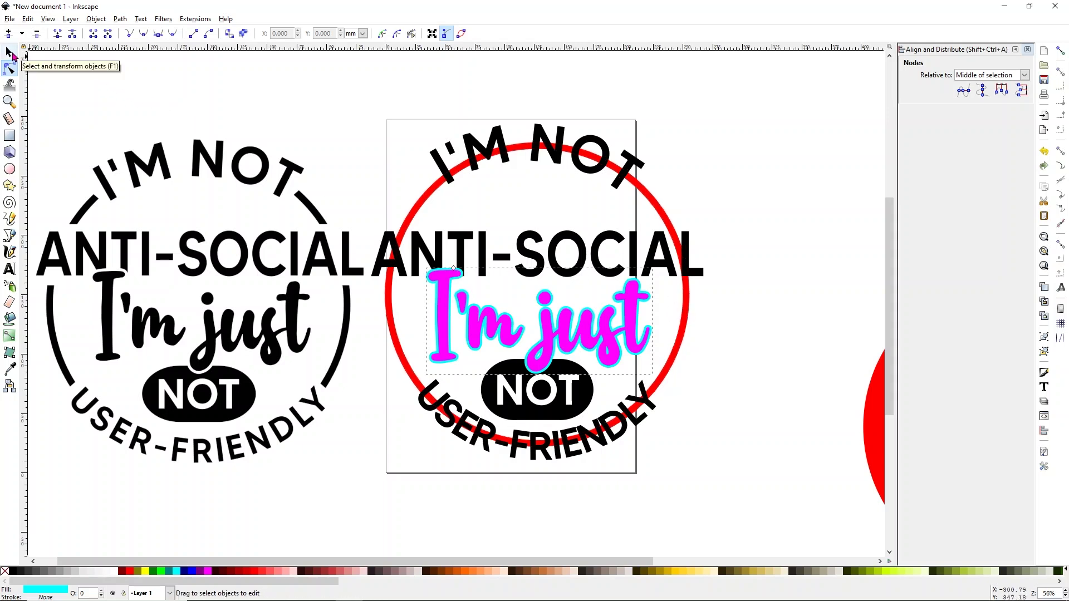
pyautogui.click(9, 52)
pyautogui.scroll(2, 551, 331)
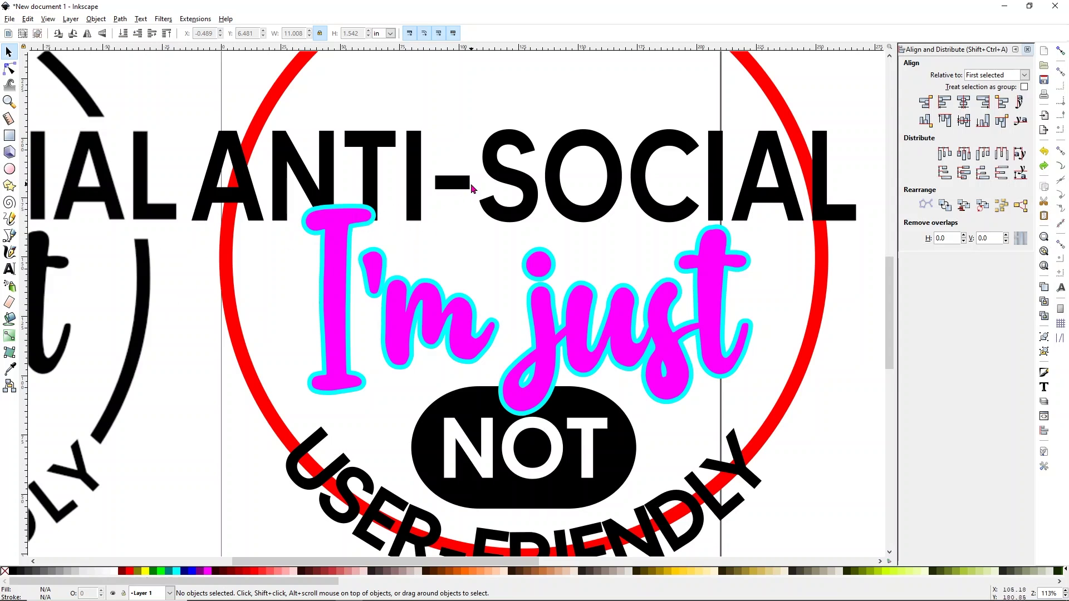
# - Unite the ANTI-SOCIAL text and the NOT badge of the ring design into a single path
pyautogui.click(500, 175)
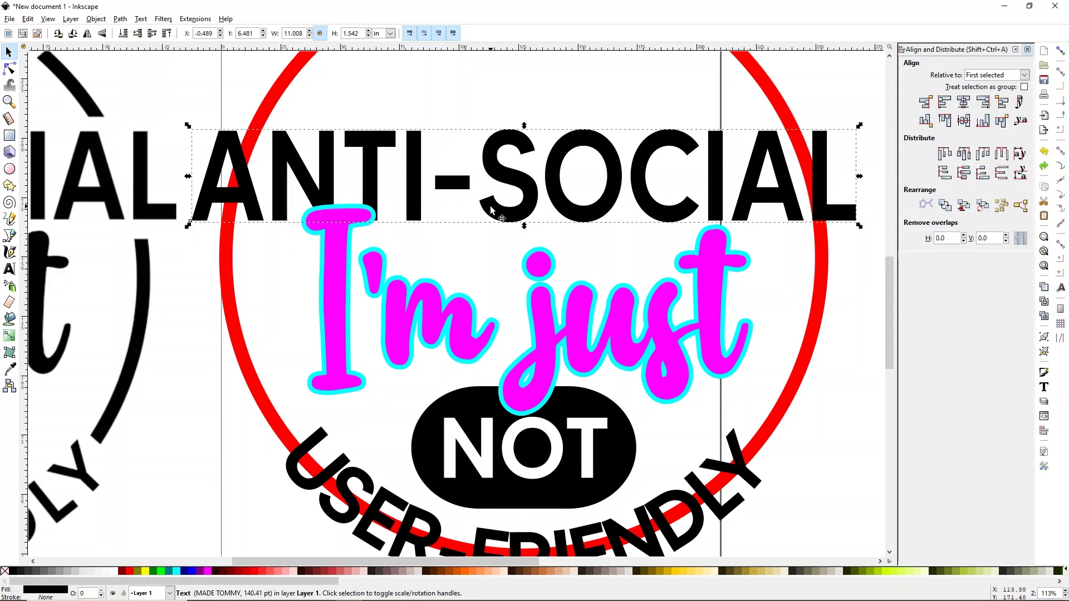
pyautogui.keyDown('shift'); pyautogui.click(526, 470); pyautogui.keyUp('shift')
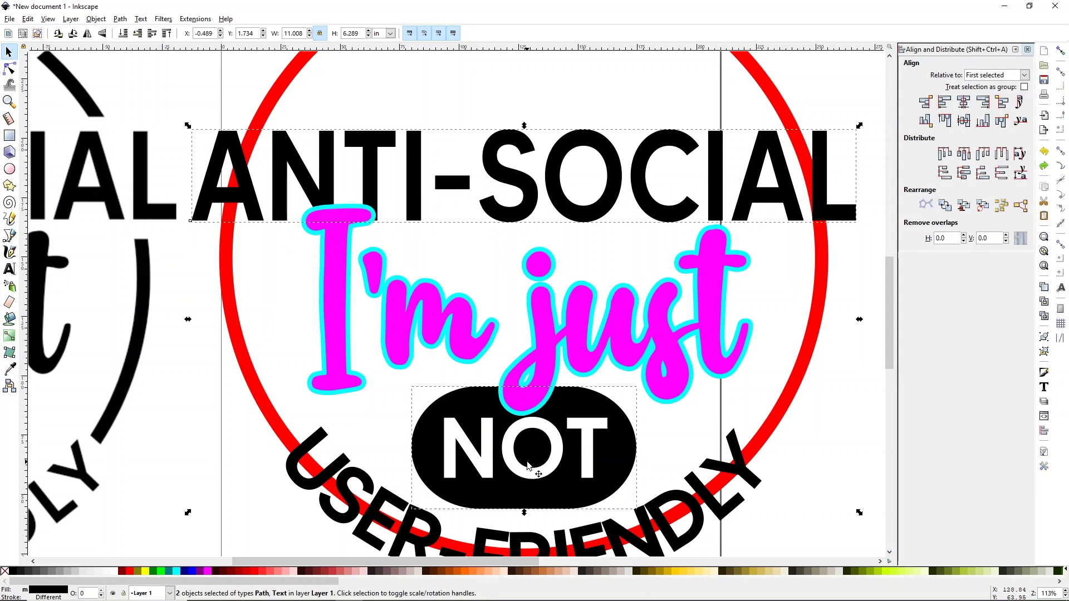
pyautogui.click(127, 21)
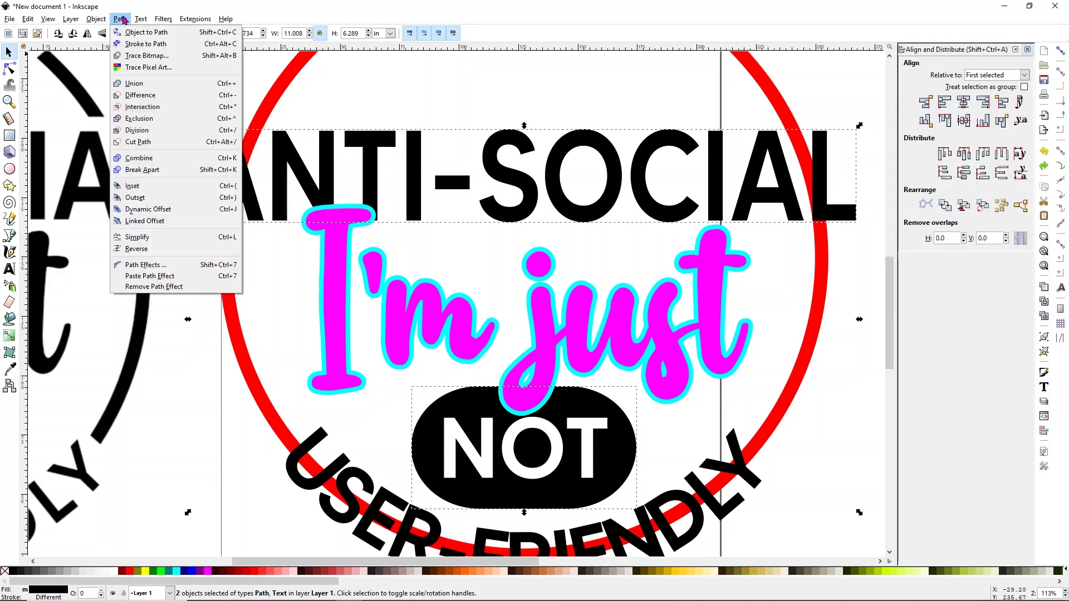
pyautogui.click(139, 85)
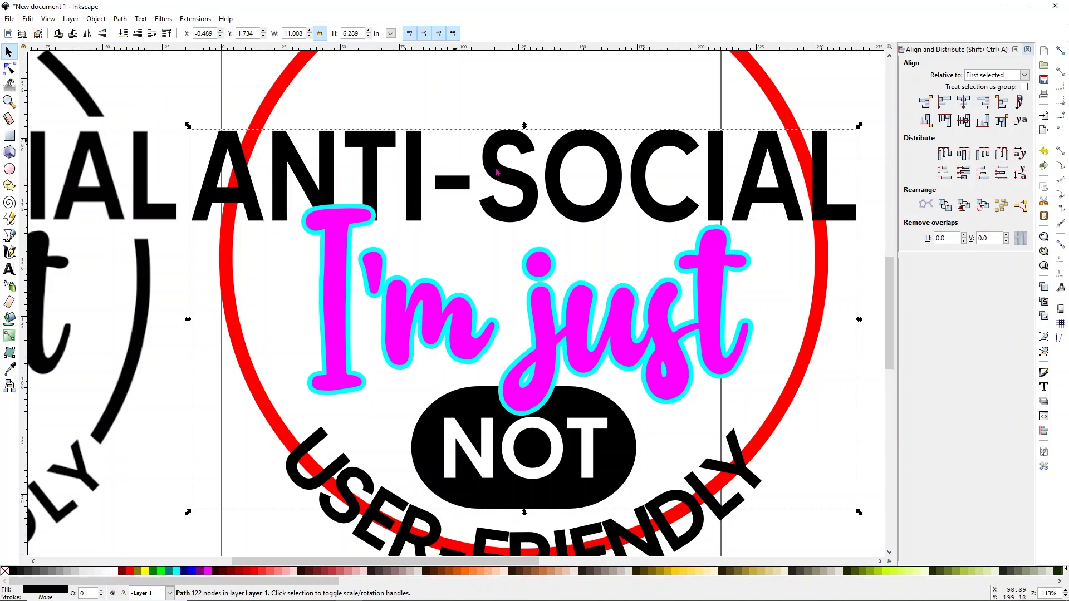
pyautogui.click(863, 350)
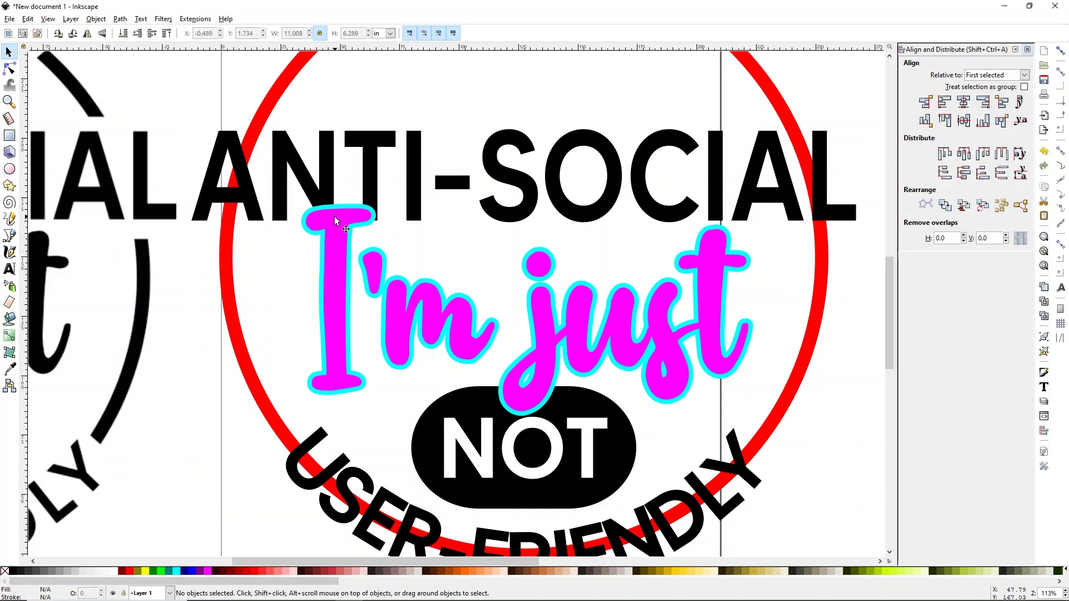
# - Subtract the cyan offset outline of "I'm just" from the united ANTI-SOCIAL and NOT path using Difference
pyautogui.click(344, 204)
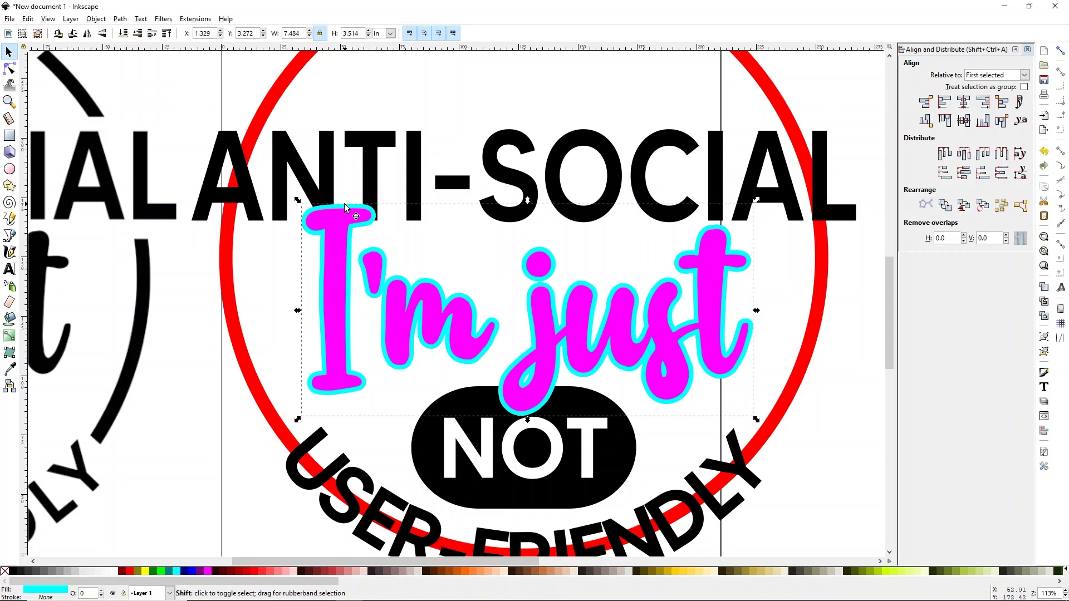
pyautogui.keyDown('shift'); pyautogui.click(379, 149); pyautogui.keyUp('shift')
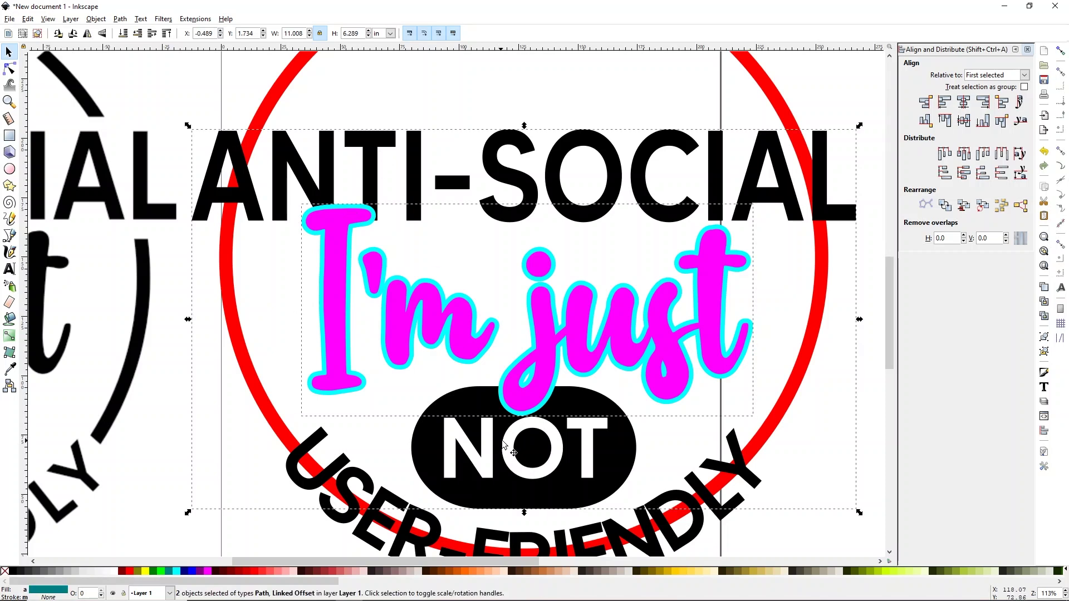
pyautogui.click(116, 20)
pyautogui.click(128, 98)
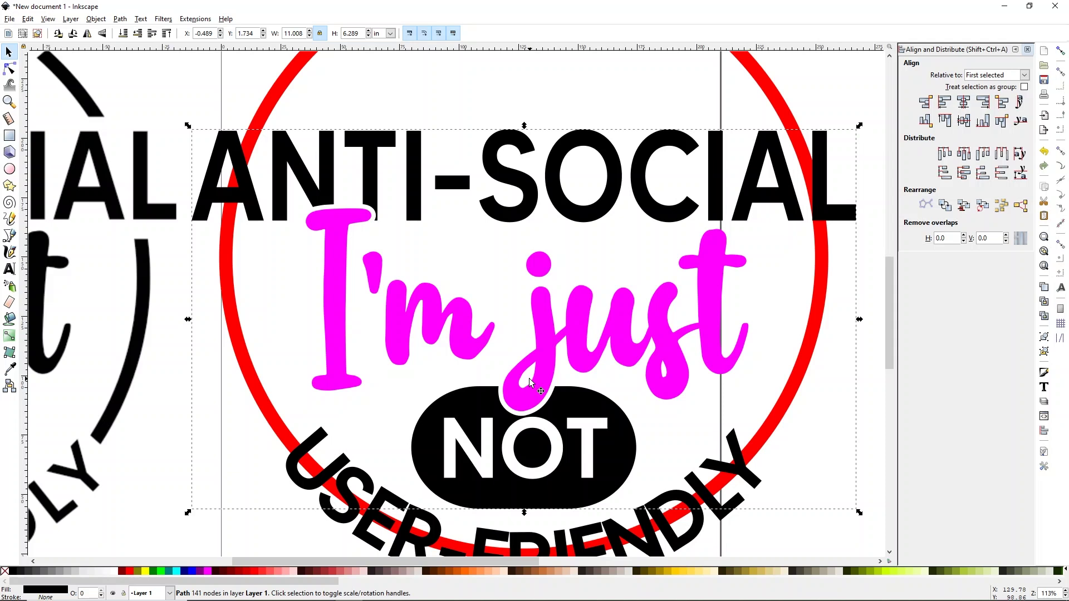
pyautogui.click(839, 81)
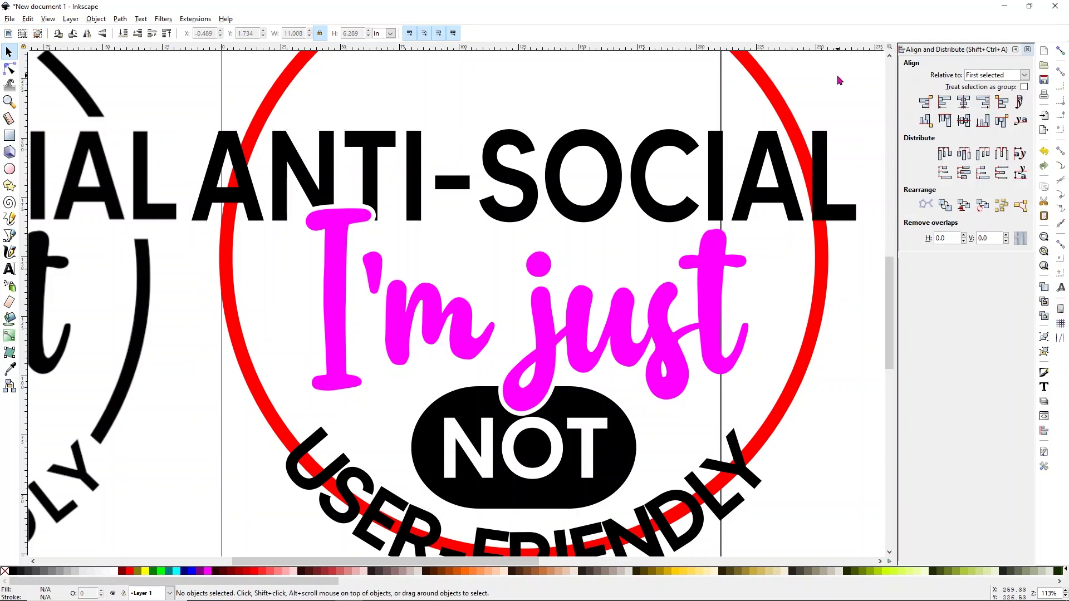
# - Fill the magenta "I'm just" lettering with black
pyautogui.hscroll(4, 785, 137)
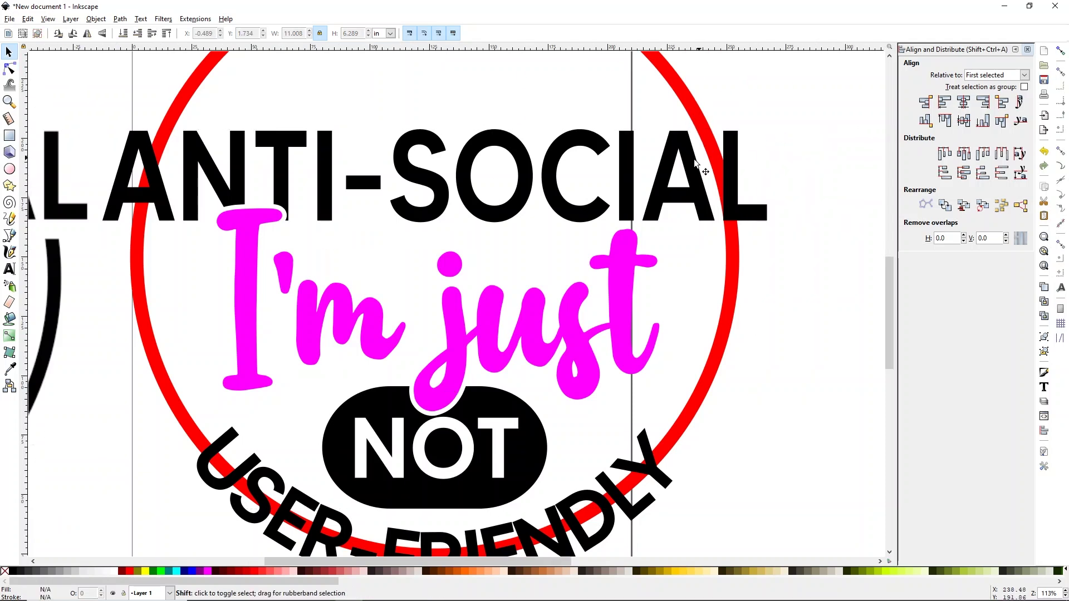
pyautogui.hscroll(6, 406, 206)
pyautogui.scroll(3, 375, 220)
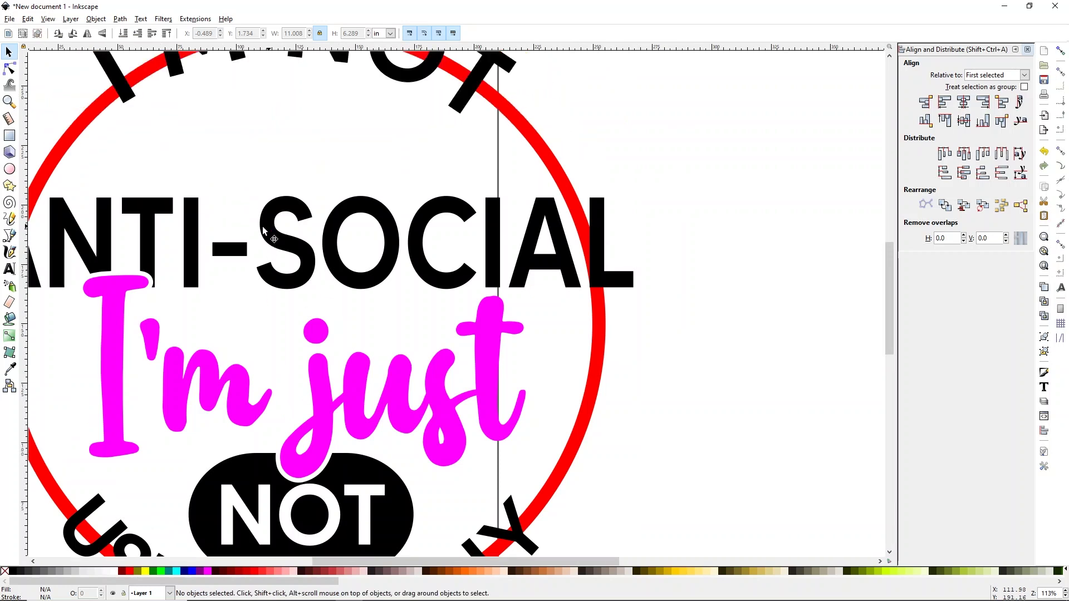
pyautogui.scroll(-3, 426, 309)
pyautogui.moveTo(398, 559); pyautogui.dragTo(381, 559)
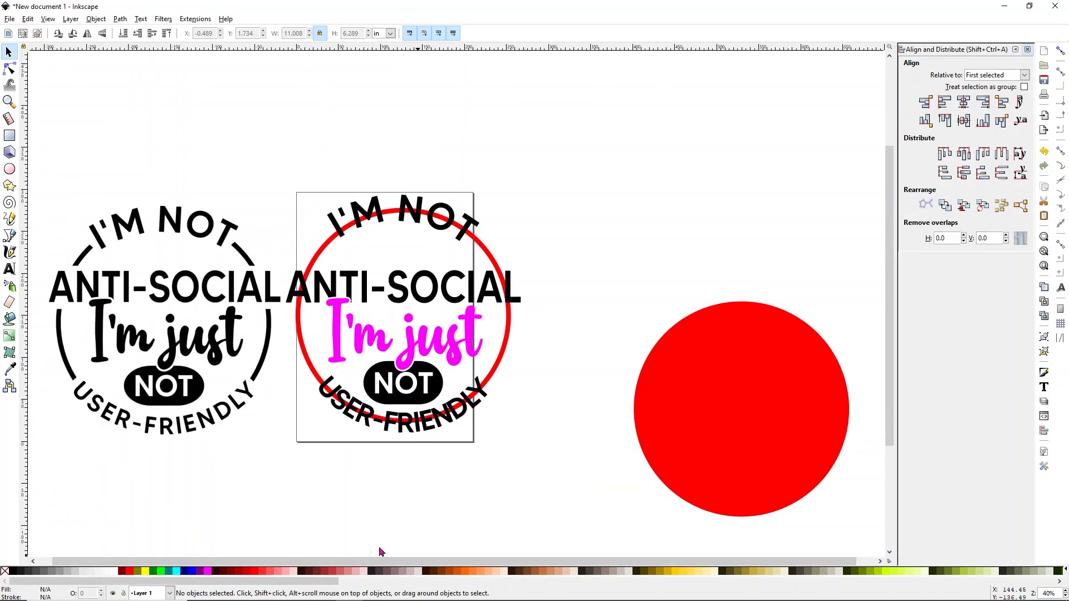
pyautogui.click(445, 346)
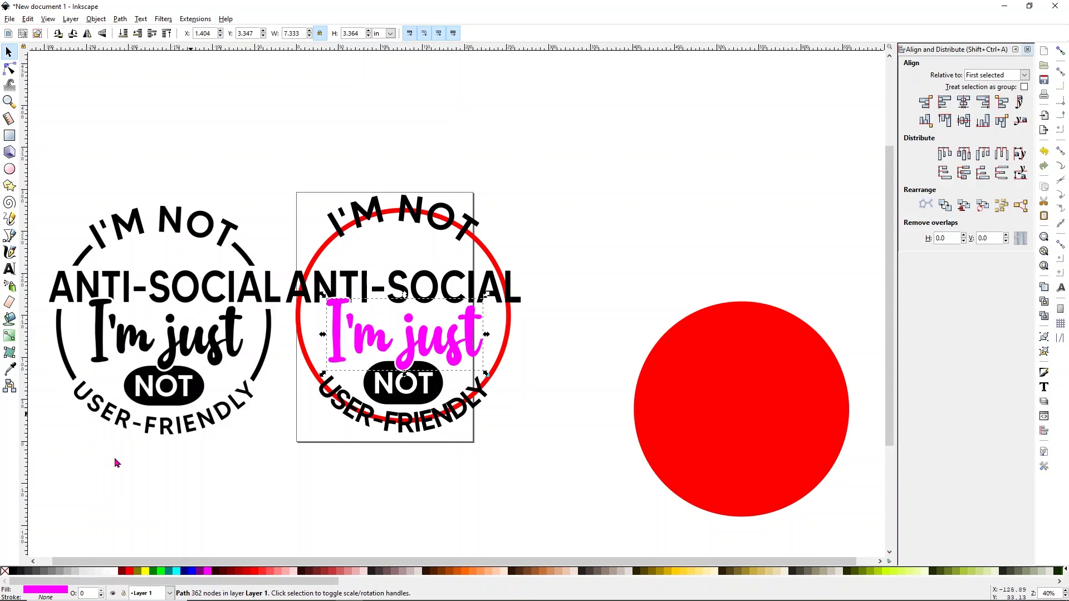
pyautogui.click(12, 571)
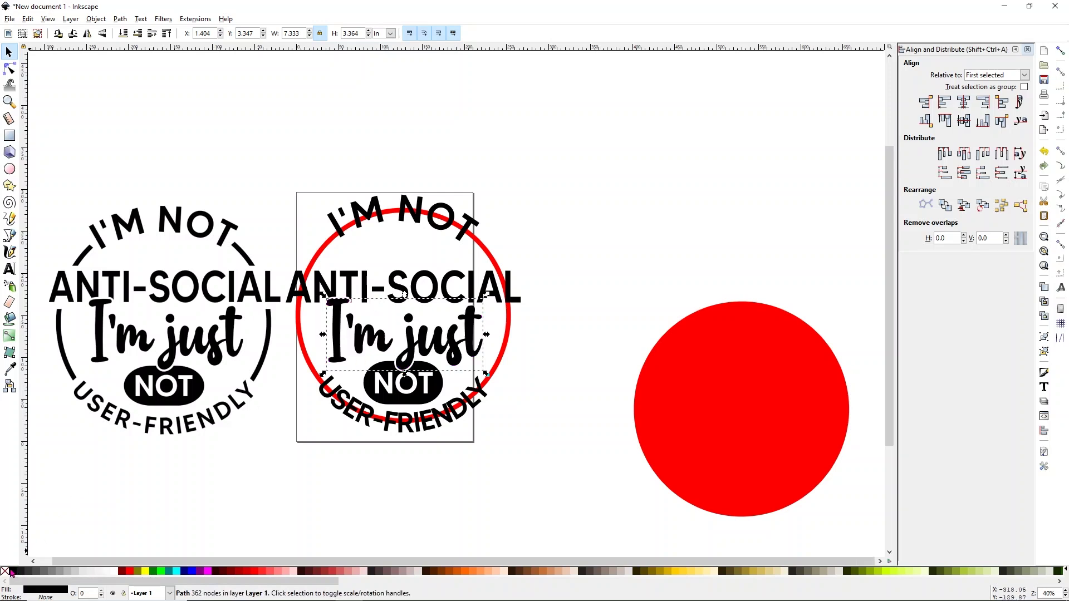
pyautogui.click(522, 178)
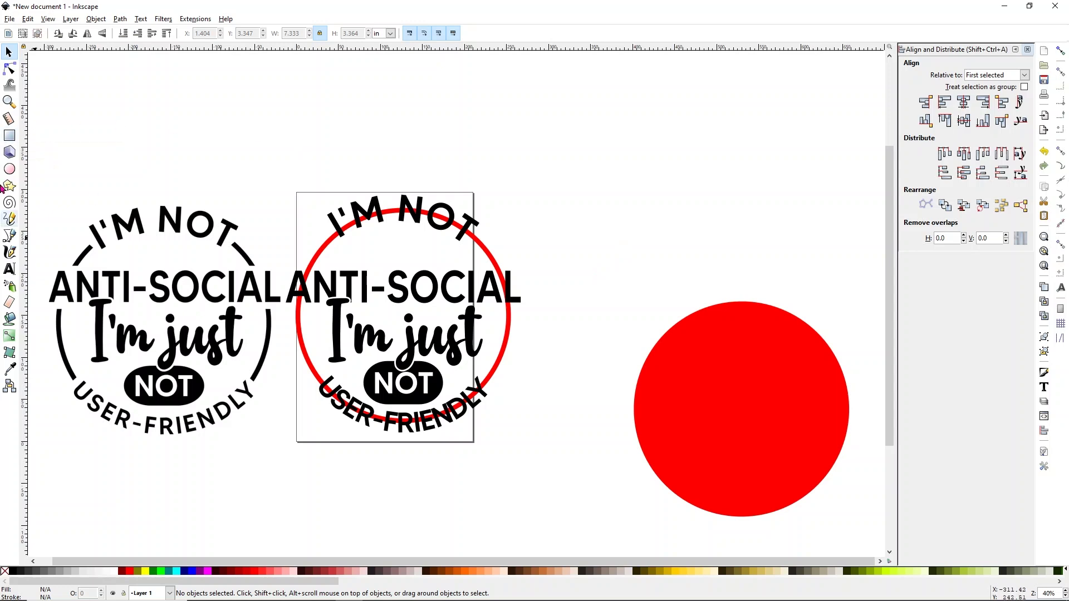
# - Draw a blue rectangle about 12.03 in wide over ANTI-SOCIAL on the ring and stretch it to about 2.45 in tall
pyautogui.click(8, 137)
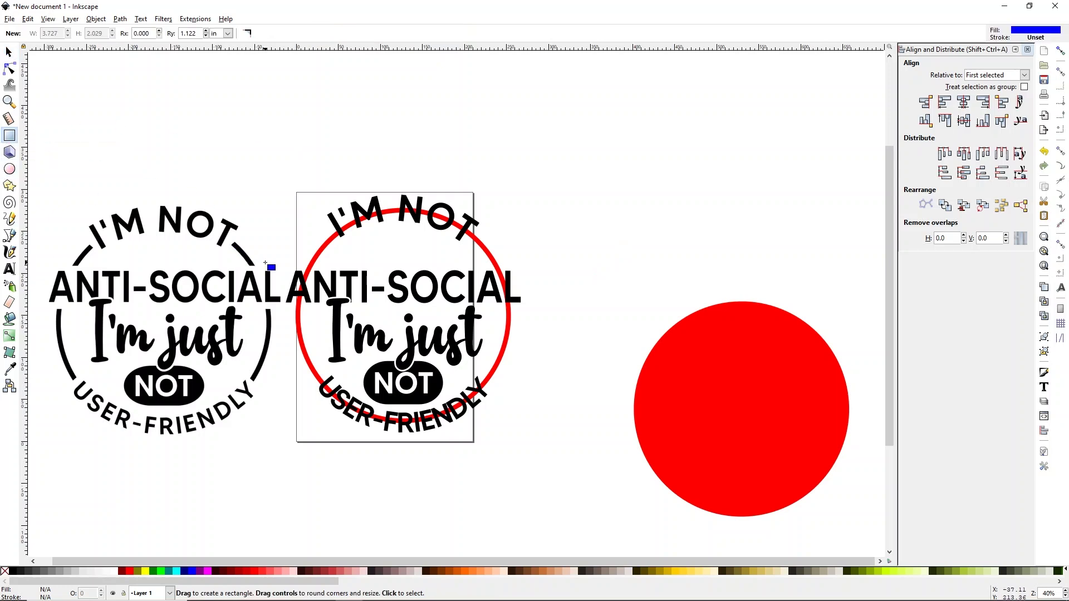
pyautogui.moveTo(282, 265); pyautogui.dragTo(539, 304)
pyautogui.click(16, 54)
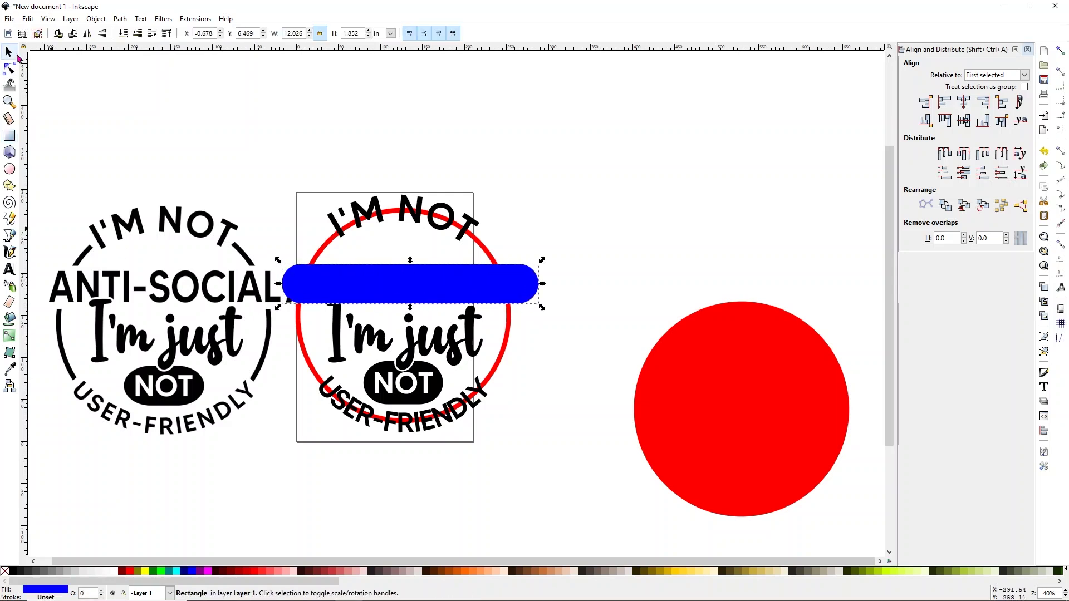
pyautogui.moveTo(410, 307); pyautogui.dragTo(409, 324)
# - Square the blue rectangle's rounded corners by setting its vertical corner radius to 0
pyautogui.click(383, 279)
pyautogui.press('r')
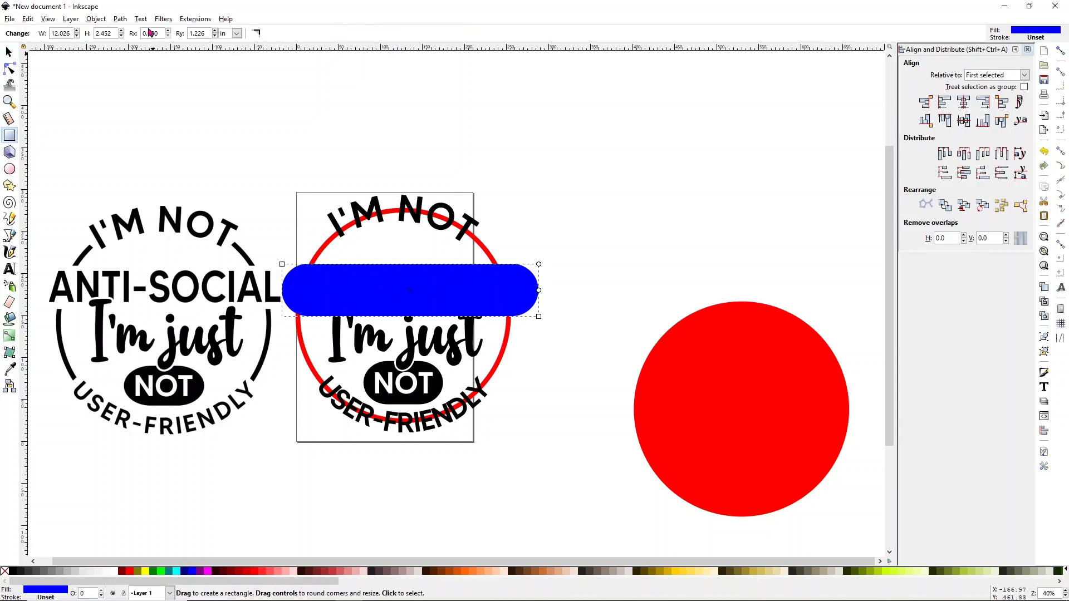
pyautogui.moveTo(204, 32); pyautogui.dragTo(189, 36)
pyautogui.press('Return')
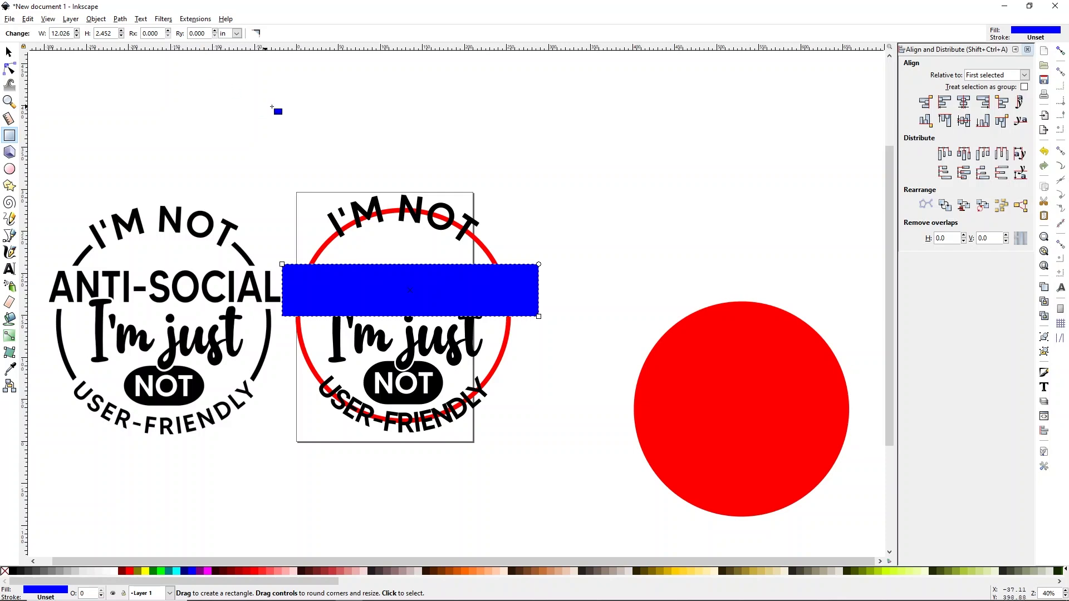
pyautogui.press('Escape')
pyautogui.click(9, 56)
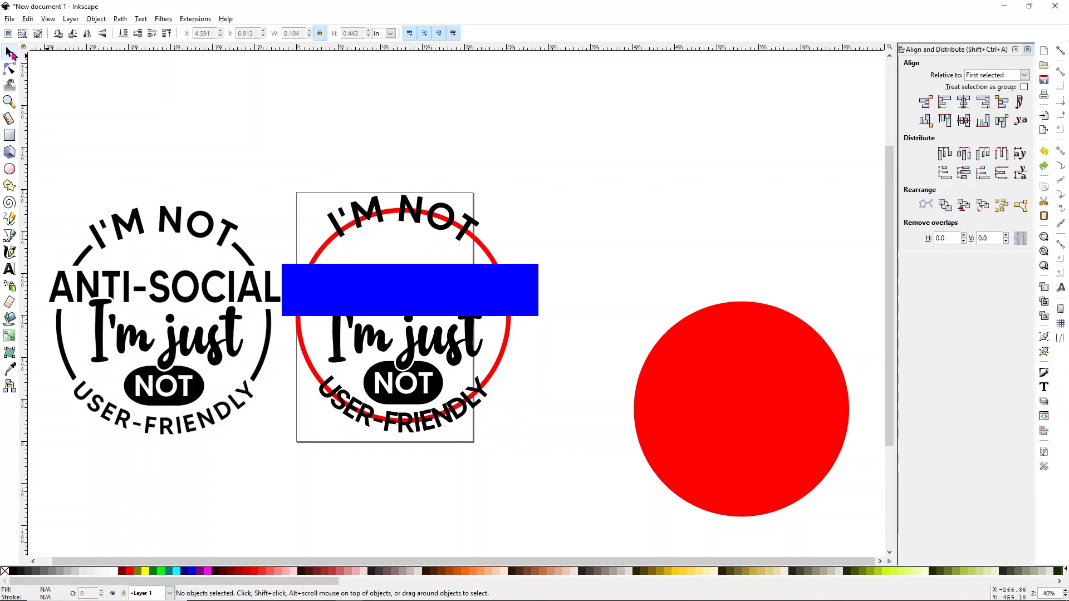
# - Position the blue rectangle behind ANTI-SOCIAL at the bottom of the stacking order and reduce its height to about 2.14 in
pyautogui.moveTo(408, 296)
pyautogui.mouseDown()
pyautogui.moveTo(414, 271)
pyautogui.moveTo(405, 284)
pyautogui.mouseUp()
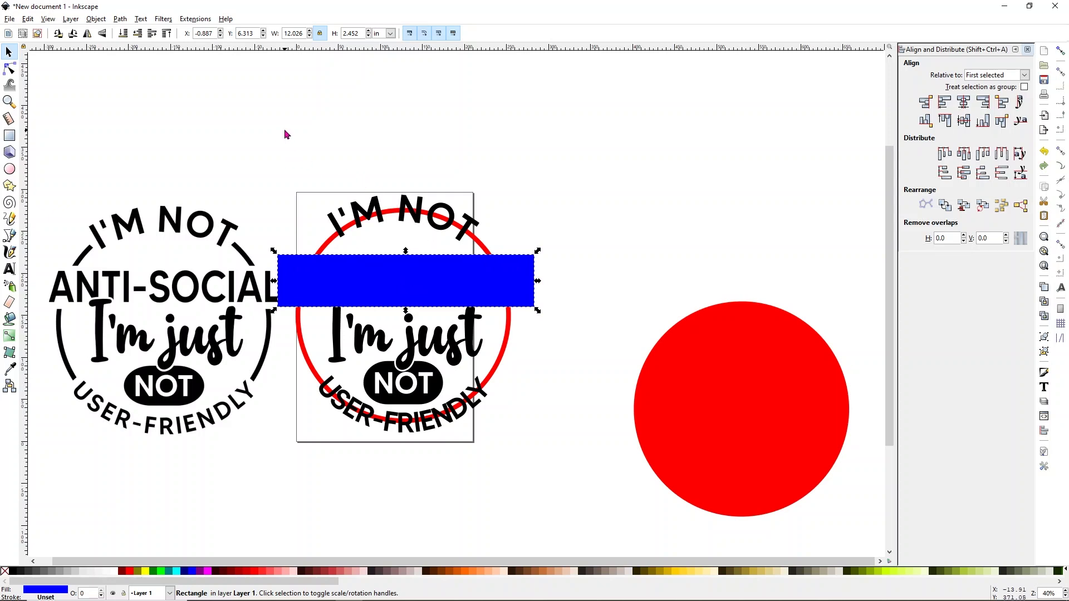
pyautogui.click(124, 35)
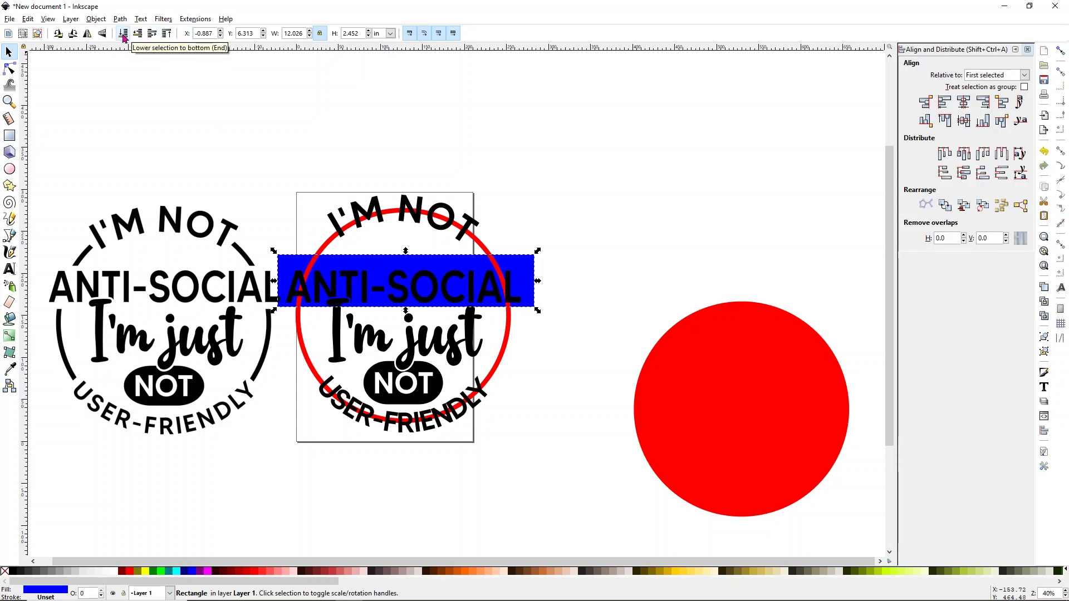
pyautogui.moveTo(532, 275); pyautogui.dragTo(526, 275)
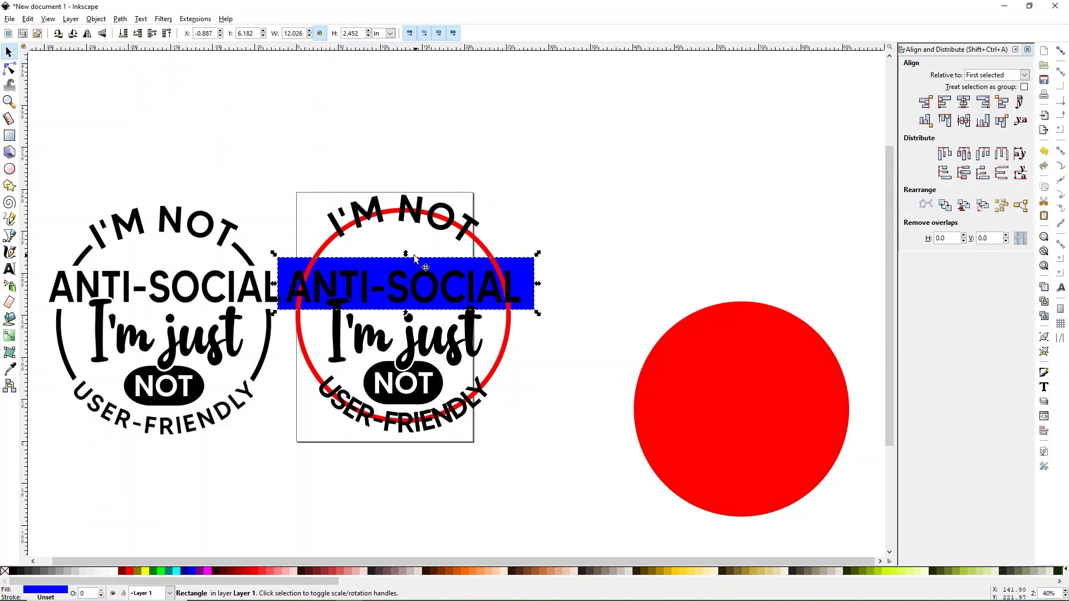
pyautogui.moveTo(406, 254); pyautogui.dragTo(409, 265)
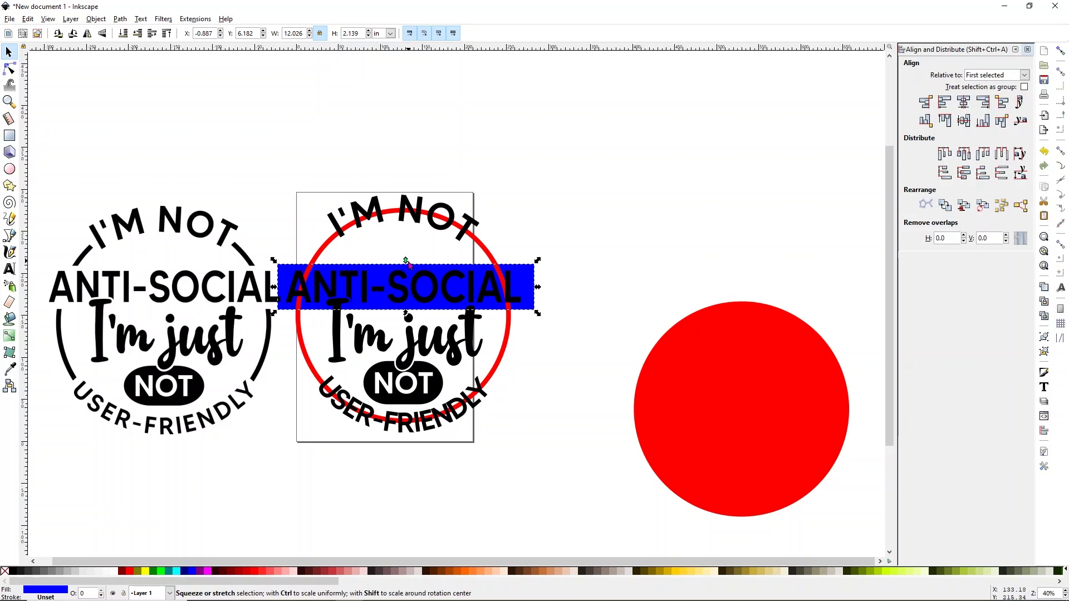
pyautogui.click(537, 170)
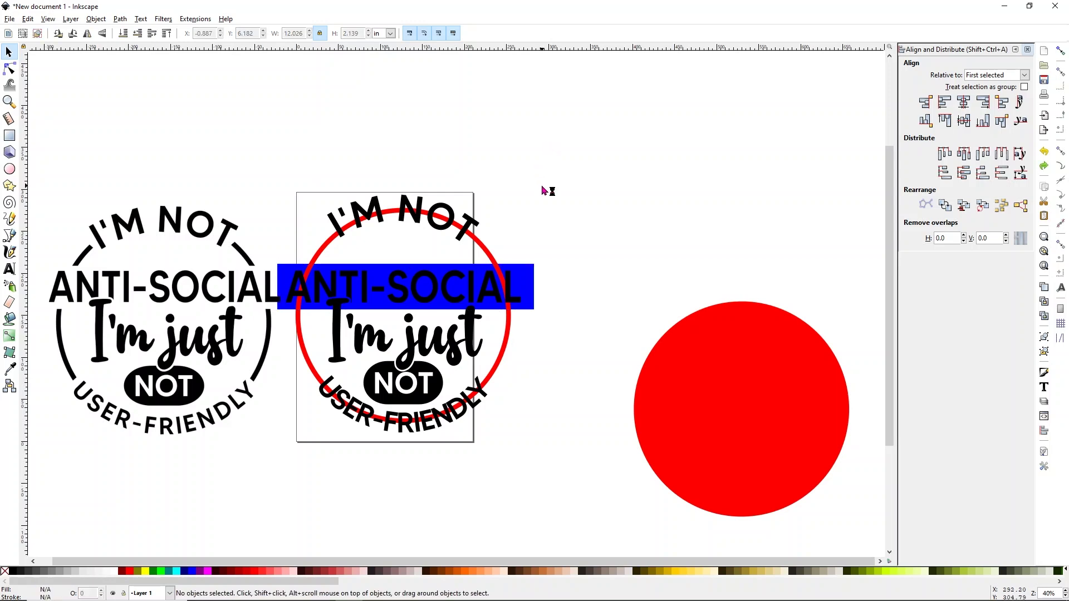
# - Raise the blue rectangle to the top and subtract it from the red ring with Difference
pyautogui.click(532, 275)
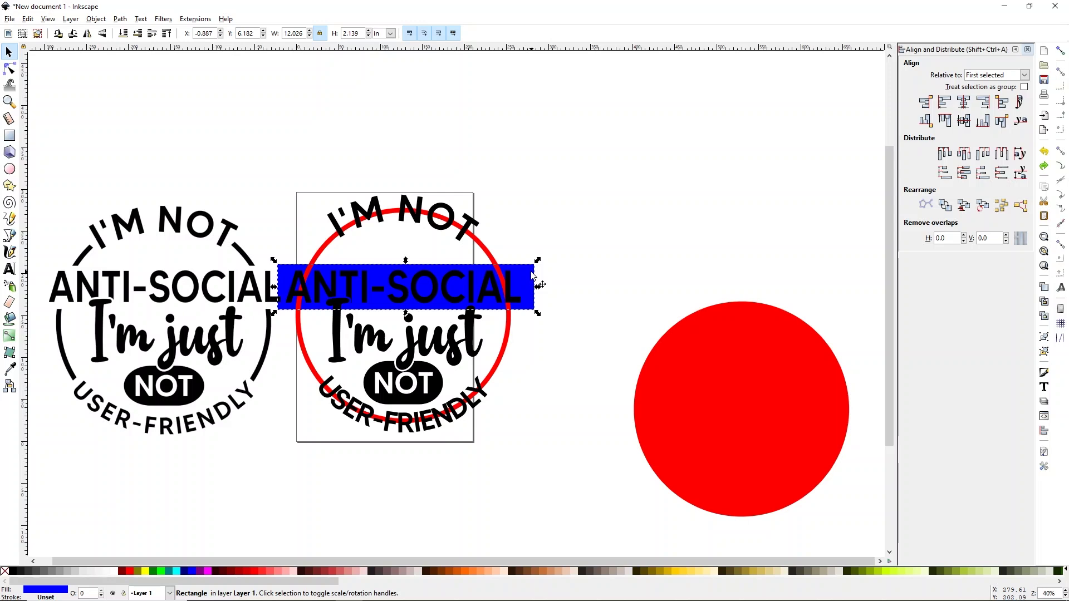
pyautogui.click(166, 35)
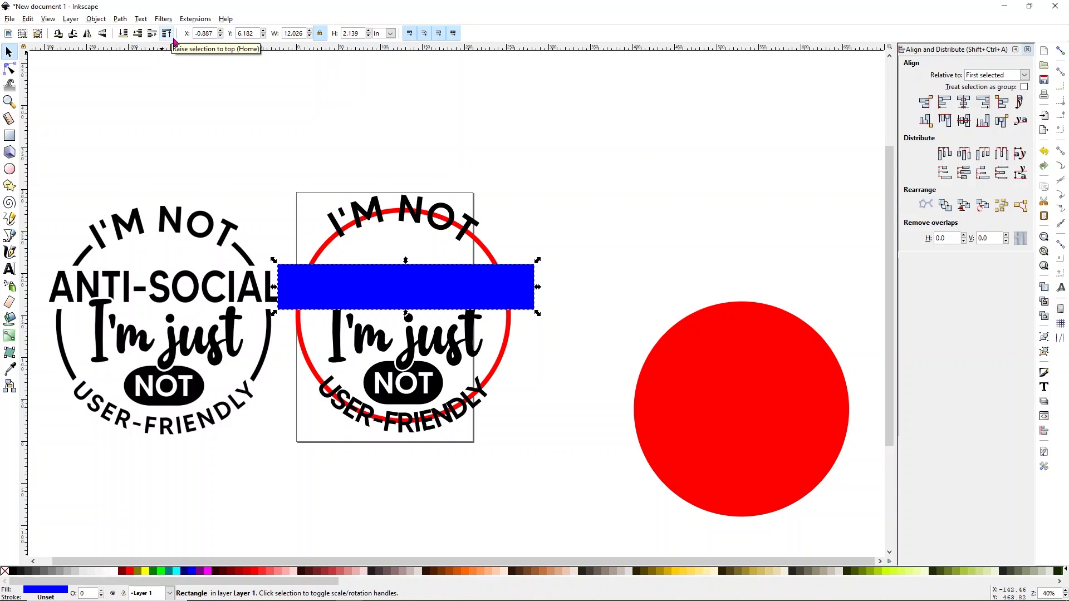
pyautogui.keyDown('shift'); pyautogui.click(489, 254); pyautogui.keyUp('shift')
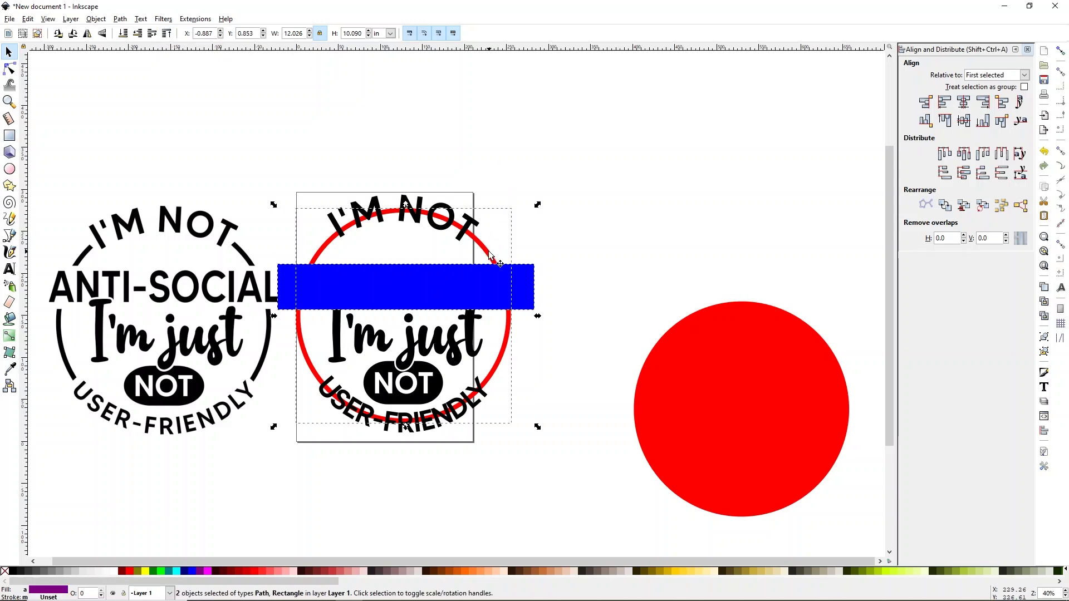
pyautogui.click(120, 19)
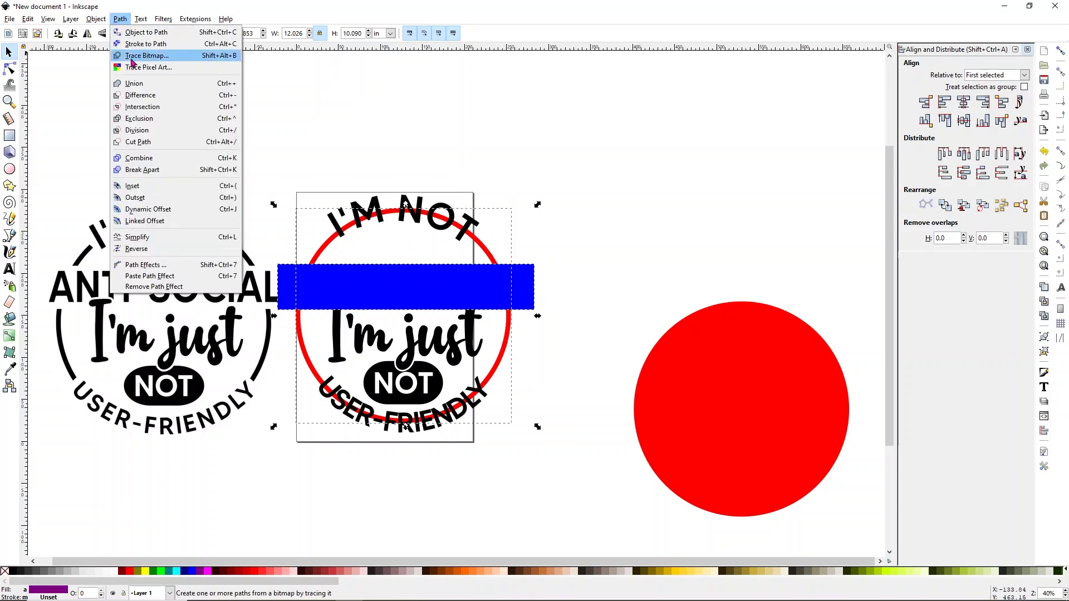
pyautogui.click(135, 96)
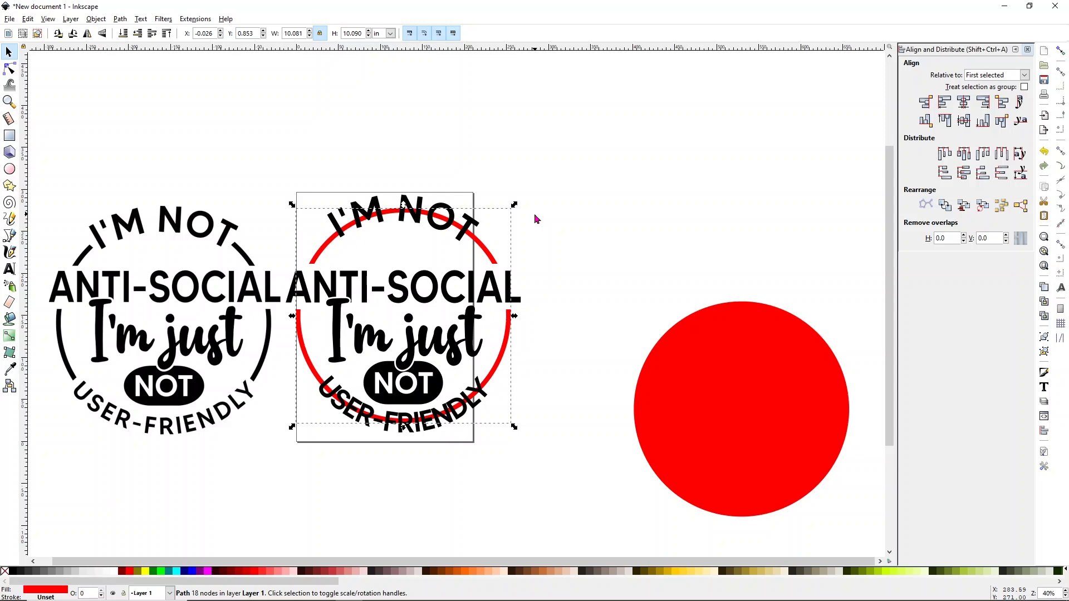
# - Move the solid red circle beside the ring design and draw a blue rectangle about 14.53 by 9.37 in over its lower part
pyautogui.moveTo(738, 381); pyautogui.dragTo(649, 196)
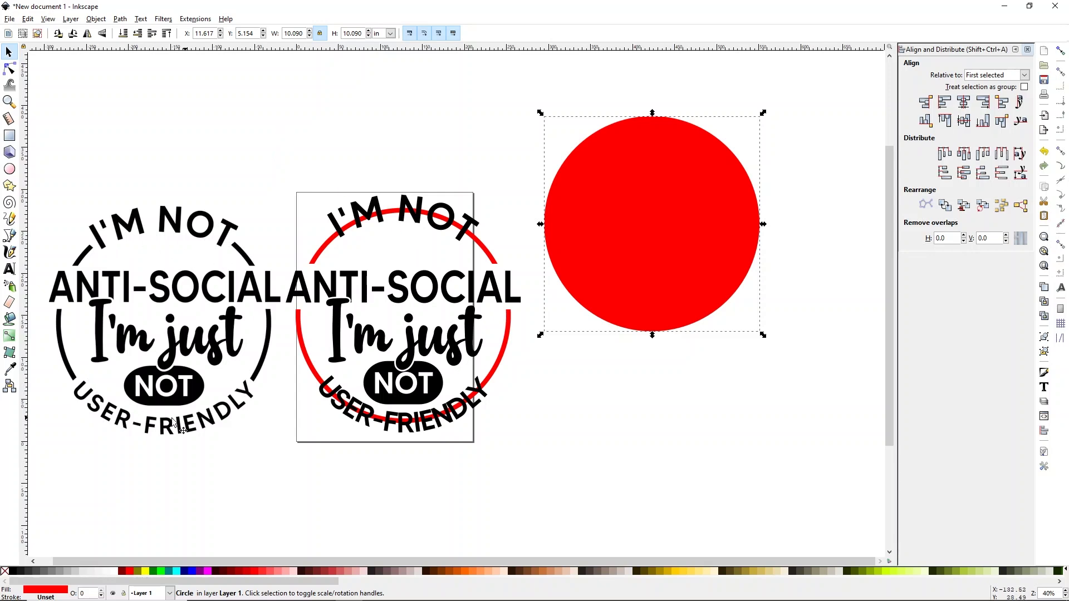
pyautogui.scroll(-2, 120, 412)
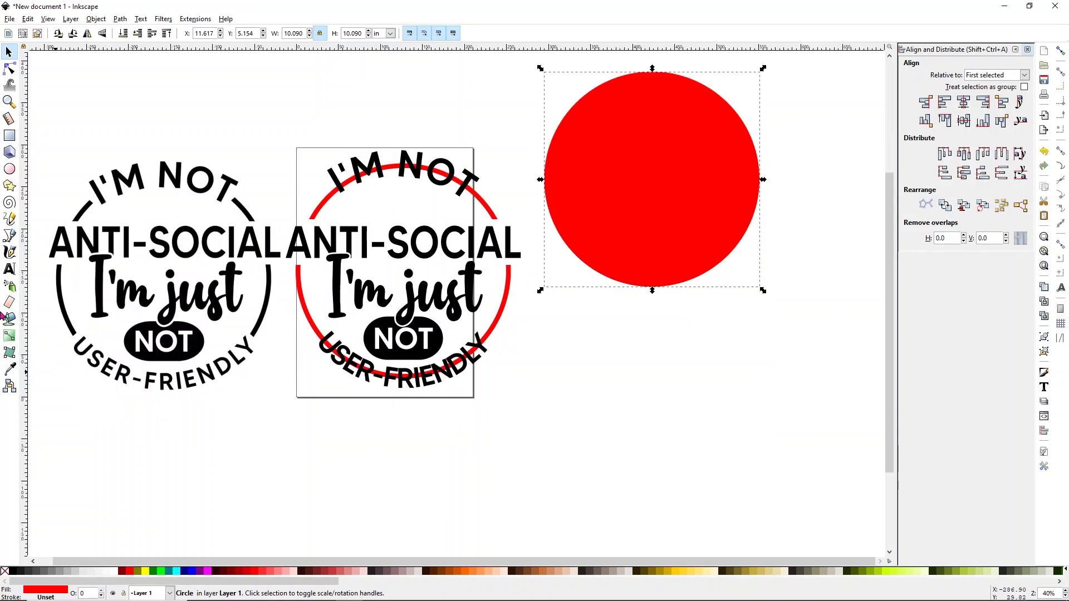
pyautogui.click(9, 136)
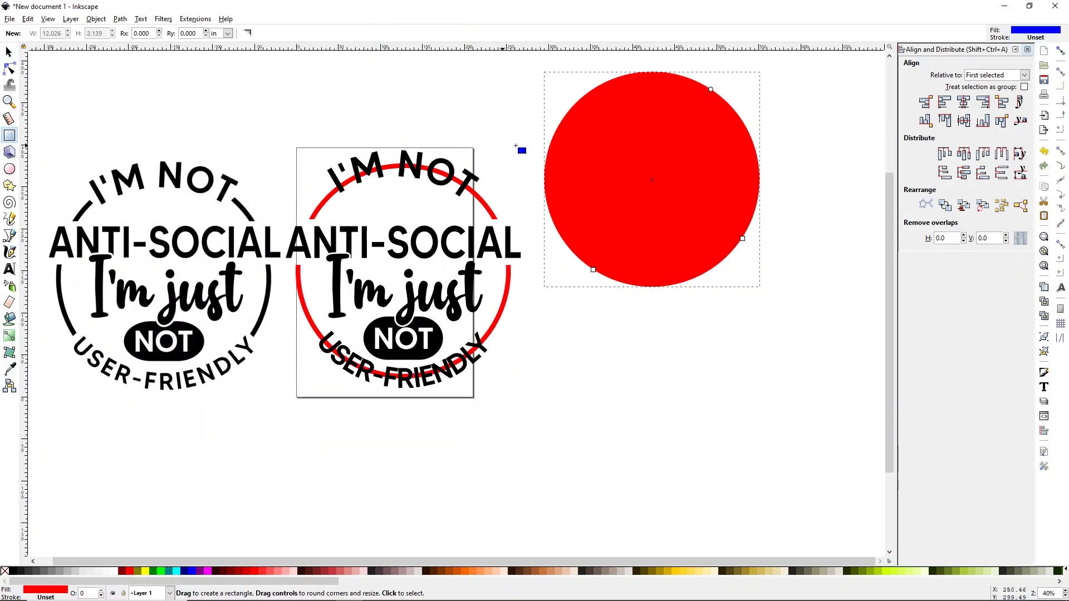
pyautogui.moveTo(524, 136)
pyautogui.mouseDown()
pyautogui.moveTo(777, 209)
pyautogui.moveTo(836, 303)
pyautogui.moveTo(834, 335)
pyautogui.mouseUp()
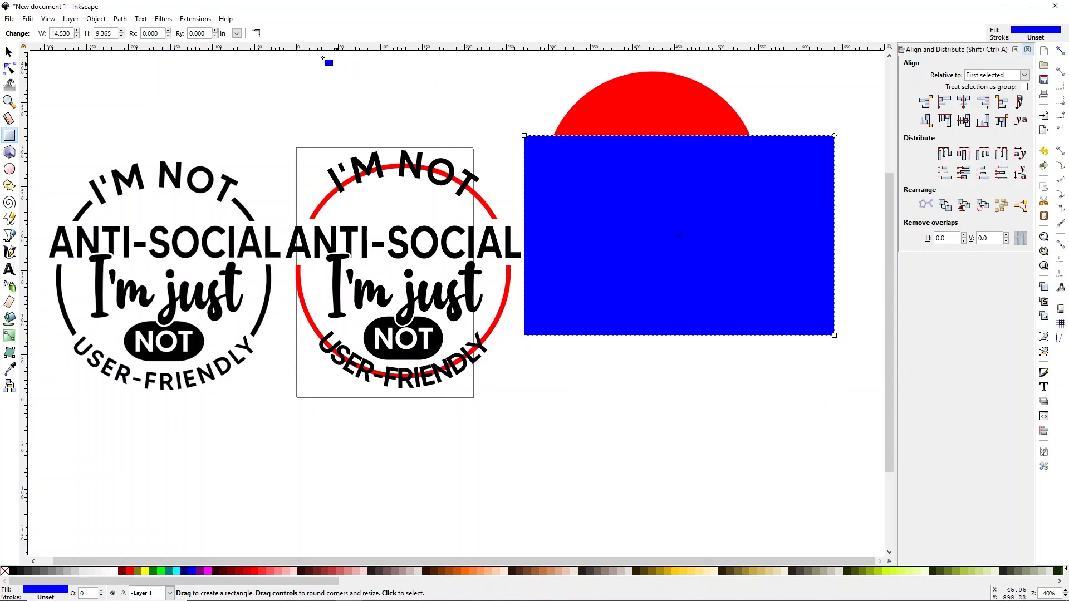
pyautogui.click(9, 52)
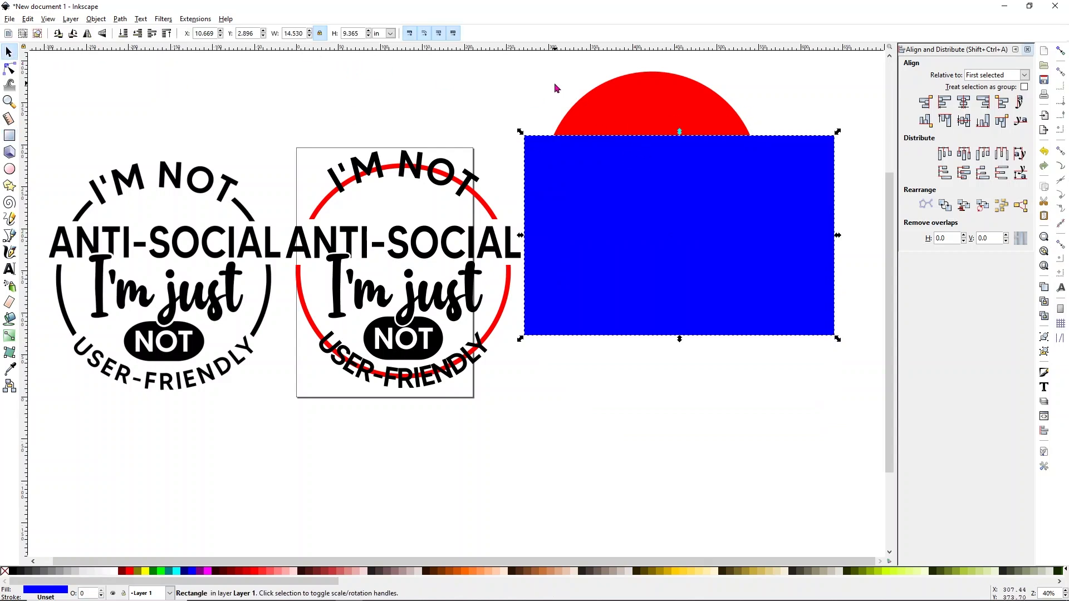
# - Shift the blue rectangle slightly down over the red circle and subtract it from the circle with Difference
pyautogui.moveTo(644, 215)
pyautogui.mouseDown()
pyautogui.moveTo(652, 281)
pyautogui.moveTo(640, 212)
pyautogui.mouseUp()
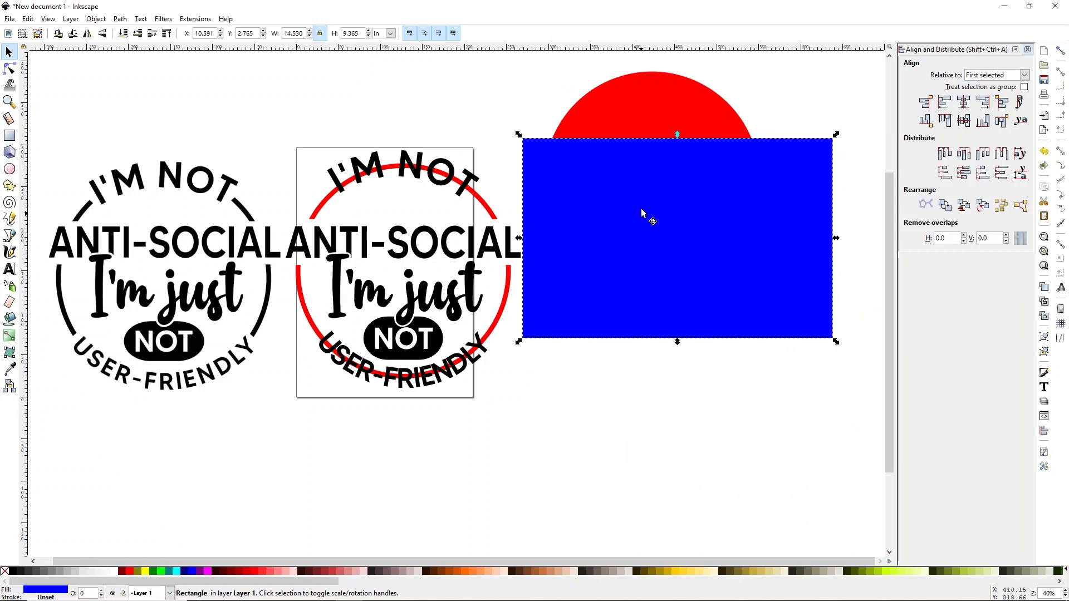
pyautogui.keyDown('shift'); pyautogui.click(646, 117); pyautogui.keyUp('shift')
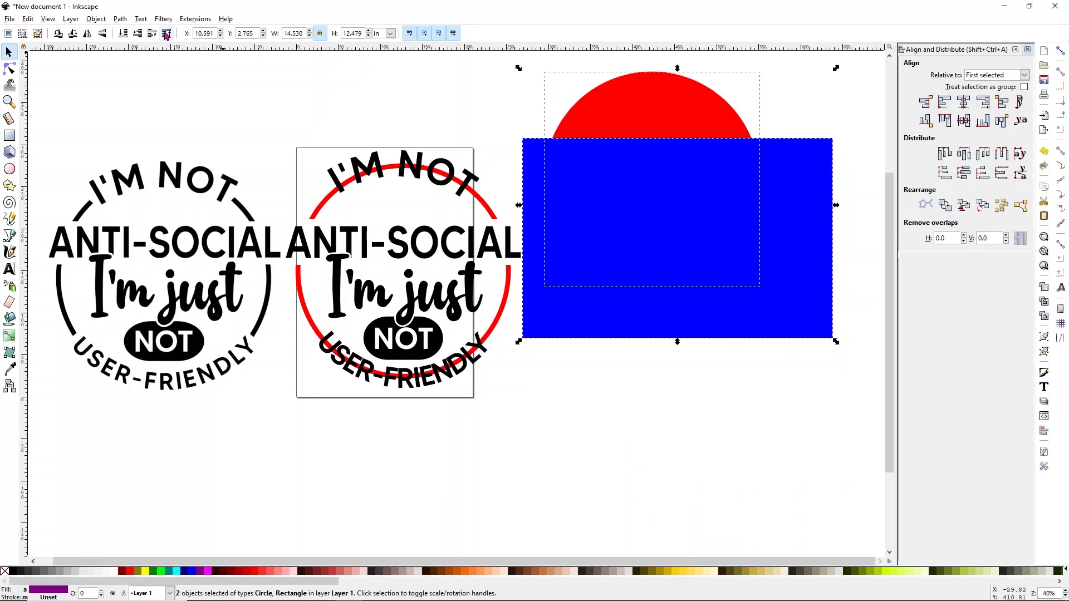
pyautogui.click(120, 20)
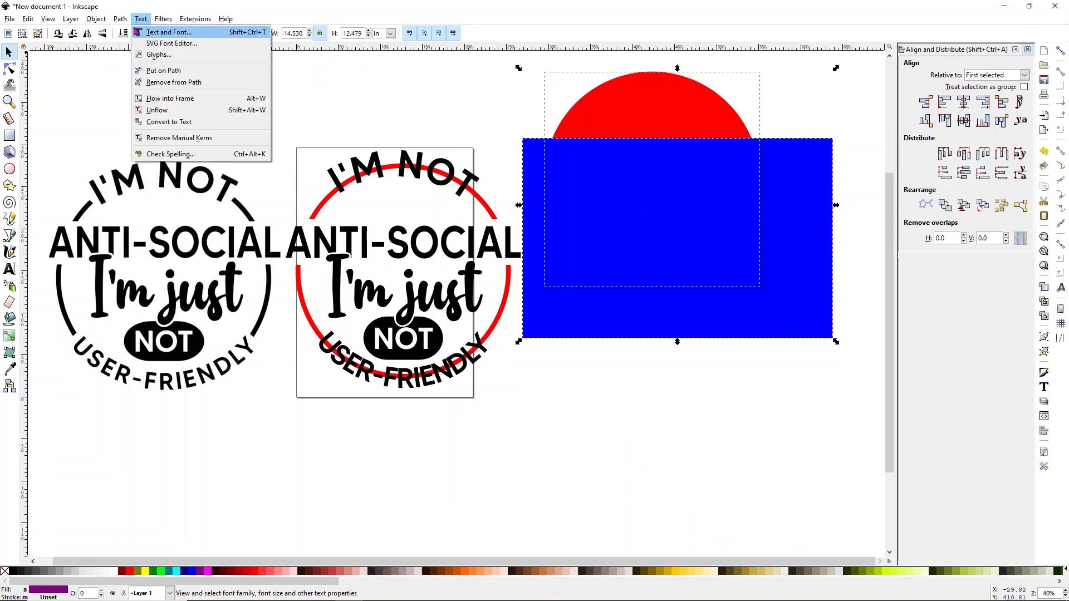
pyautogui.click(133, 94)
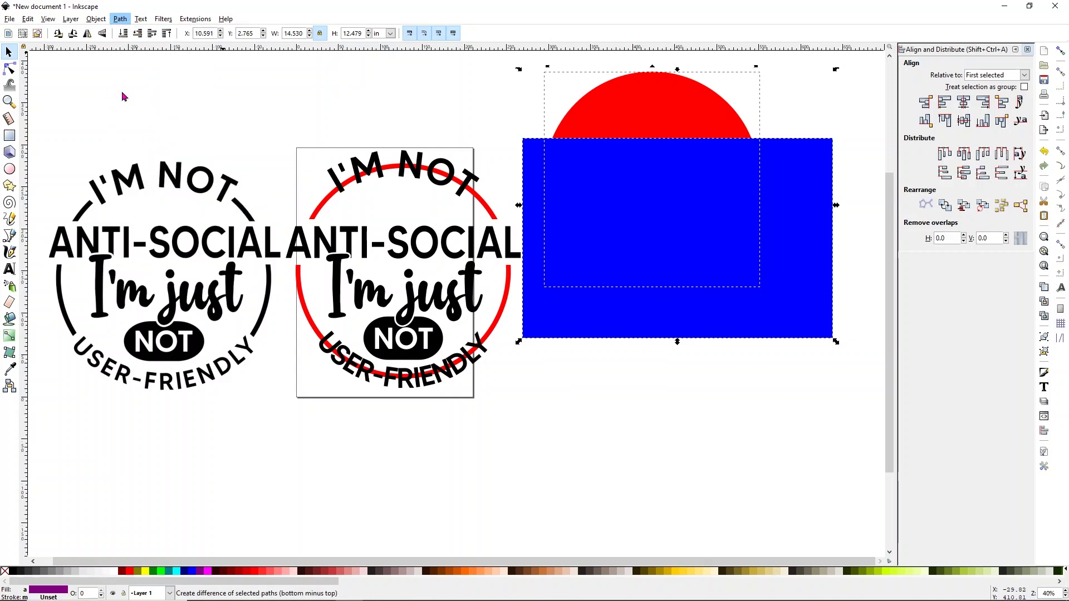
# - Move the red dome-shaped segment down beside the design and place a duplicate of it below
pyautogui.moveTo(660, 117); pyautogui.dragTo(682, 249)
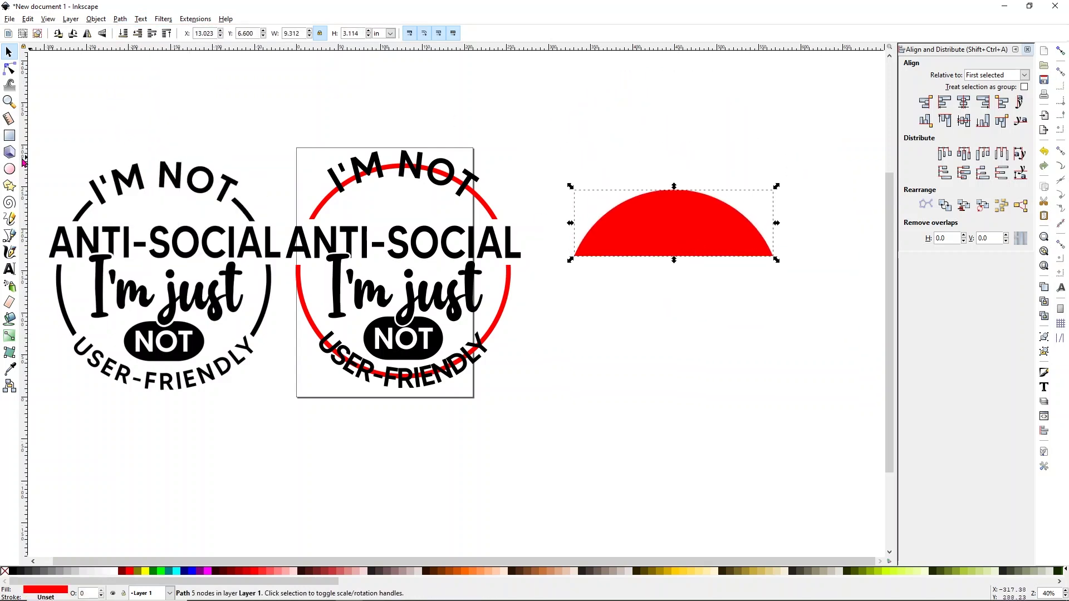
pyautogui.hotkey('ctrl', 'd')
pyautogui.moveTo(698, 201); pyautogui.dragTo(639, 399)
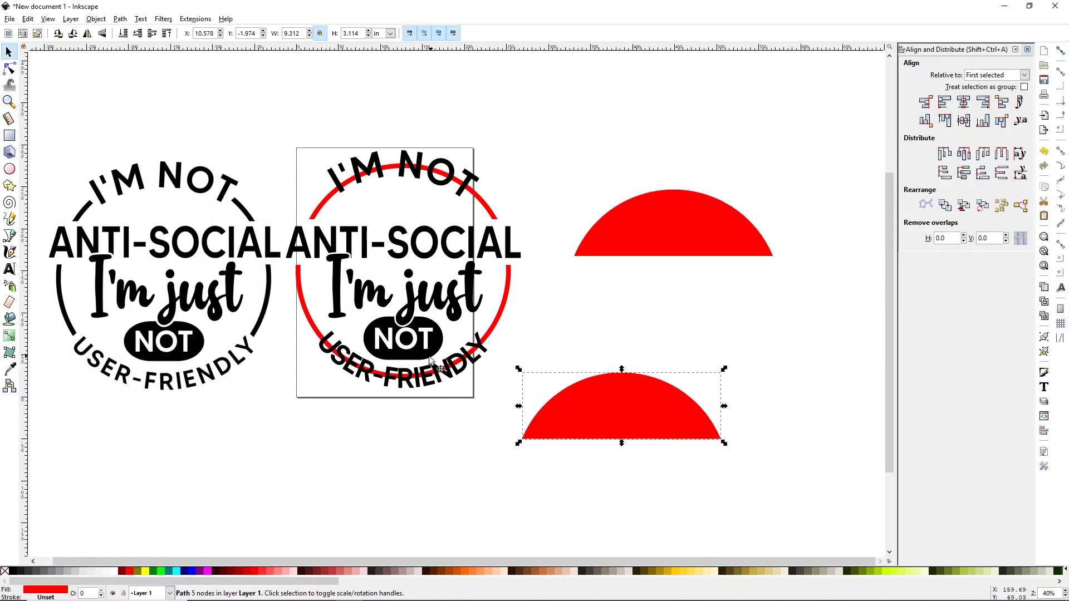
# - Position the upper red segment over the ring's top, fill it cyan, and send it to the bottom behind I'M NOT
pyautogui.moveTo(715, 232); pyautogui.dragTo(446, 164)
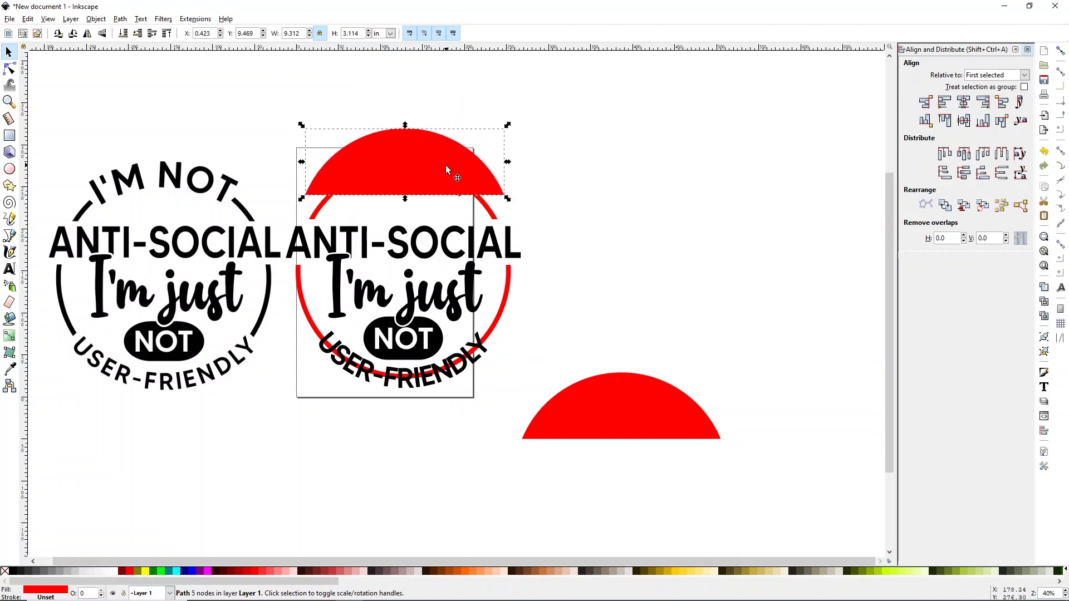
pyautogui.click(177, 571)
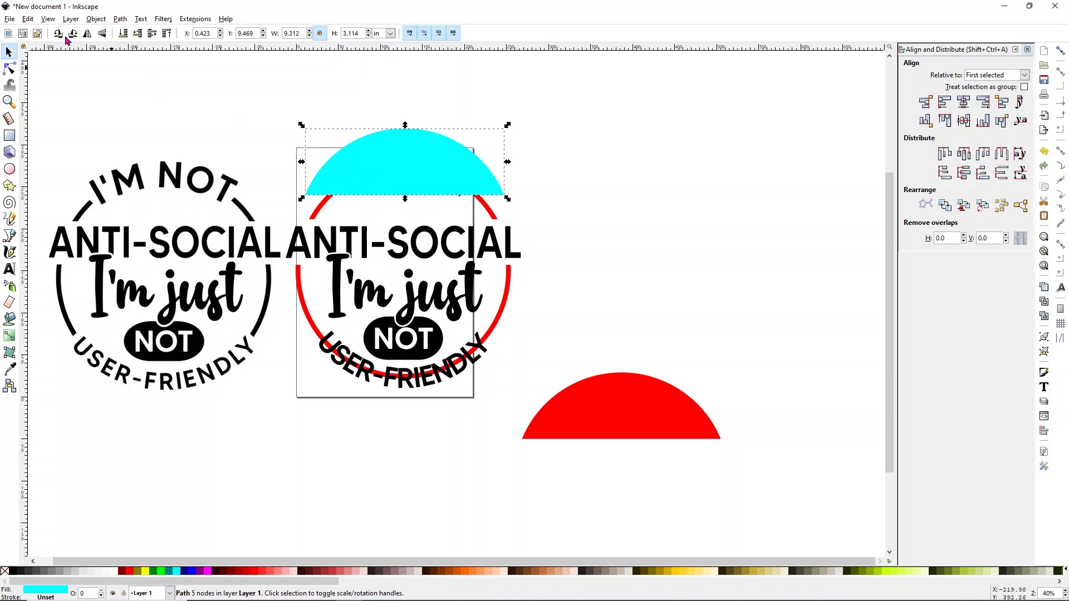
pyautogui.click(123, 34)
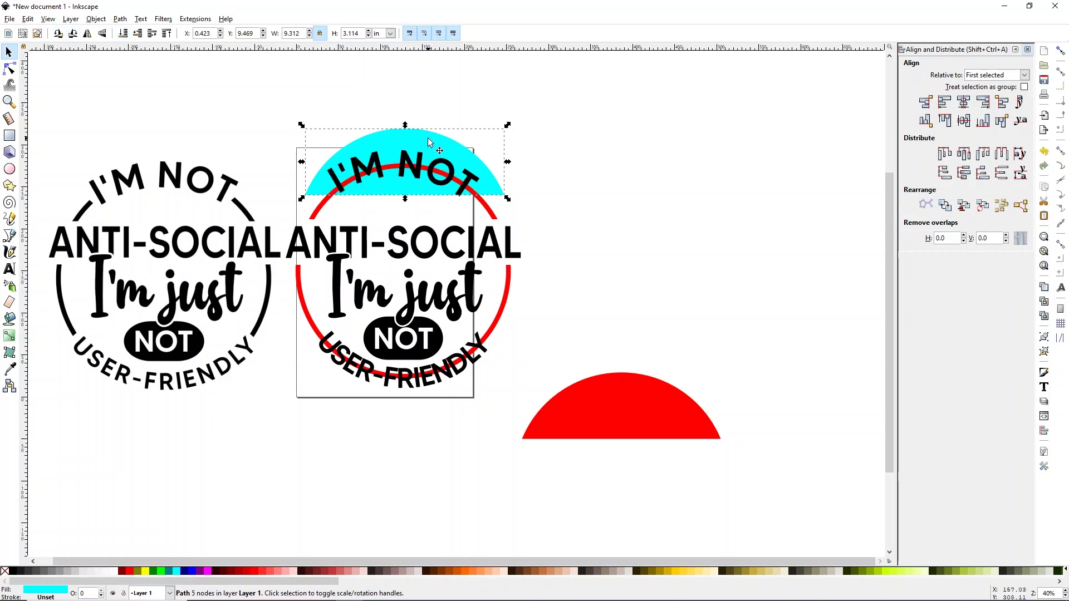
pyautogui.moveTo(429, 136); pyautogui.dragTo(426, 141)
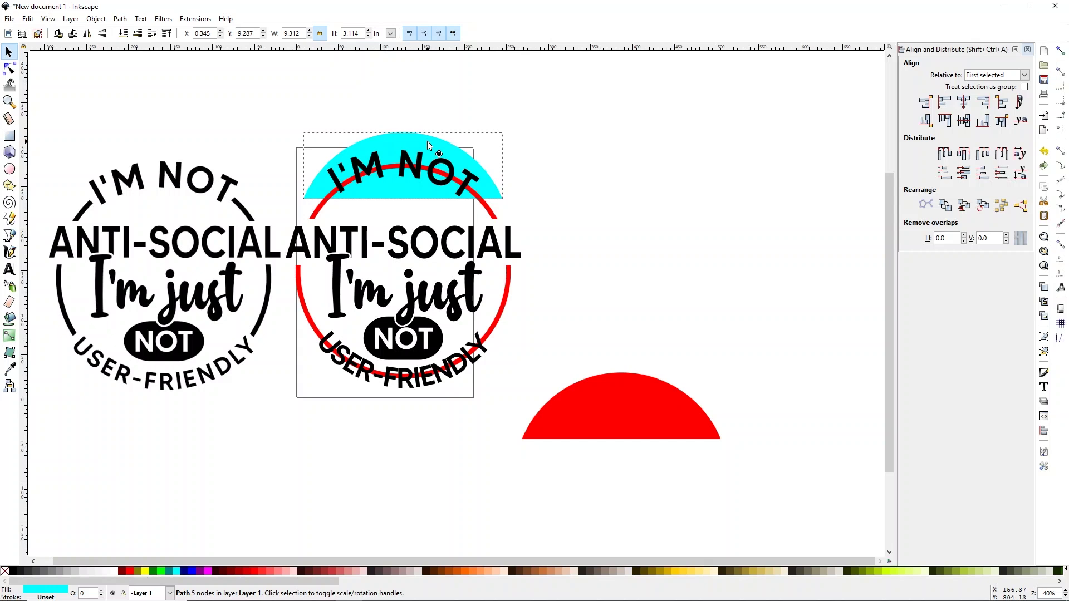
pyautogui.moveTo(427, 141)
pyautogui.mouseDown()
pyautogui.moveTo(431, 132)
pyautogui.moveTo(430, 141)
pyautogui.mouseUp()
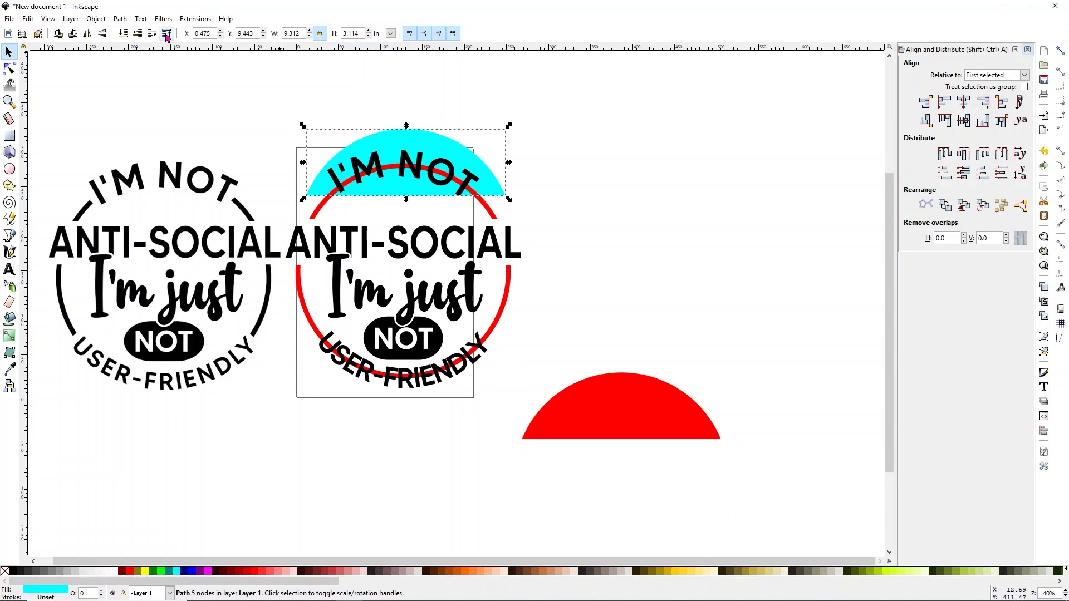
# - Raise the cyan segment at I'M NOT to the top and subtract it from the red ring with Difference
pyautogui.click(166, 34)
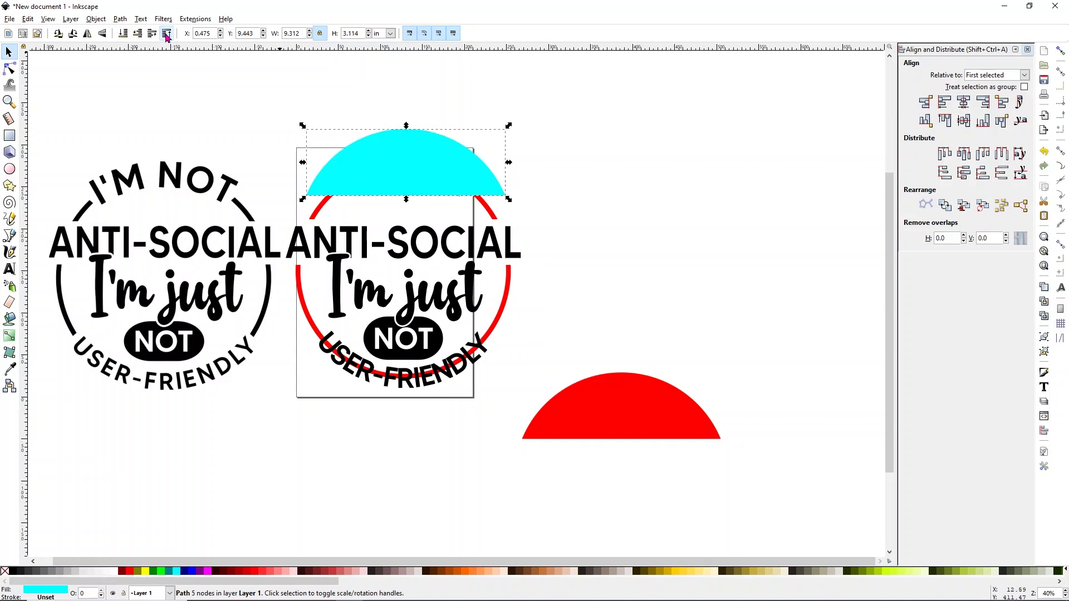
pyautogui.keyDown('shift'); pyautogui.click(511, 287); pyautogui.keyUp('shift')
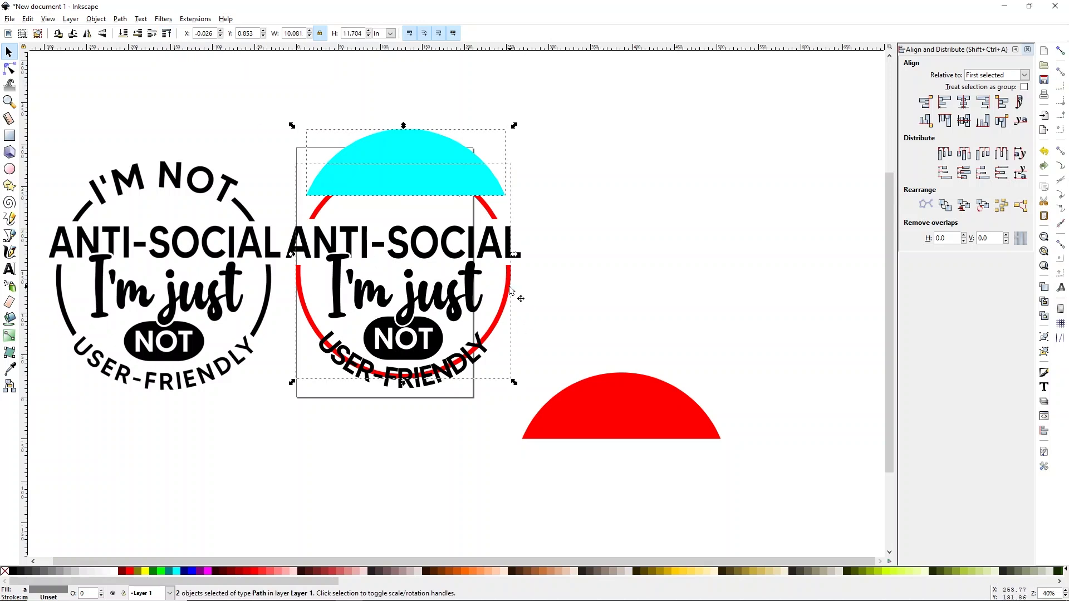
pyautogui.click(124, 21)
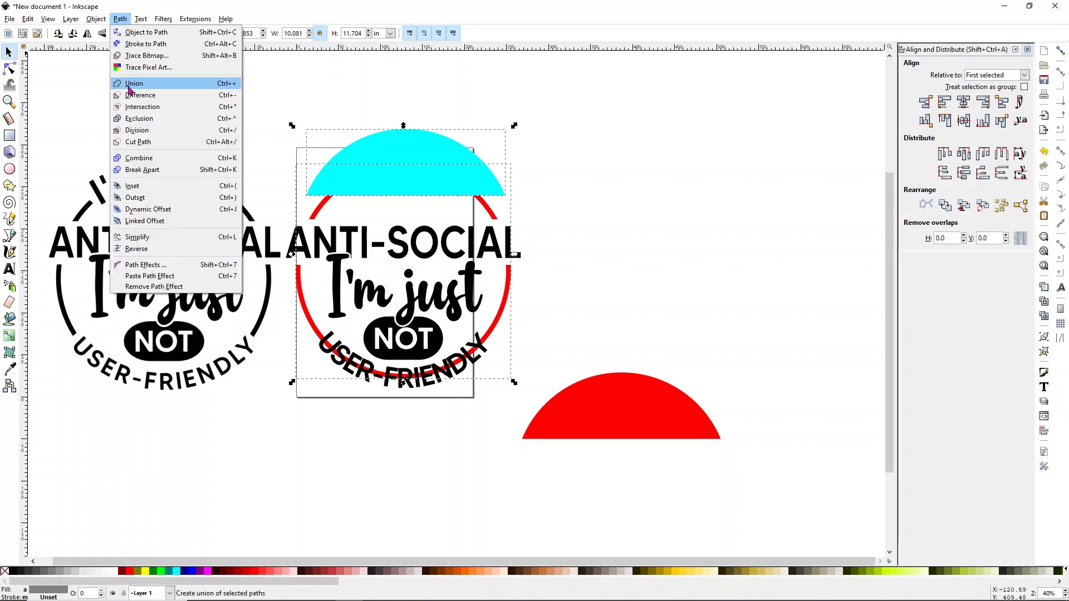
pyautogui.click(134, 92)
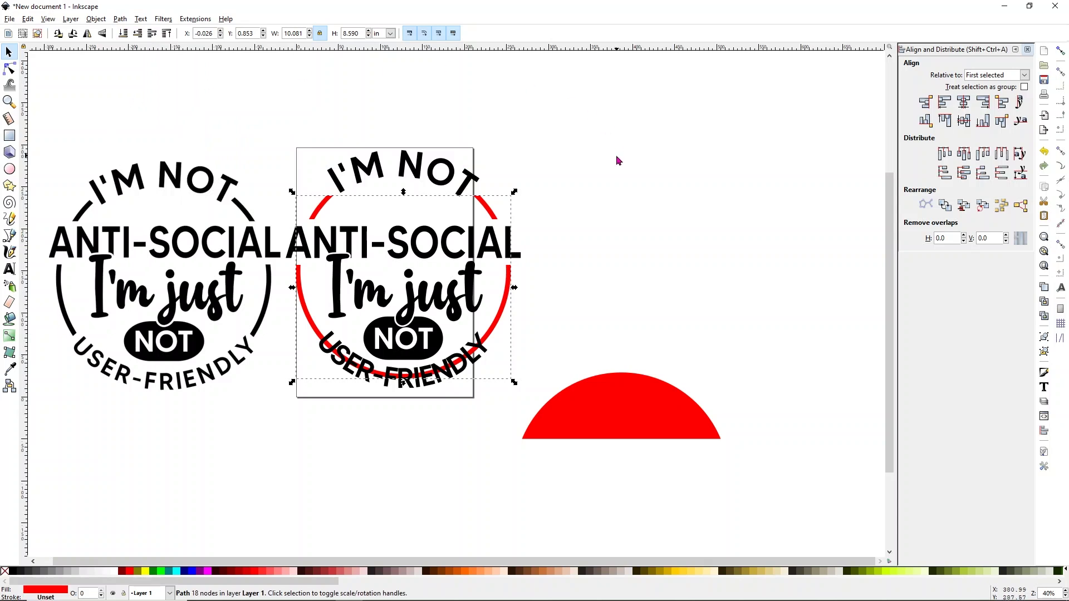
pyautogui.click(600, 184)
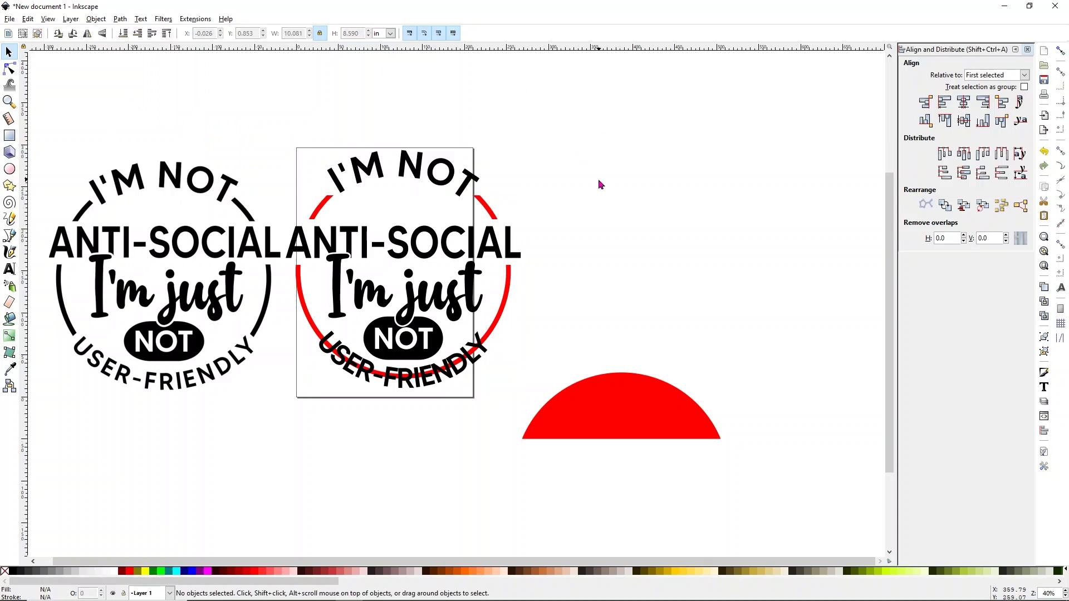
# - Flip the remaining red segment vertically and position it, filled cyan, at the bottom of the stacking order behind USER-FRIENDLY
pyautogui.click(618, 398)
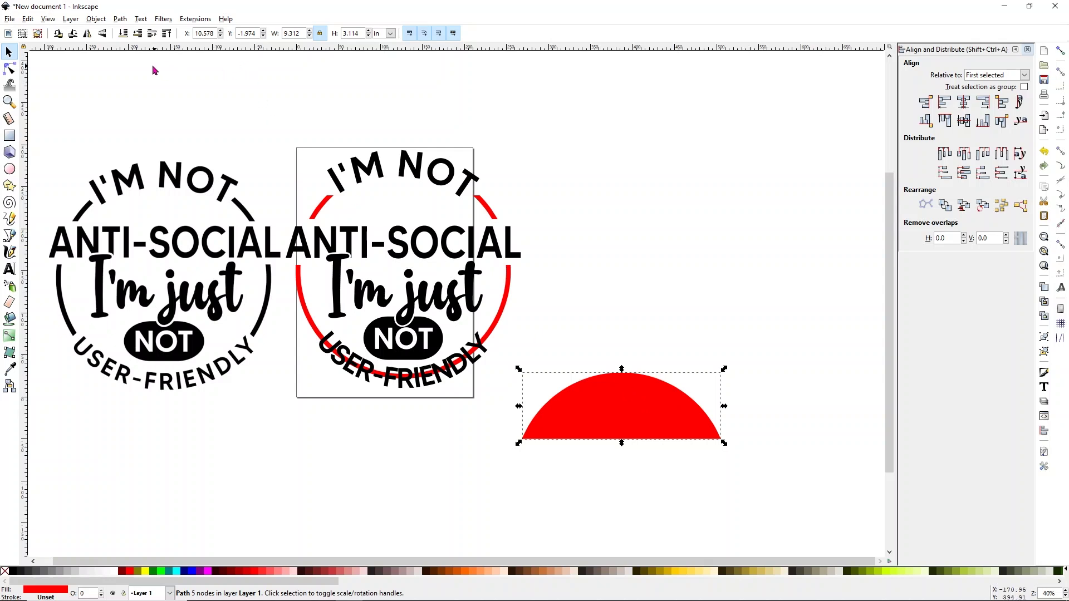
pyautogui.click(101, 34)
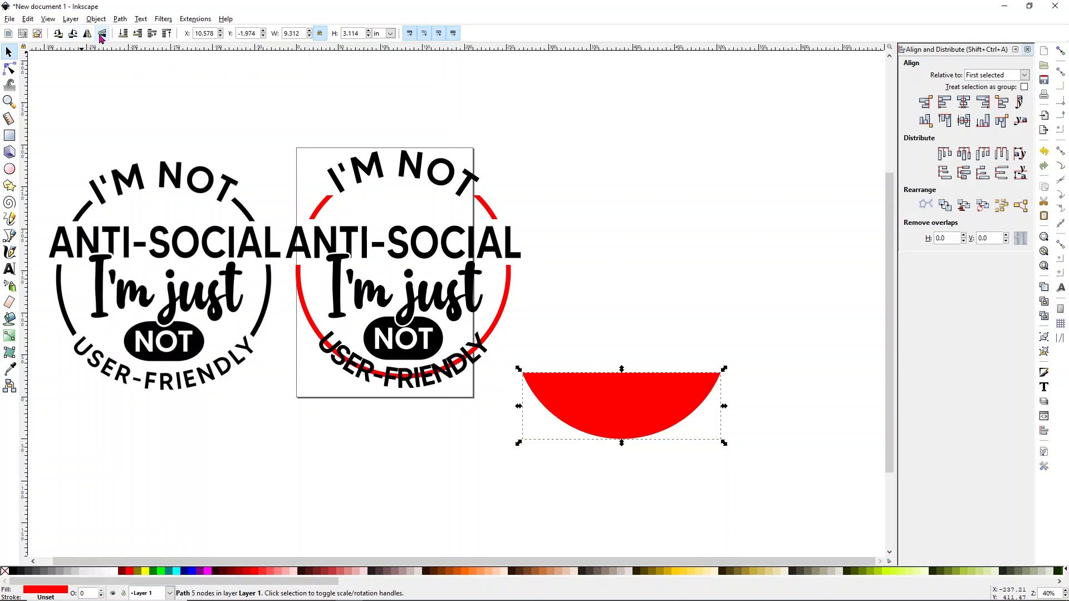
pyautogui.moveTo(631, 419); pyautogui.dragTo(418, 375)
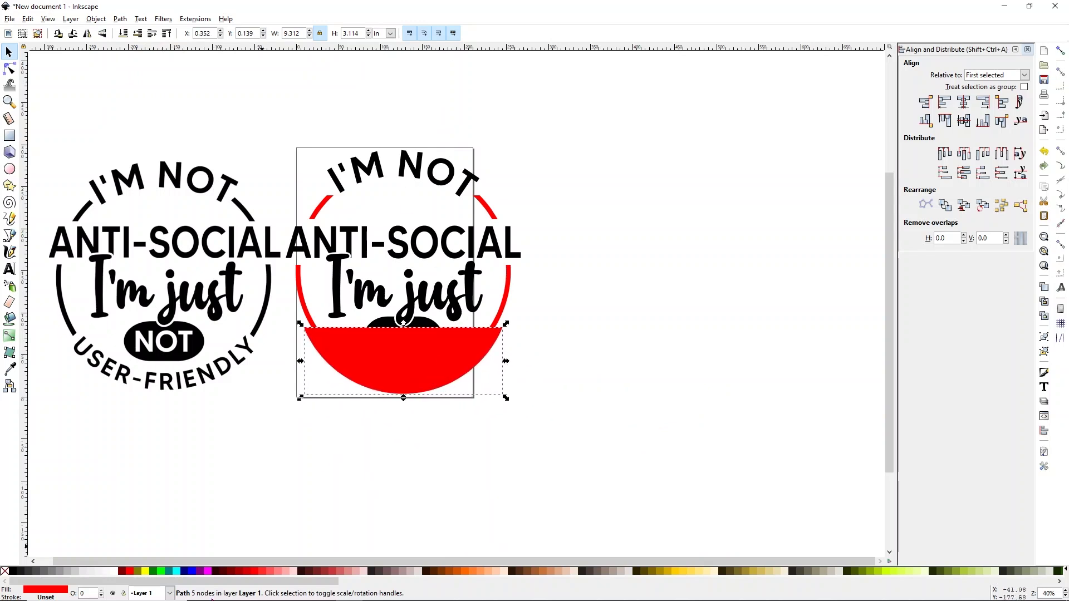
pyautogui.click(179, 571)
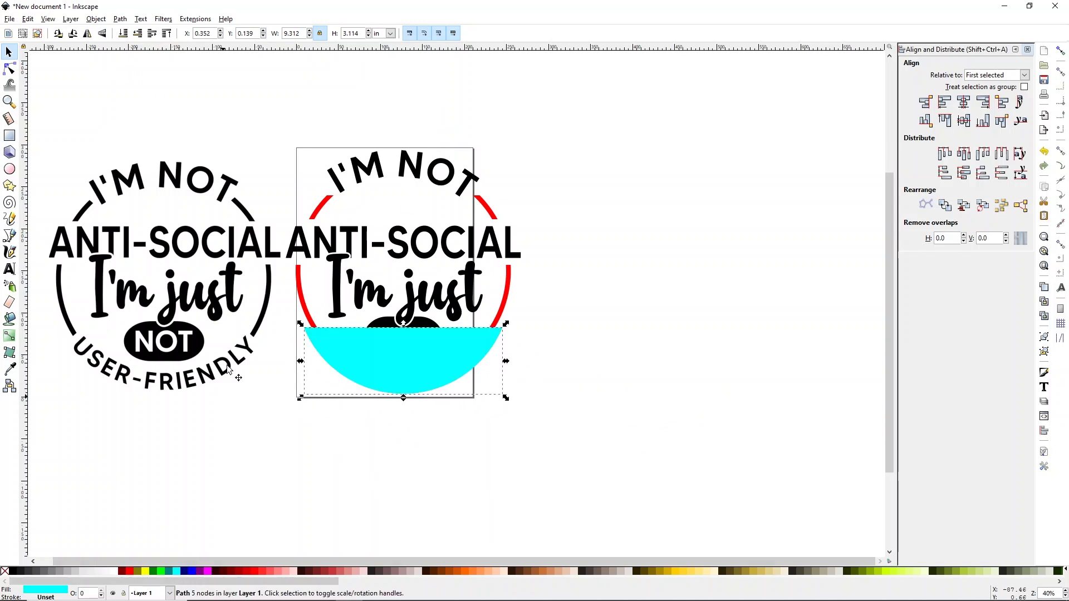
pyautogui.click(123, 34)
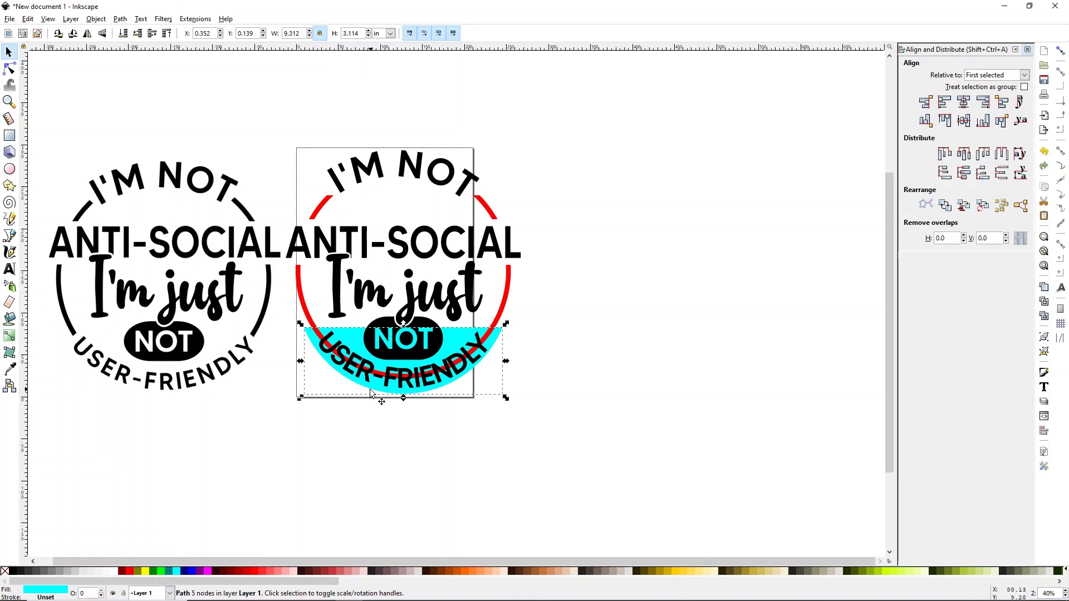
# - Raise the cyan segment at USER-FRIENDLY to the top and subtract it from the red ring with Difference
pyautogui.click(166, 34)
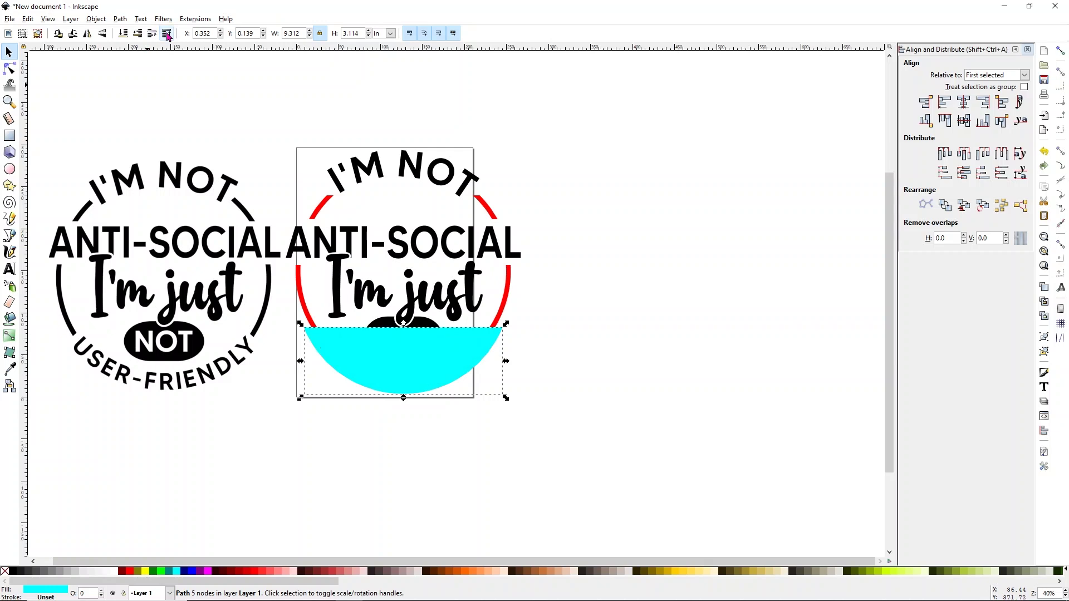
pyautogui.keyDown('shift'); pyautogui.click(504, 303); pyautogui.keyUp('shift')
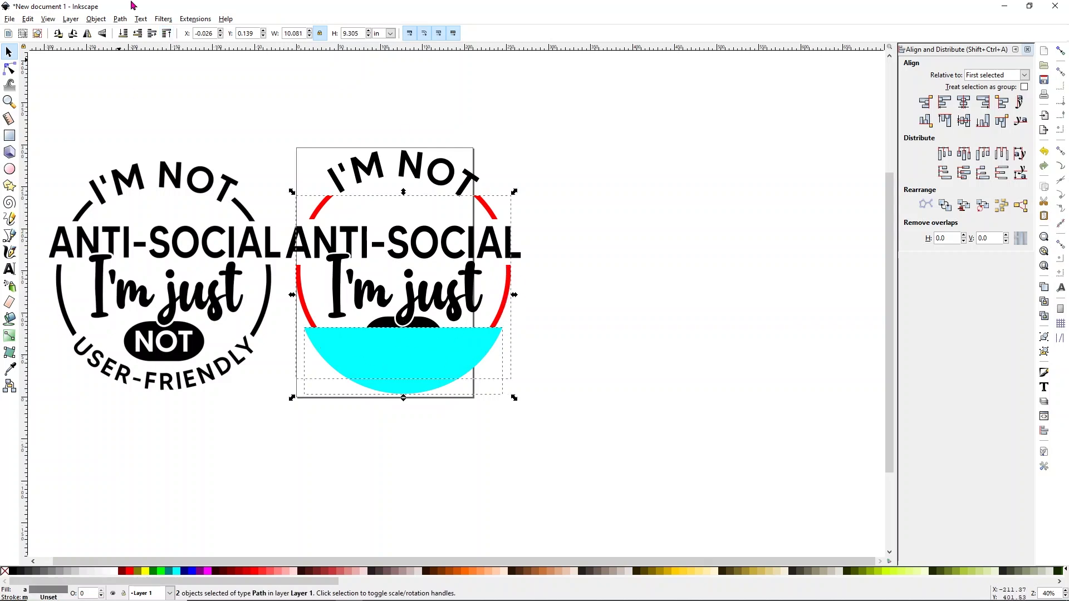
pyautogui.click(120, 19)
pyautogui.click(132, 95)
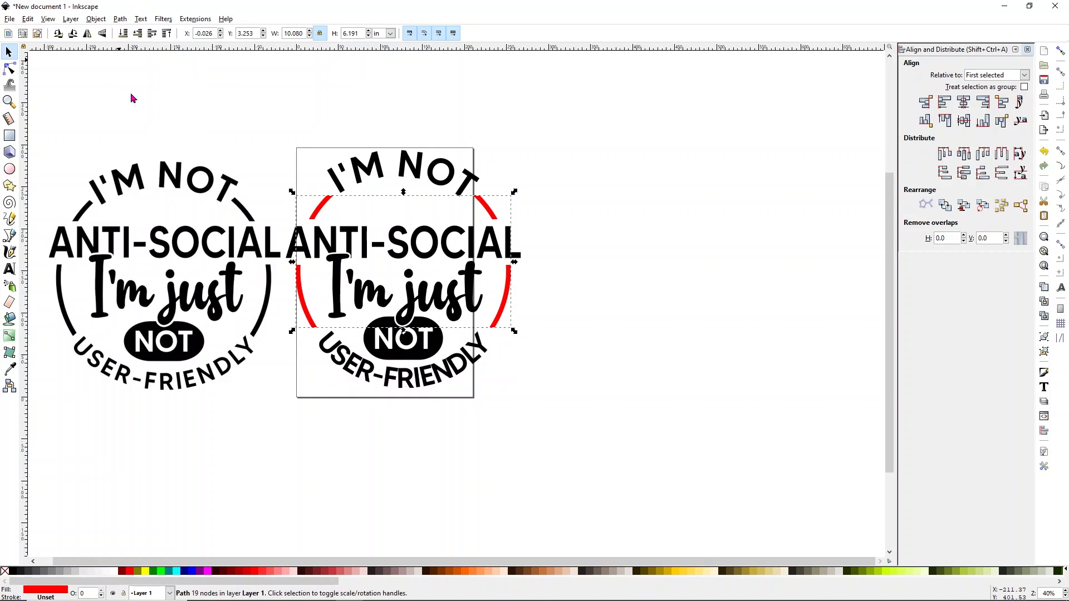
pyautogui.click(650, 266)
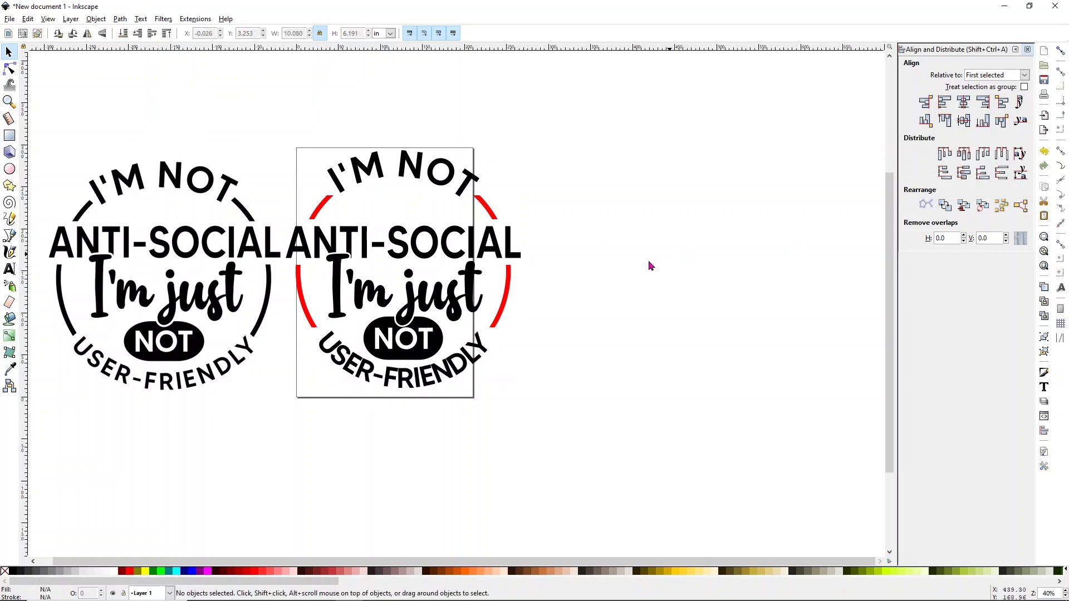
# - Fill the remaining red ring arcs with black
pyautogui.click(509, 320)
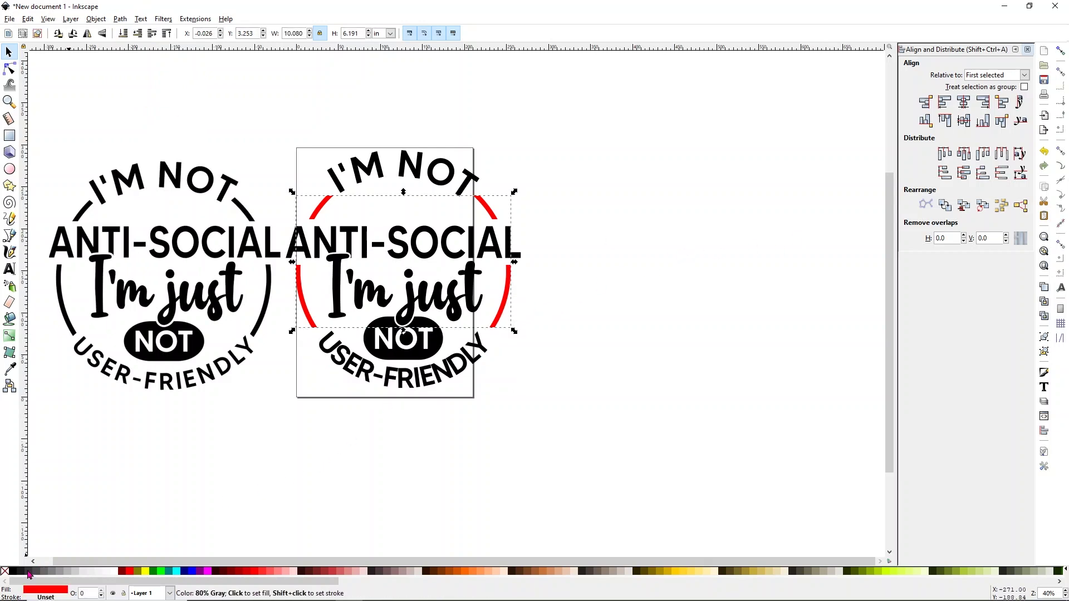
pyautogui.click(13, 571)
pyautogui.click(566, 385)
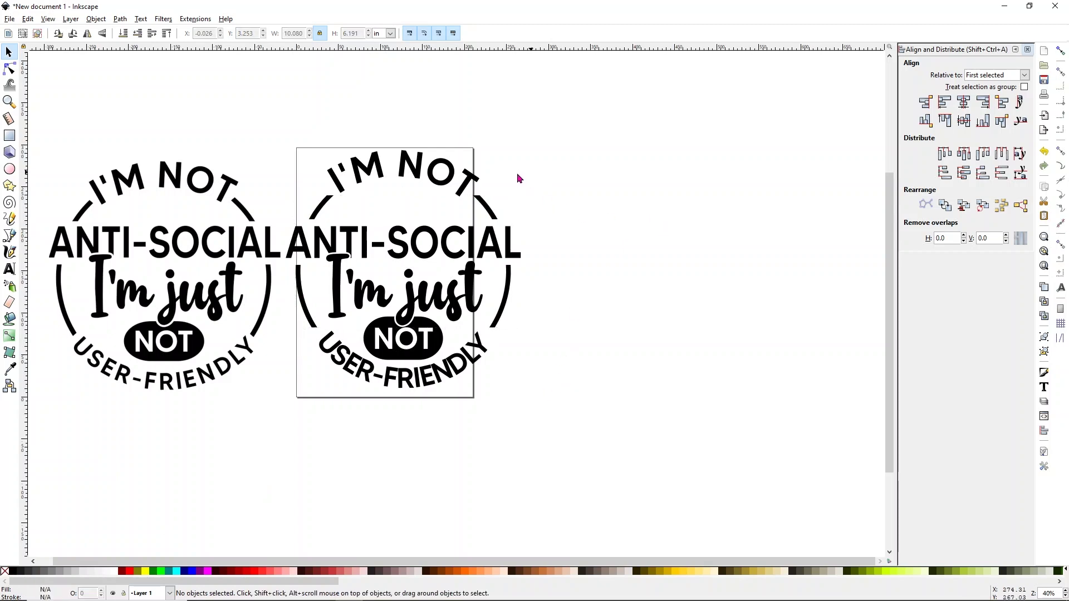
# - Nudge the curved I'M NOT text into place between the upper arcs and resize it to about 7.15 by 2.10 in
pyautogui.click(434, 179)
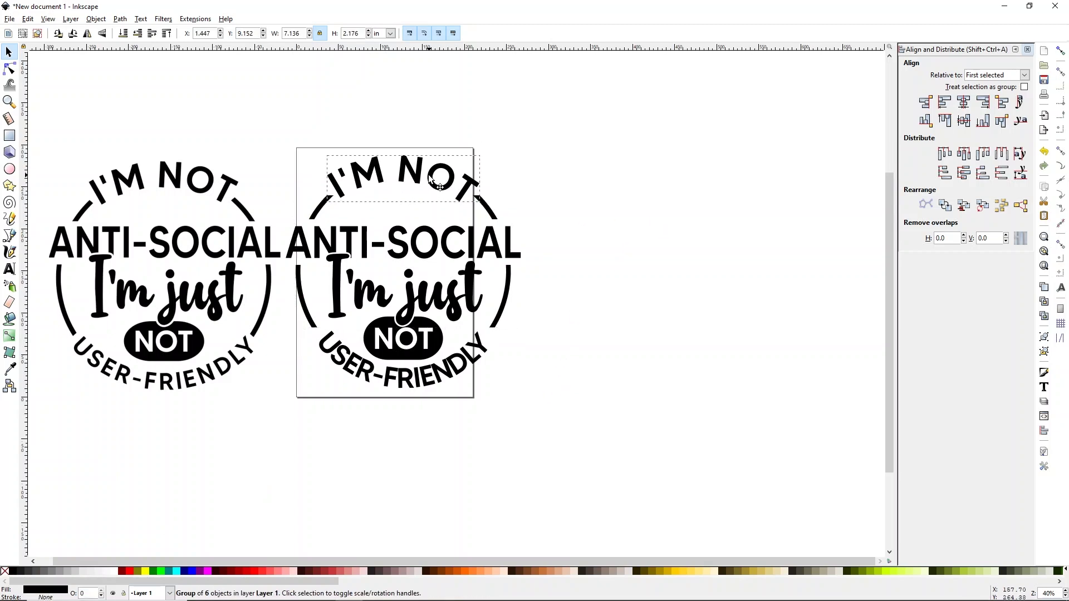
pyautogui.moveTo(432, 177); pyautogui.dragTo(432, 176)
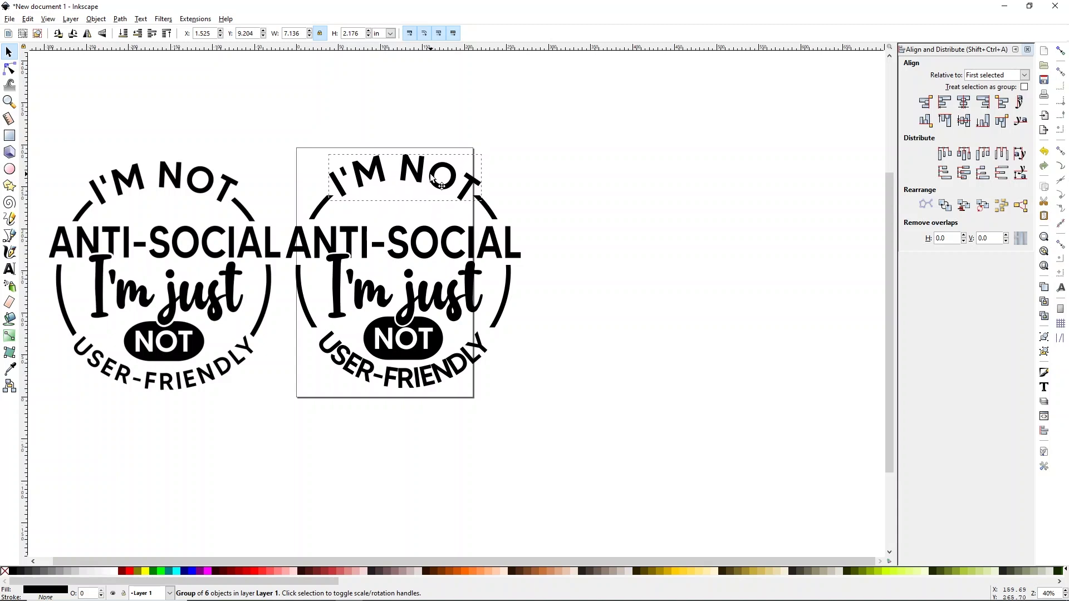
pyautogui.click(441, 178)
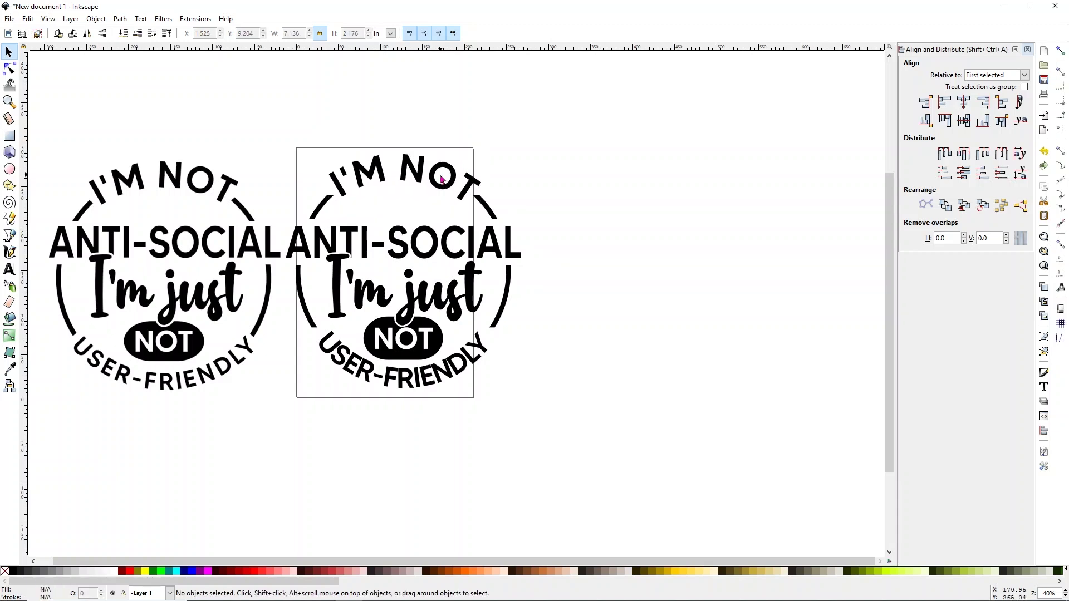
pyautogui.click(440, 179)
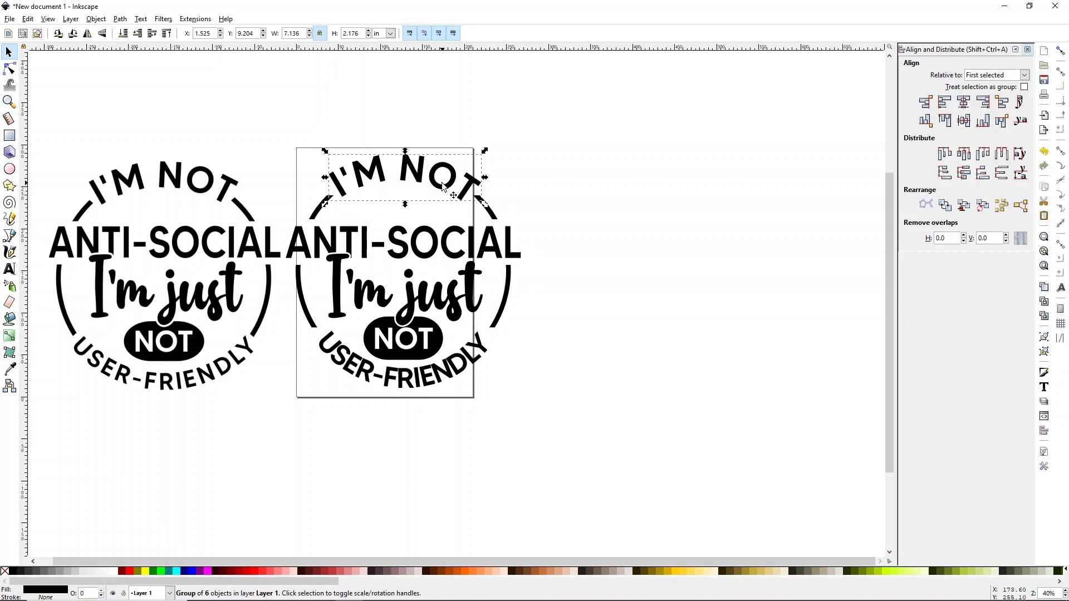
pyautogui.moveTo(485, 156); pyautogui.dragTo(489, 156)
pyautogui.click(525, 181)
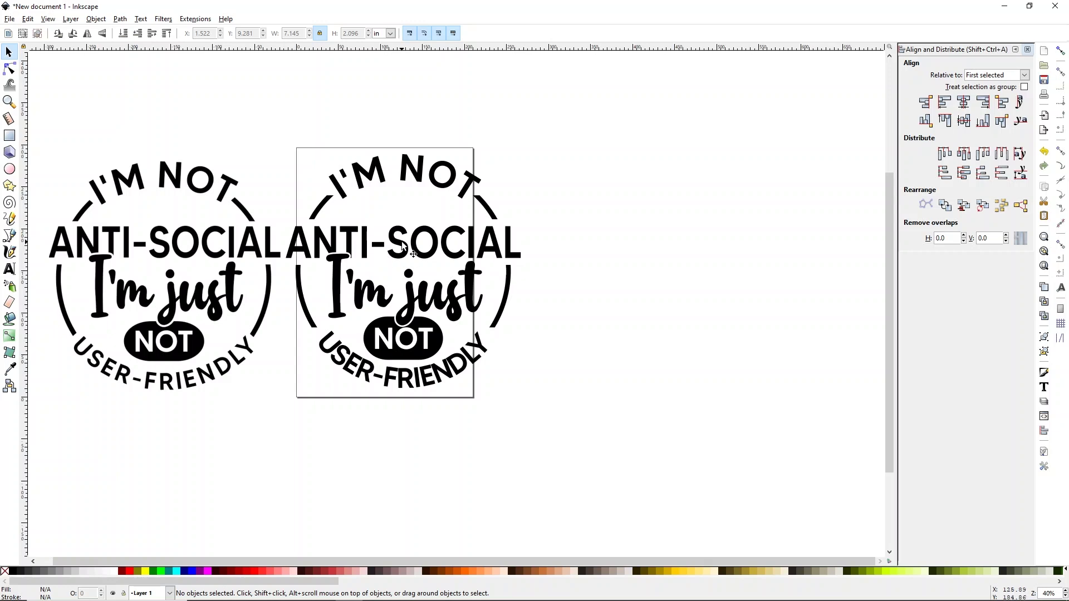
# - Delete the original reference design beside the page
pyautogui.click(187, 249)
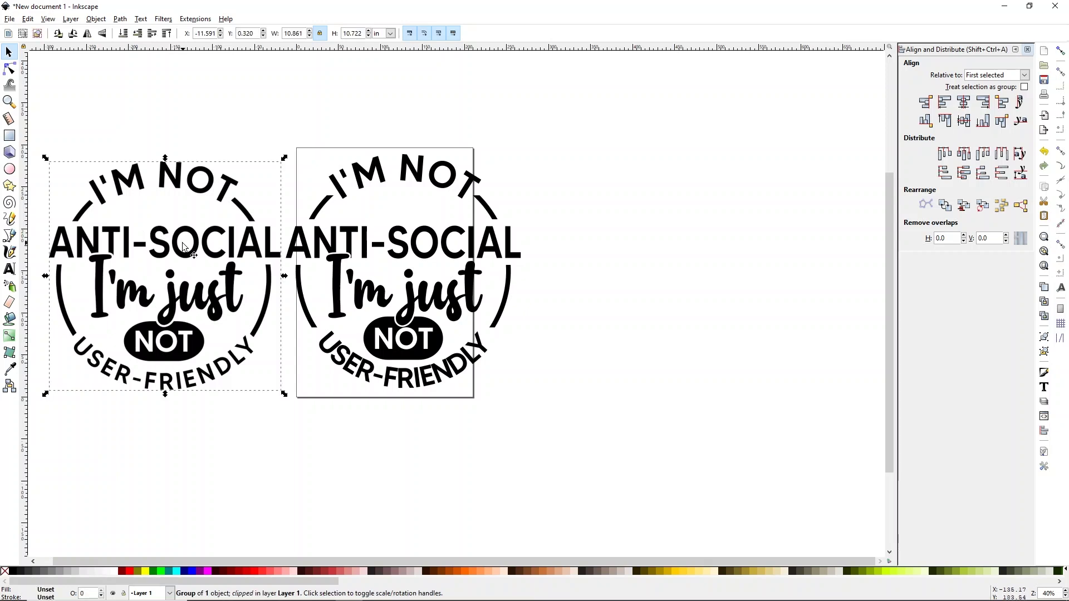
pyautogui.press('Delete')
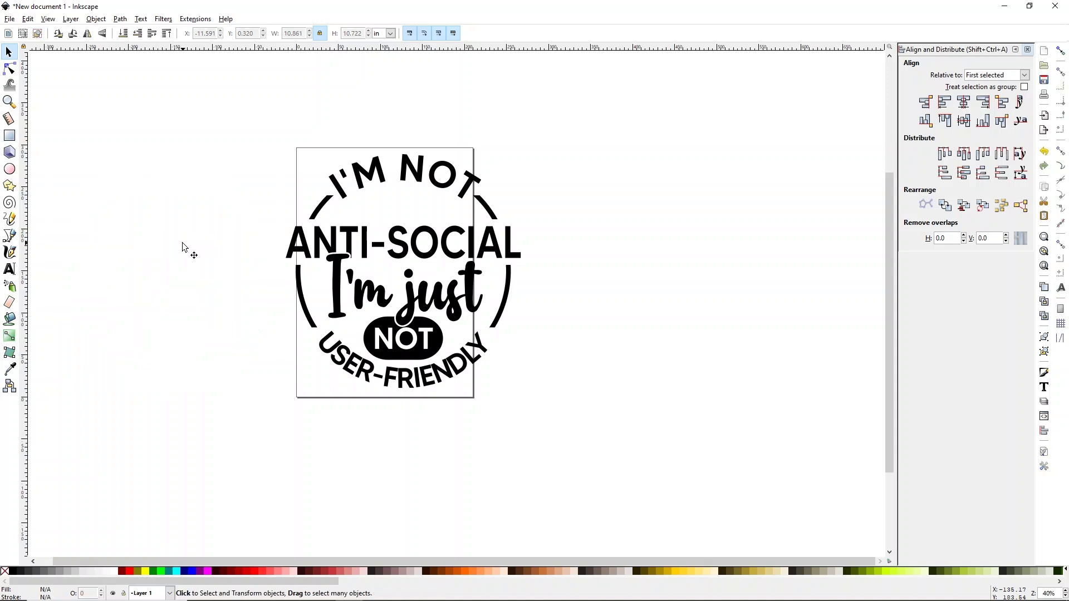
# - Scale the whole recreated design to about 7.72 by 7.69 in and position it centrally within the page
pyautogui.moveTo(226, 109); pyautogui.dragTo(550, 442)
pyautogui.moveTo(523, 392); pyautogui.dragTo(452, 332)
pyautogui.moveTo(443, 289); pyautogui.dragTo(461, 318)
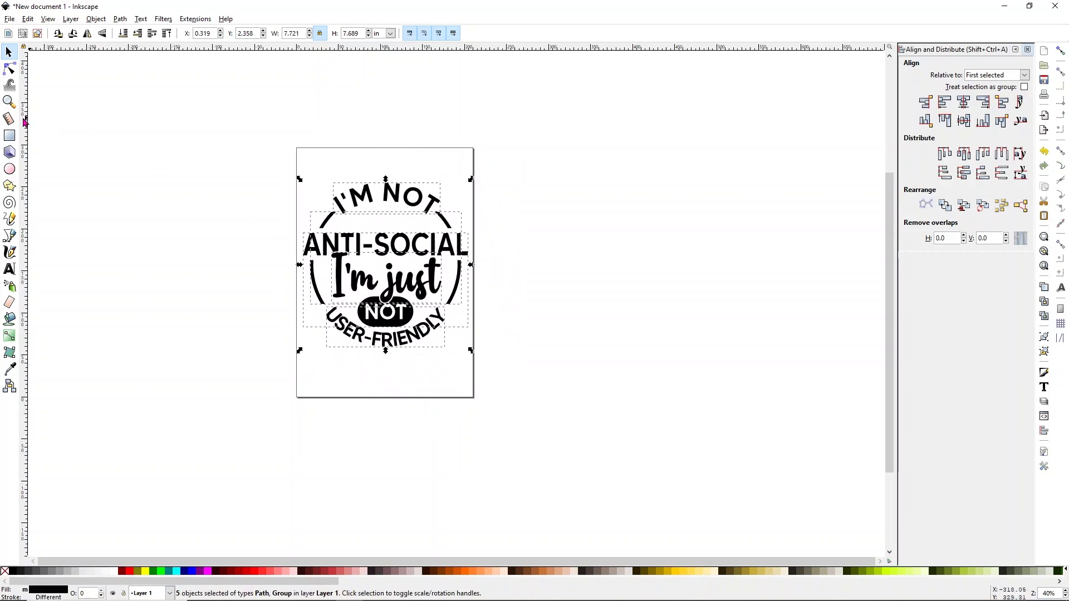
# - Set the document page to a custom size of 10 by 10 in
pyautogui.click(11, 20)
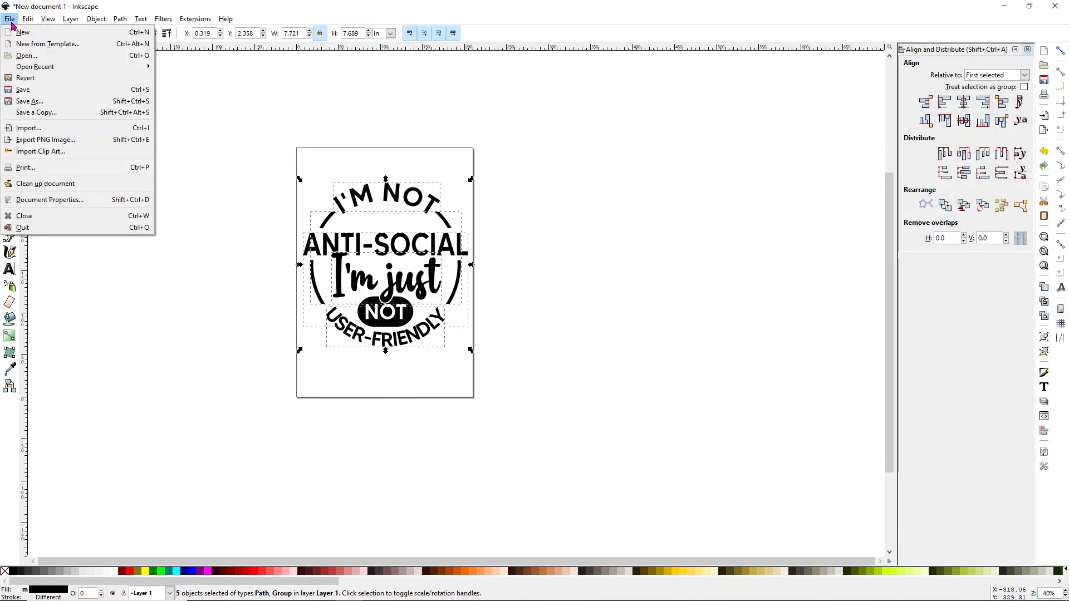
pyautogui.click(31, 202)
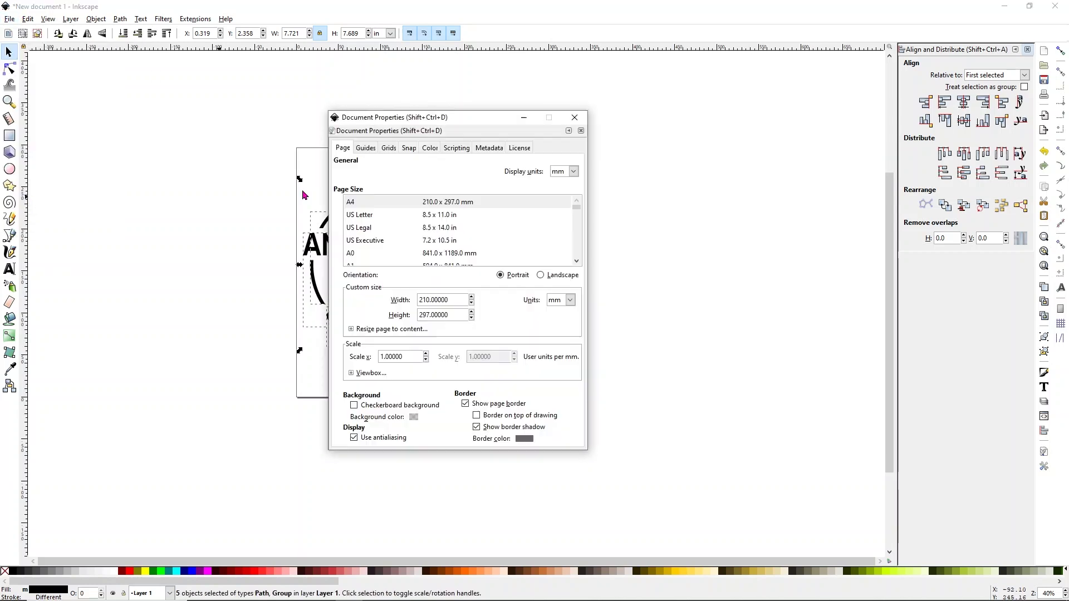
pyautogui.moveTo(493, 120); pyautogui.dragTo(648, 110)
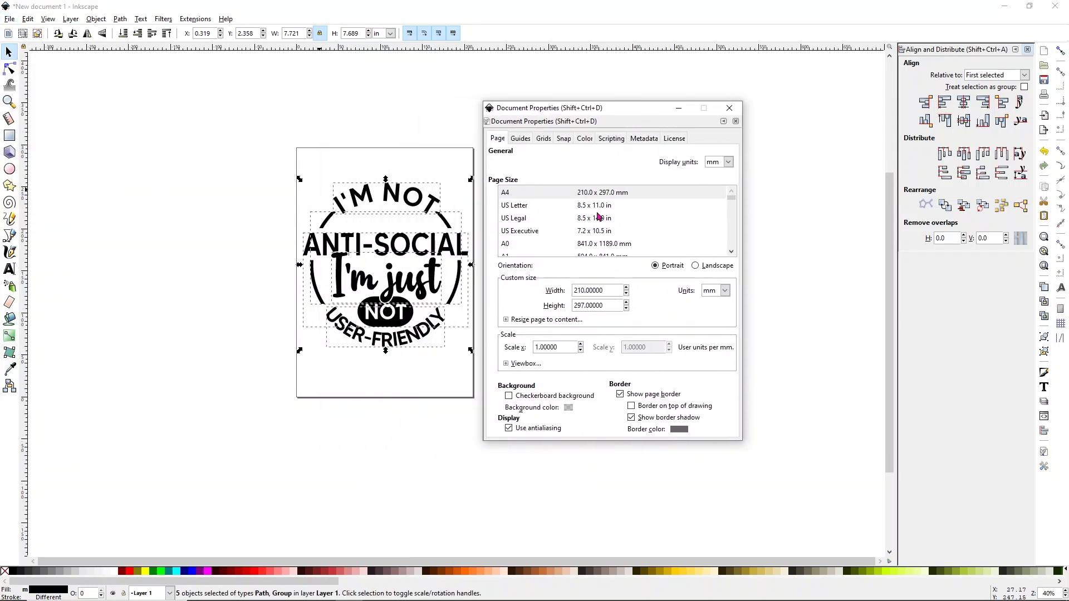
pyautogui.scroll(-1, 601, 220)
pyautogui.scroll(-4, 601, 220)
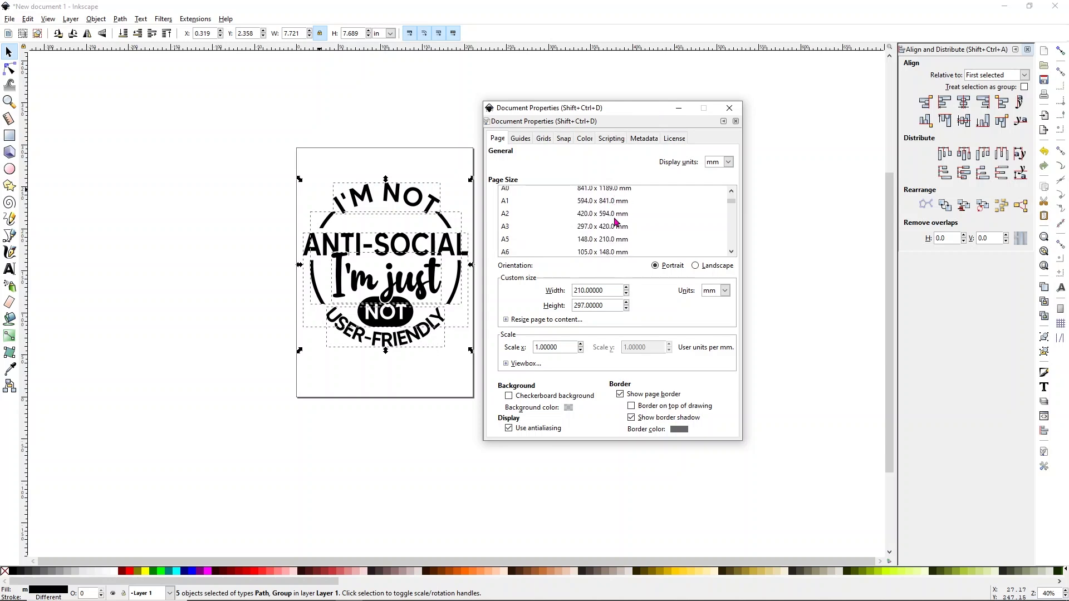
pyautogui.scroll(-4, 615, 222)
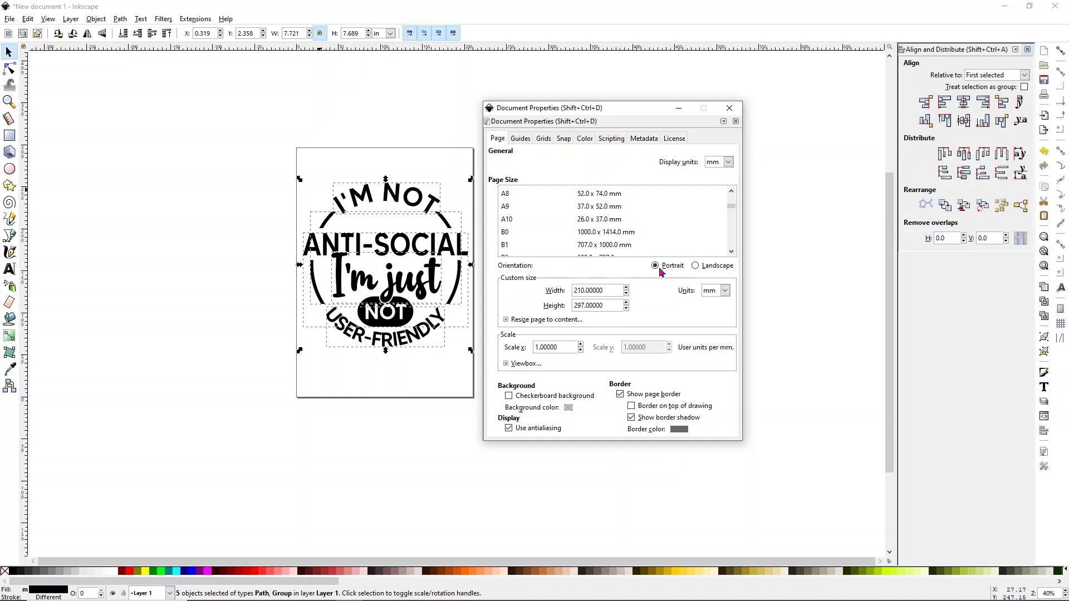
pyautogui.click(725, 290)
pyautogui.click(717, 344)
pyautogui.moveTo(611, 290); pyautogui.dragTo(549, 290)
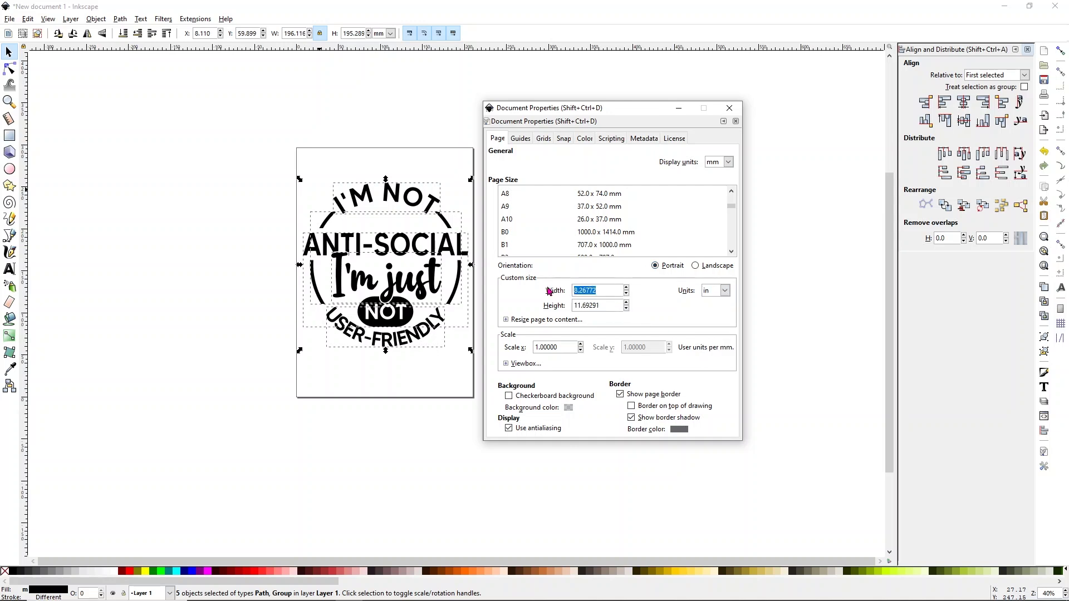
pyautogui.write('10')
pyautogui.press('Return')
pyautogui.moveTo(613, 308); pyautogui.dragTo(532, 306)
pyautogui.write('10')
pyautogui.press('Return')
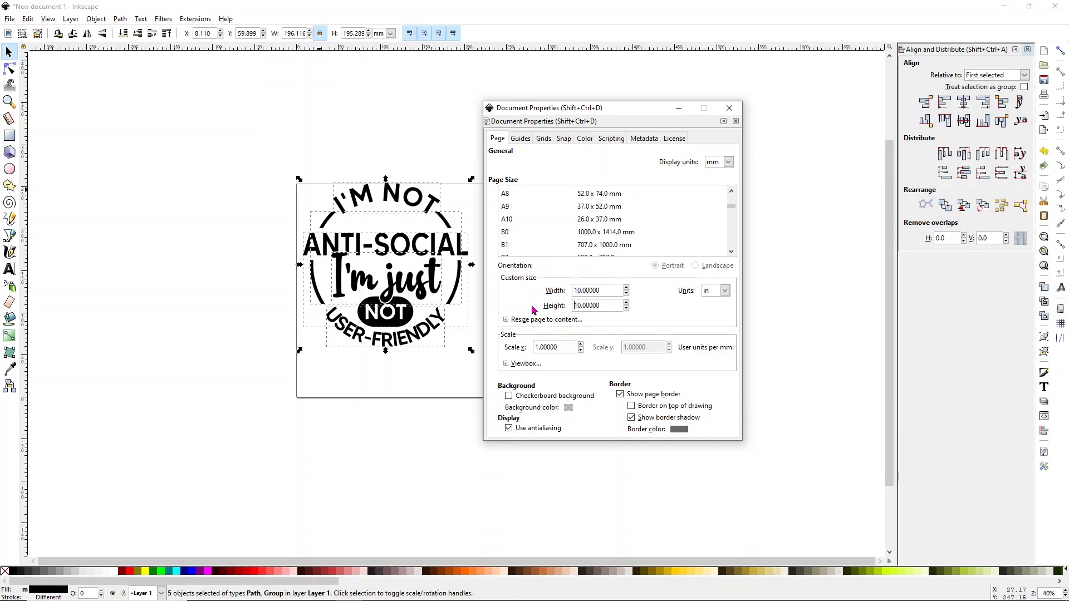
pyautogui.click(729, 111)
# - Enlarge the whole design to about 238 by 237 mm and position it within the square page
pyautogui.moveTo(472, 350); pyautogui.dragTo(504, 389)
pyautogui.moveTo(443, 320); pyautogui.dragTo(441, 320)
pyautogui.click(571, 277)
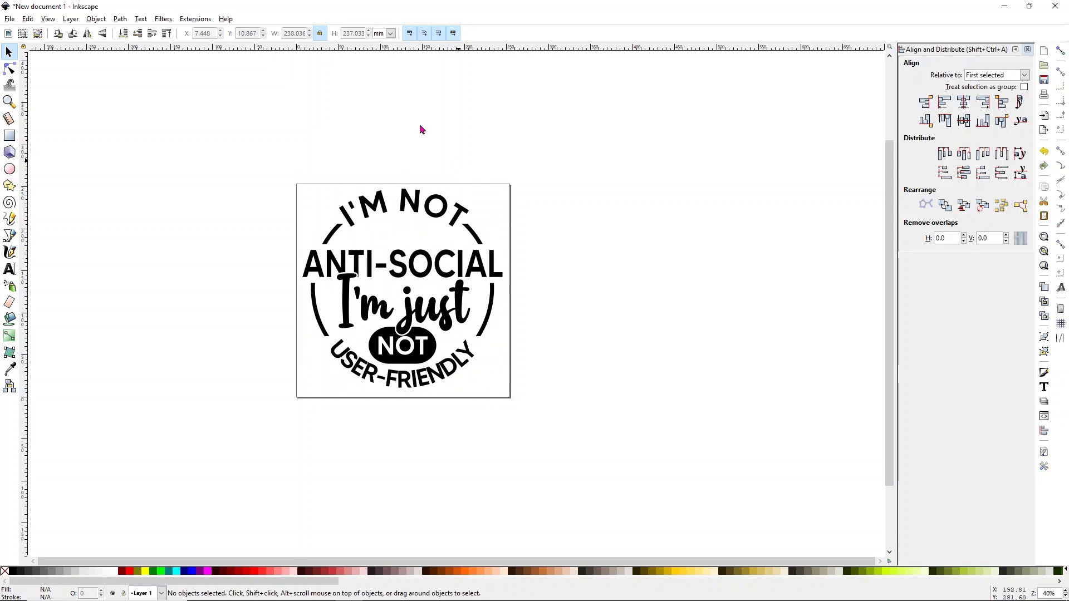
# - Group all objects of the design into one group
pyautogui.moveTo(229, 133); pyautogui.dragTo(557, 421)
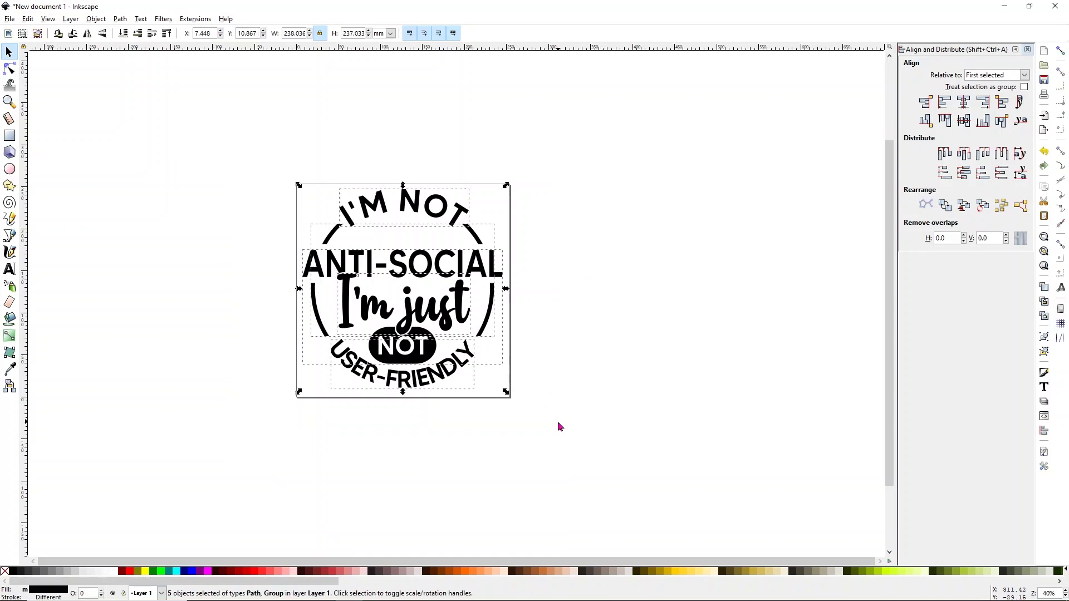
pyautogui.click(95, 19)
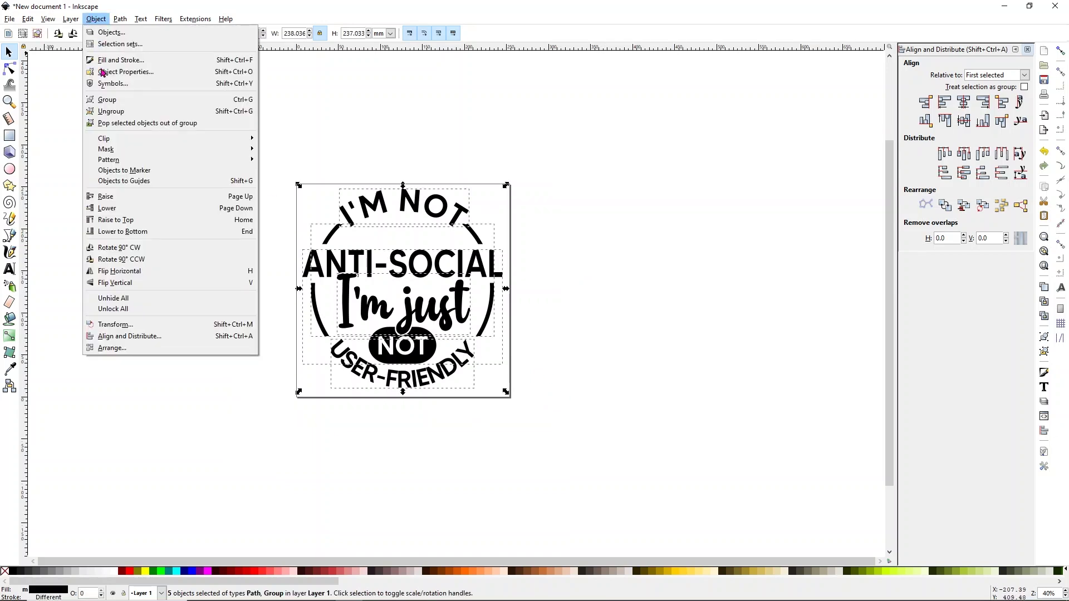
pyautogui.click(106, 99)
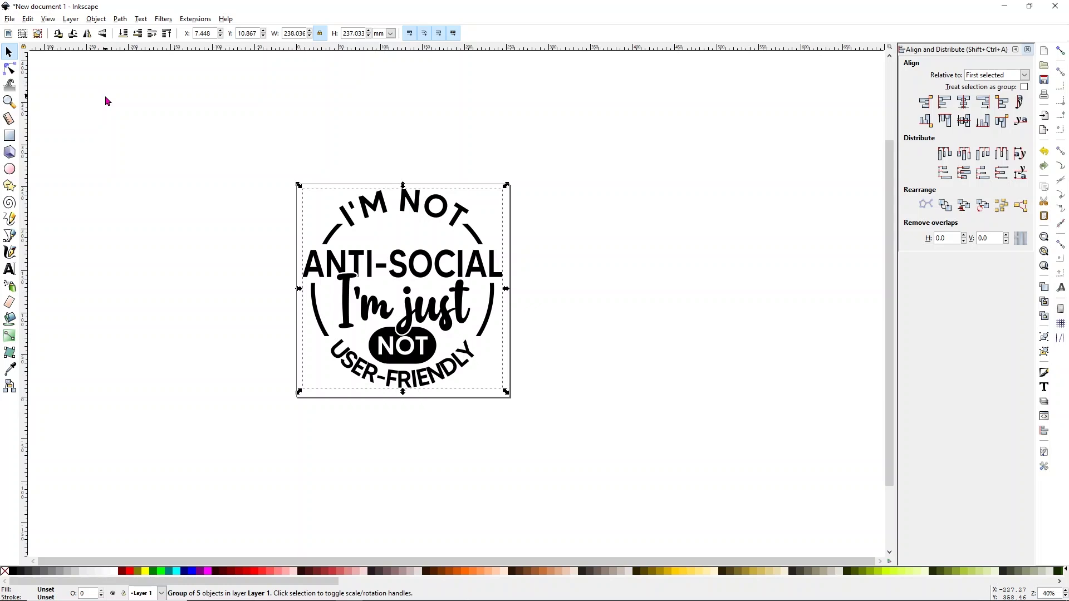
# - Save the document as an Inkscape SVG named "Anti social 1" in the Anti Social folder
pyautogui.click(10, 19)
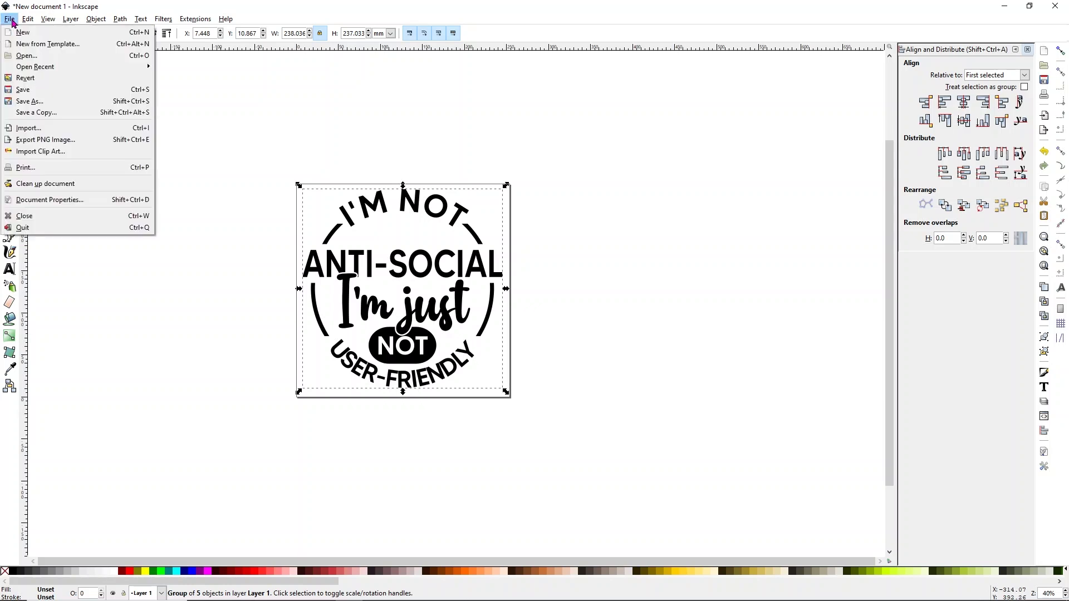
pyautogui.click(27, 102)
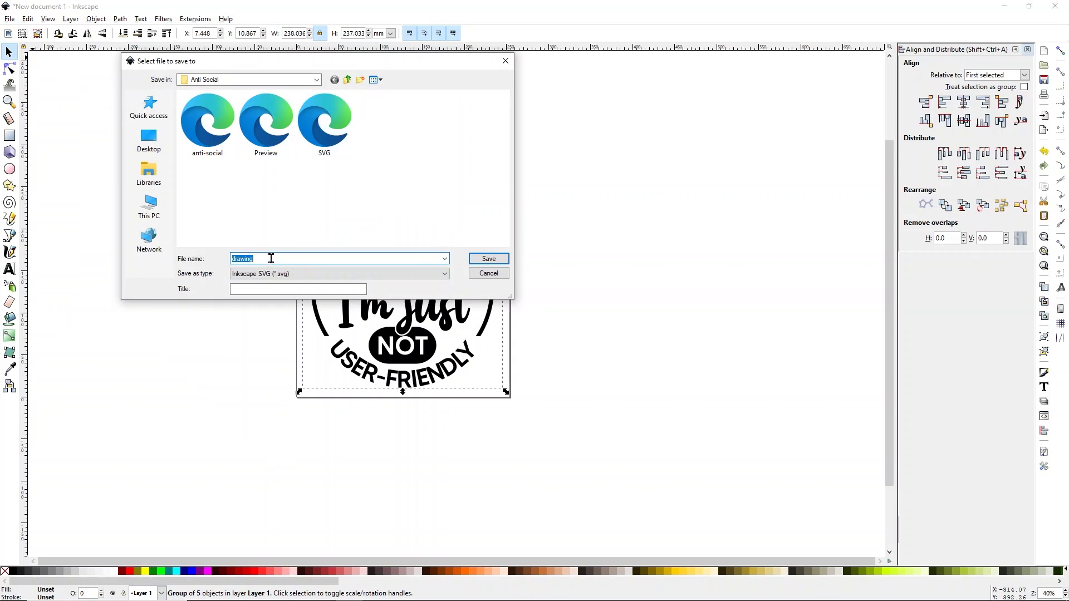
pyautogui.write('Anti')
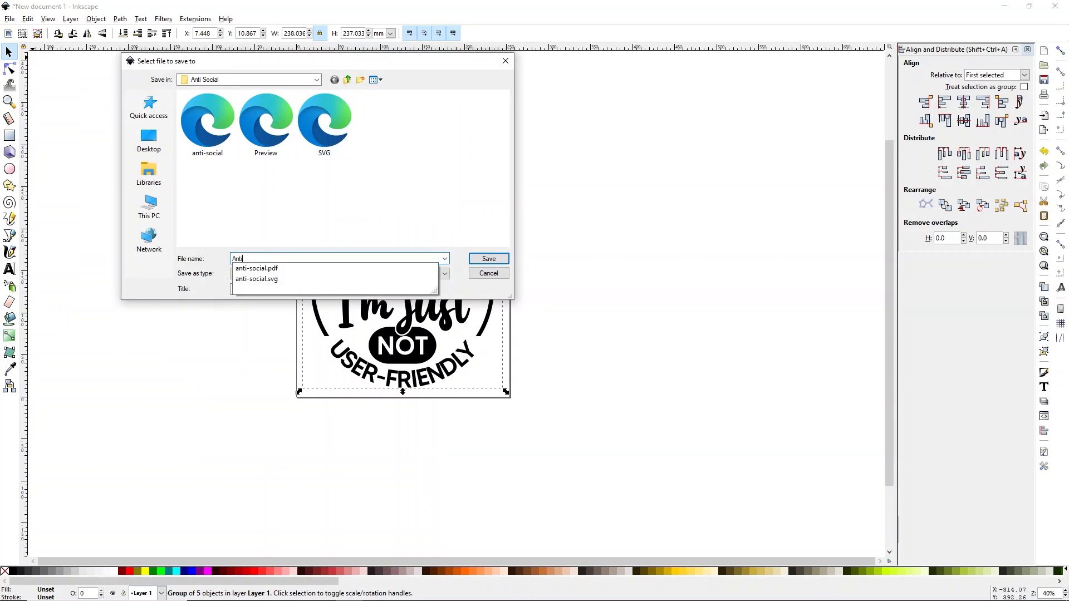
pyautogui.write(' scoail')
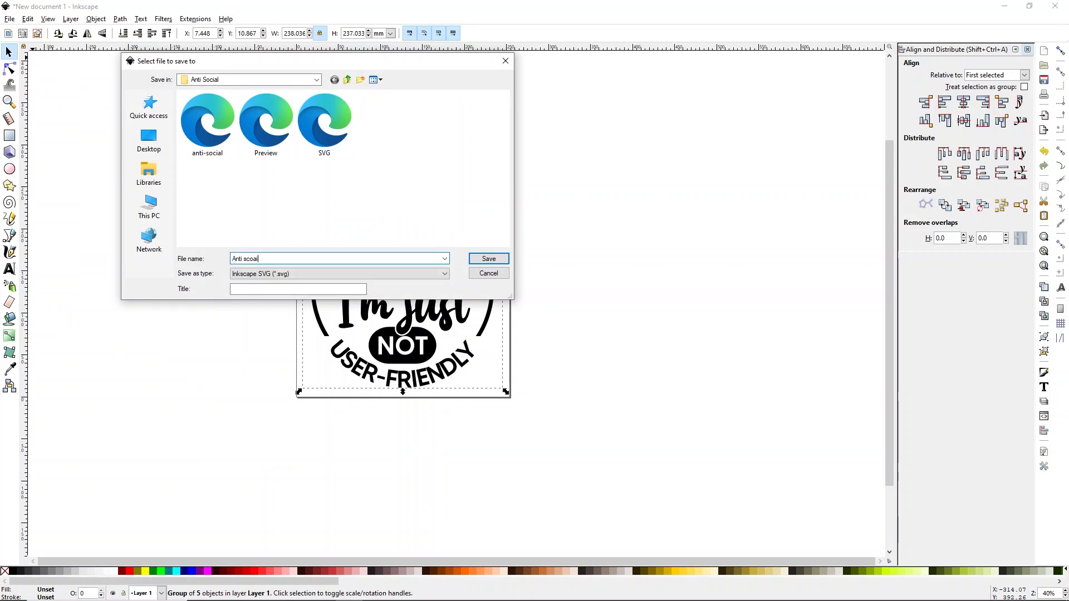
pyautogui.press('BackSpace')
pyautogui.press('BackSpace')
pyautogui.press('BackSpace')
pyautogui.press('BackSpace')
pyautogui.press('BackSpace')
pyautogui.write('ocial 1')
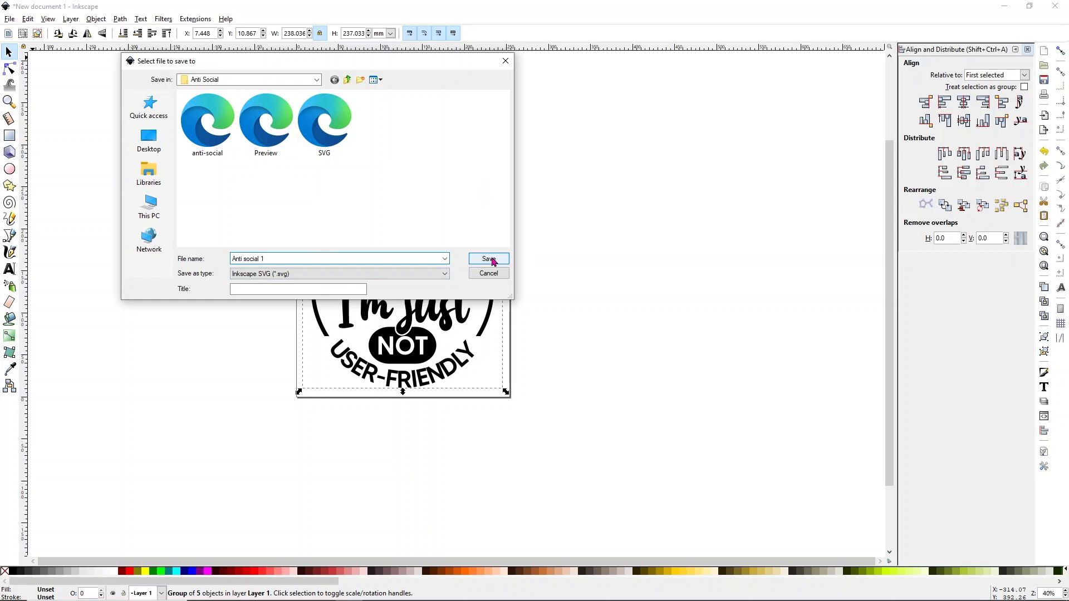
pyautogui.click(488, 259)
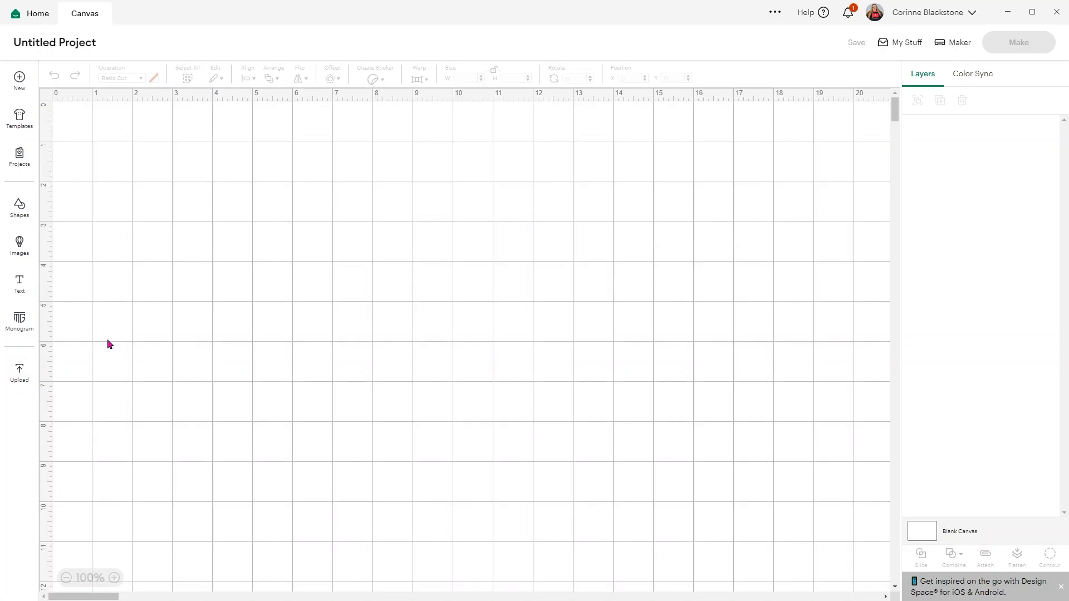
# - In Cricut Design Space, upload the "Anti social 1" image and add it to the canvas
pyautogui.click(21, 371)
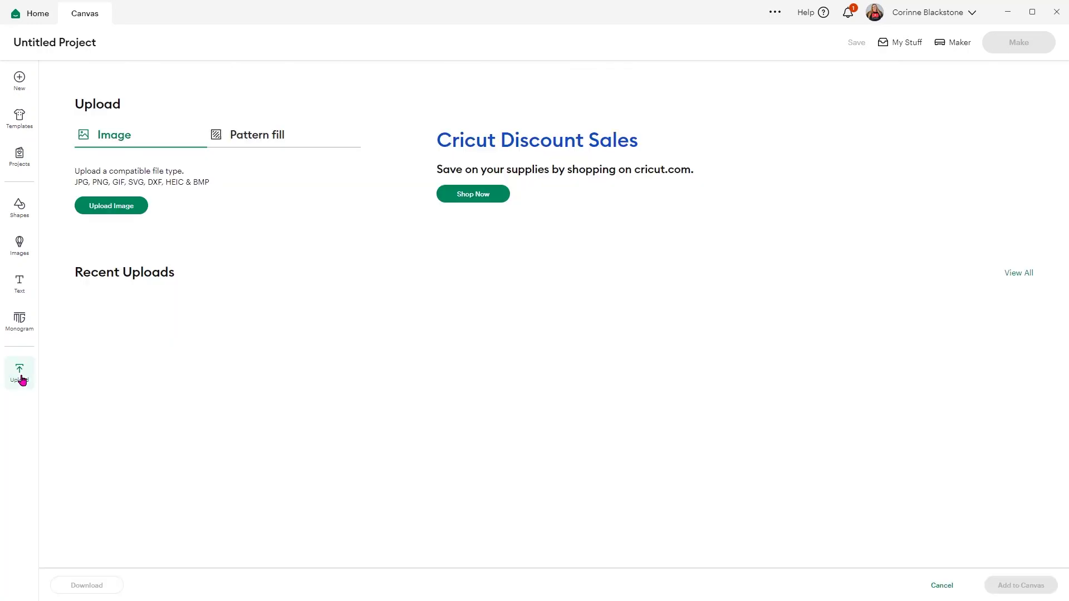
pyautogui.click(107, 209)
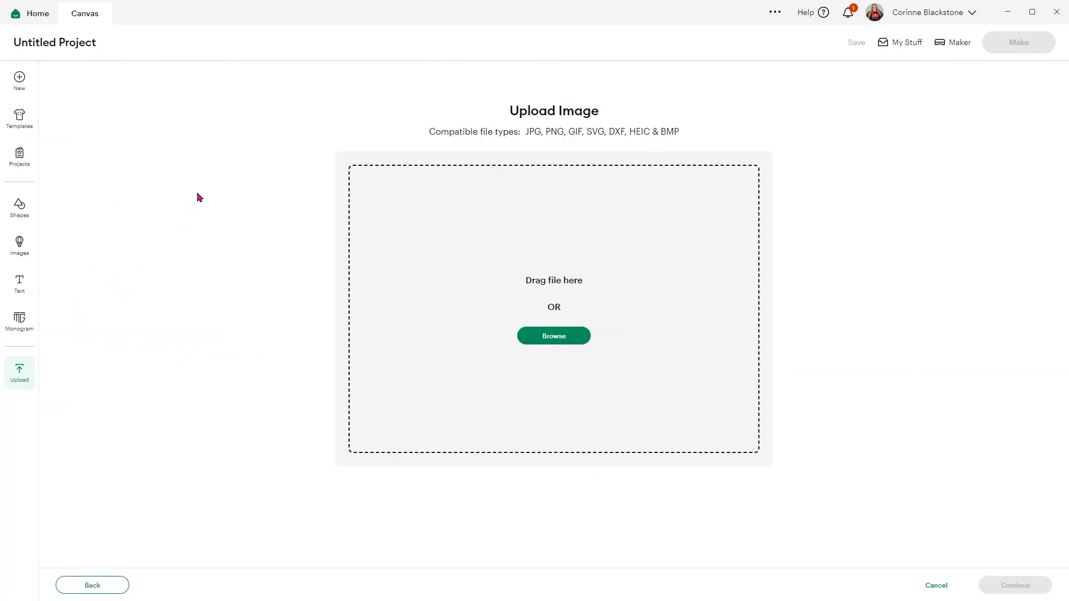
pyautogui.click(120, 105)
pyautogui.doubleClick(120, 106)
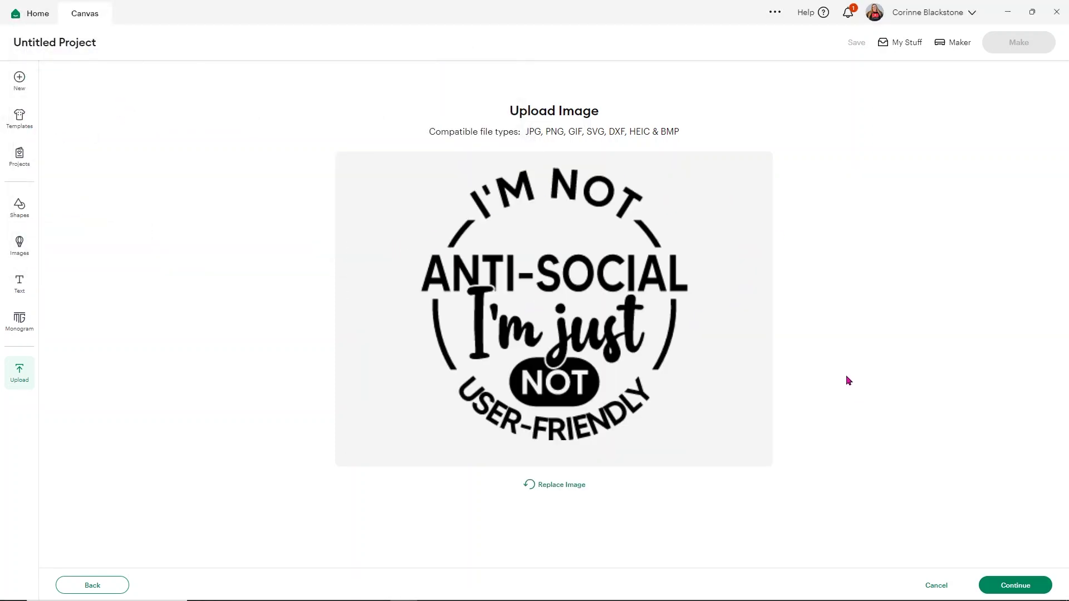
pyautogui.click(1012, 585)
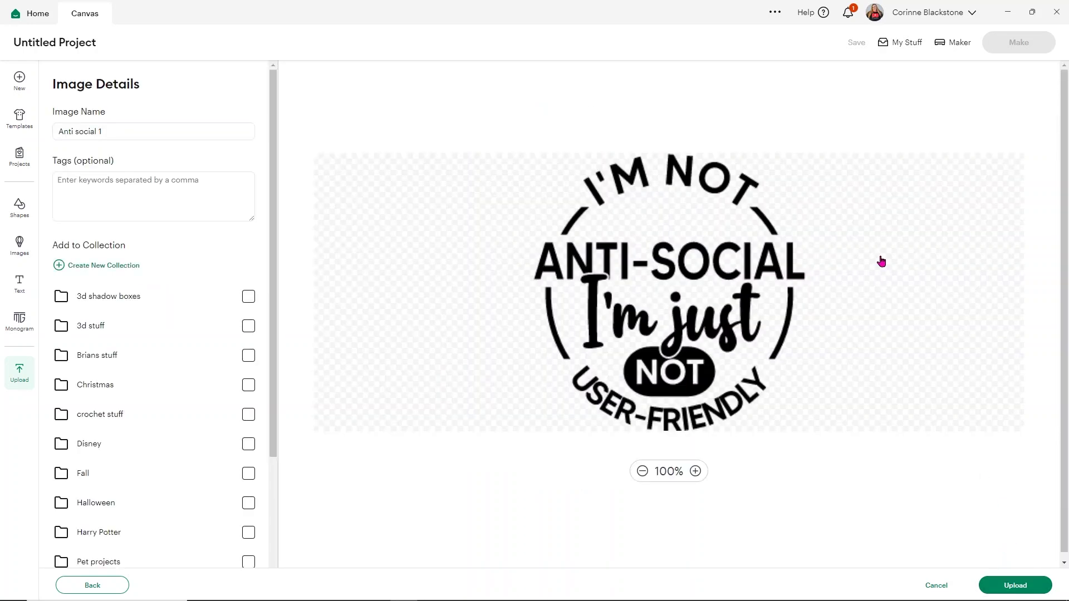
pyautogui.click(1009, 584)
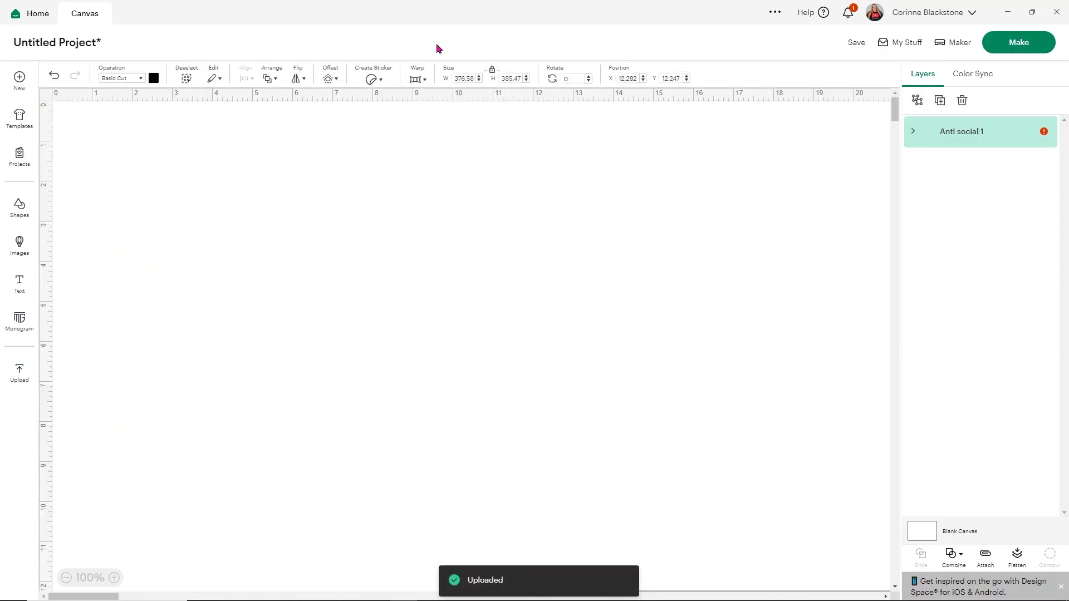
# - Resize the uploaded design to 10 in wide and place it at X 1, Y 1 on the canvas
pyautogui.click(463, 78)
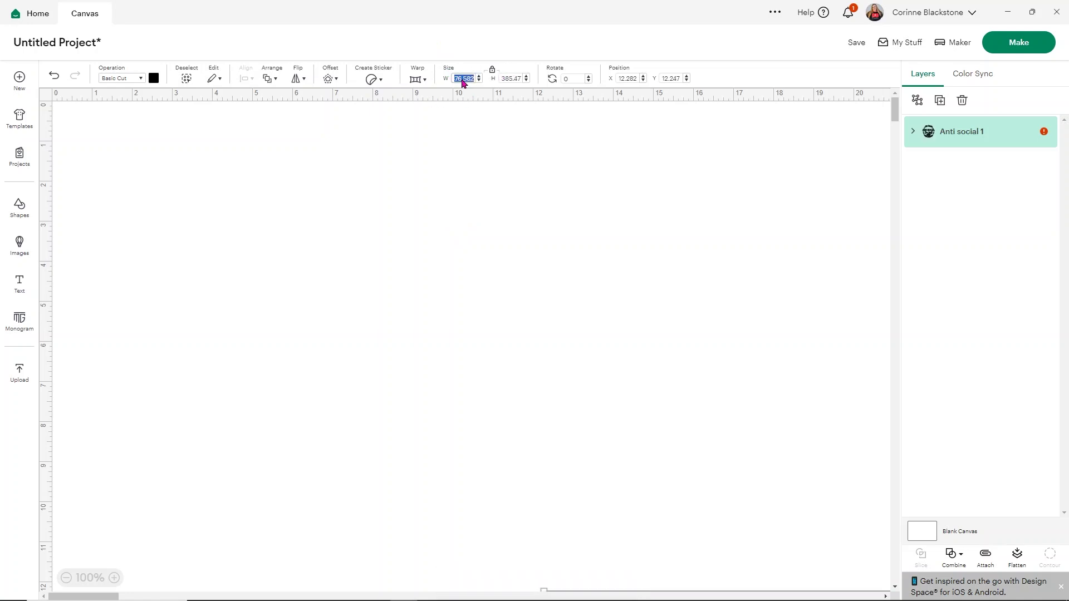
pyautogui.write('10')
pyautogui.press('Return')
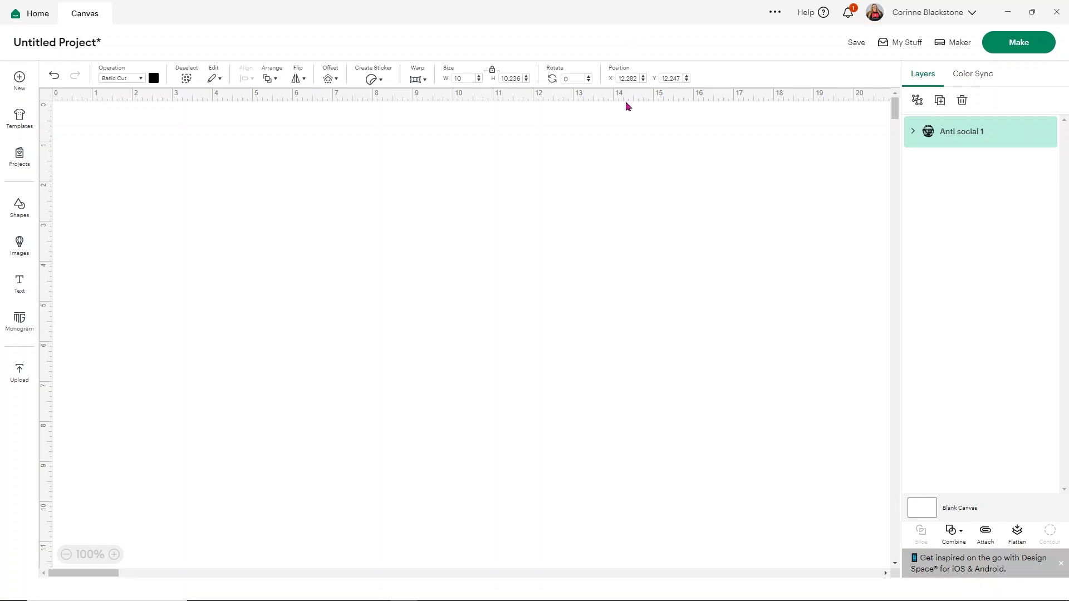
pyautogui.moveTo(637, 78); pyautogui.dragTo(588, 84)
pyautogui.write('1')
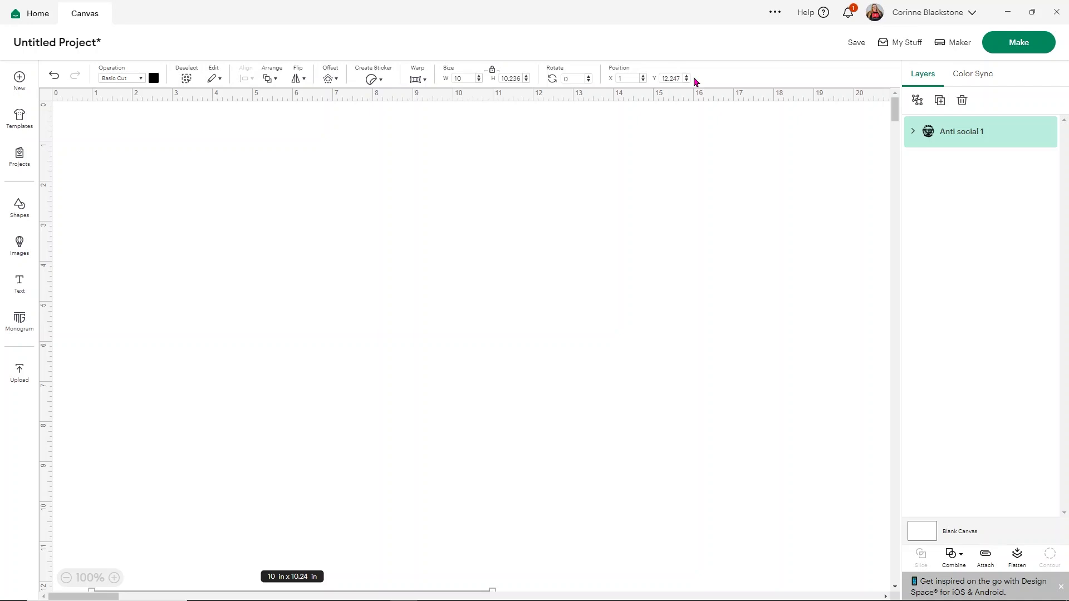
pyautogui.moveTo(686, 78); pyautogui.dragTo(637, 77)
pyautogui.write('1')
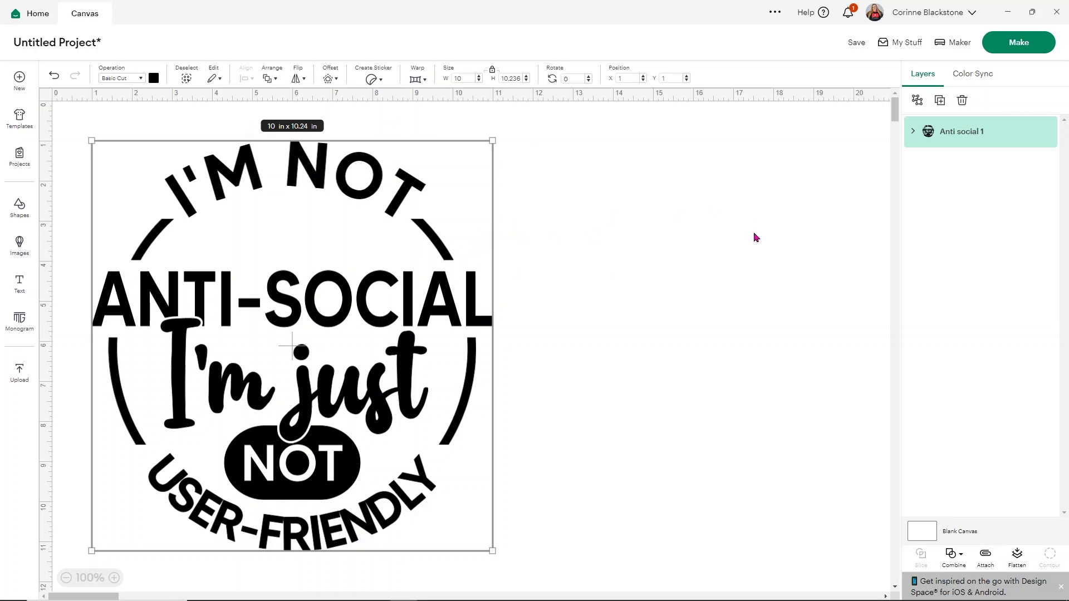
# - Recolor the "I'm just" layer light purple and the "USER-FRIENDLY" layer red
pyautogui.click(911, 134)
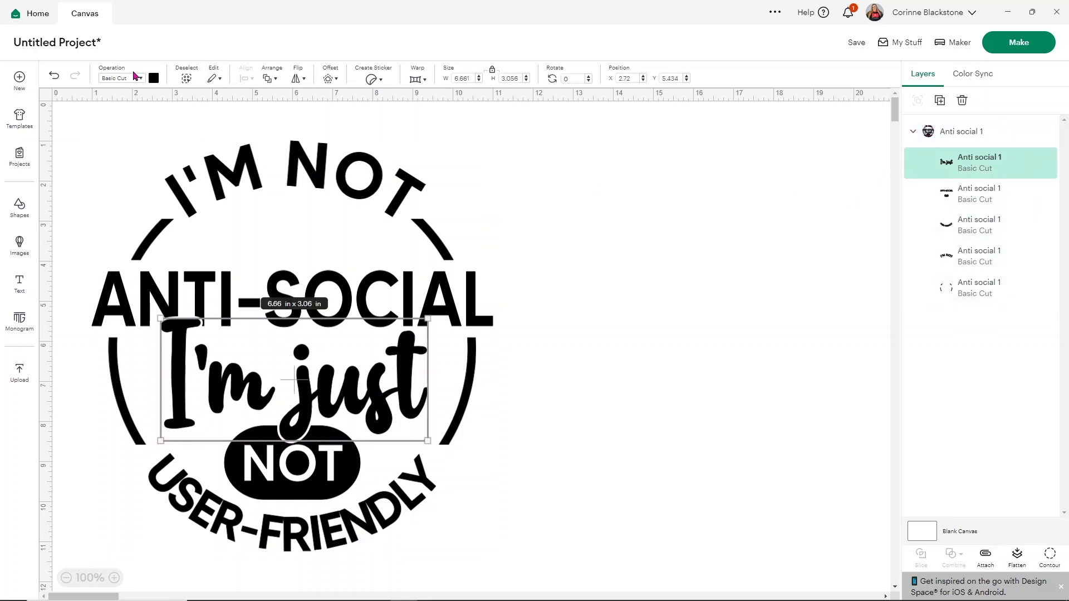
pyautogui.click(153, 78)
pyautogui.click(178, 135)
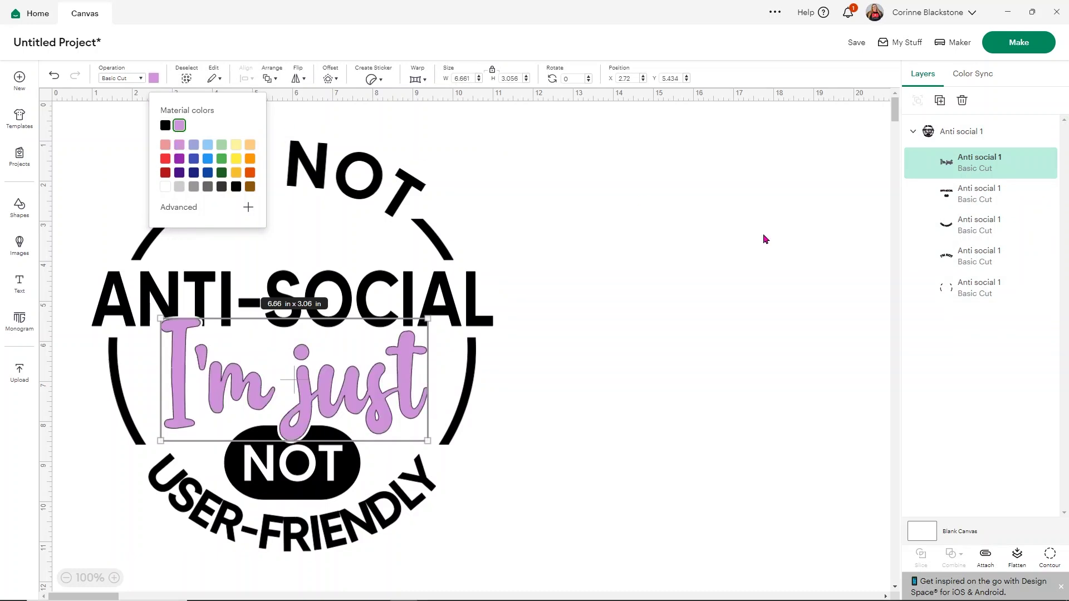
pyautogui.click(971, 222)
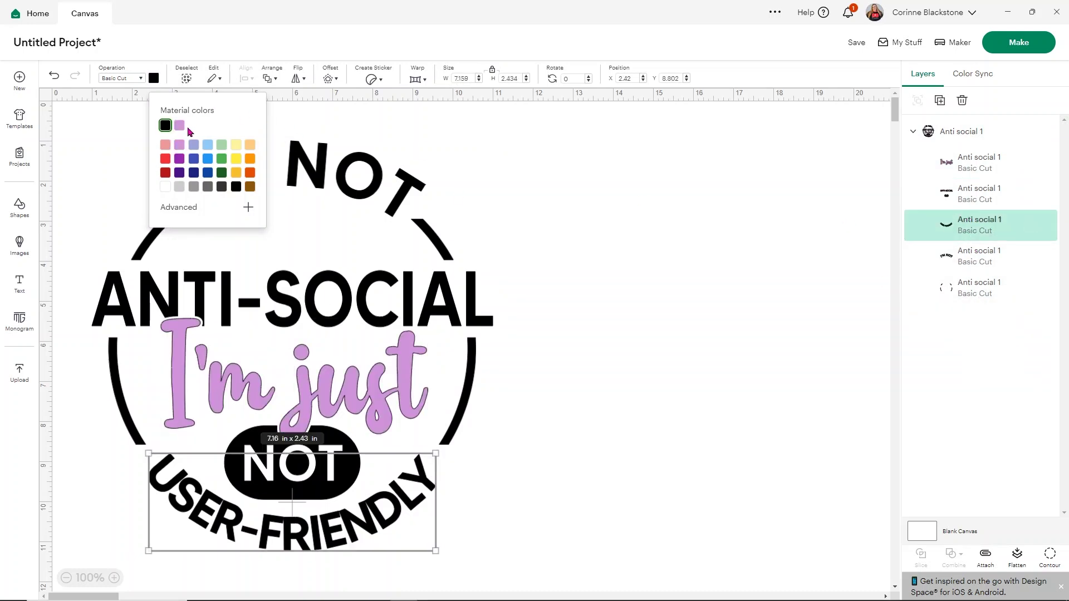
pyautogui.click(165, 160)
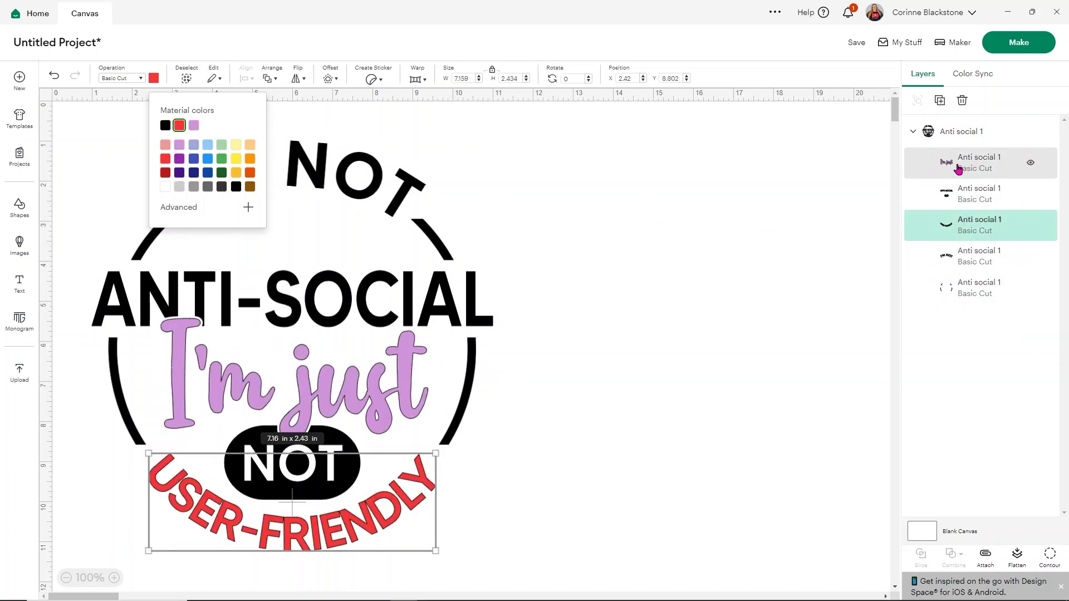
# - Recolor the layer with "ANTI-SOCIAL" and the "NOT" badge blue
pyautogui.click(933, 171)
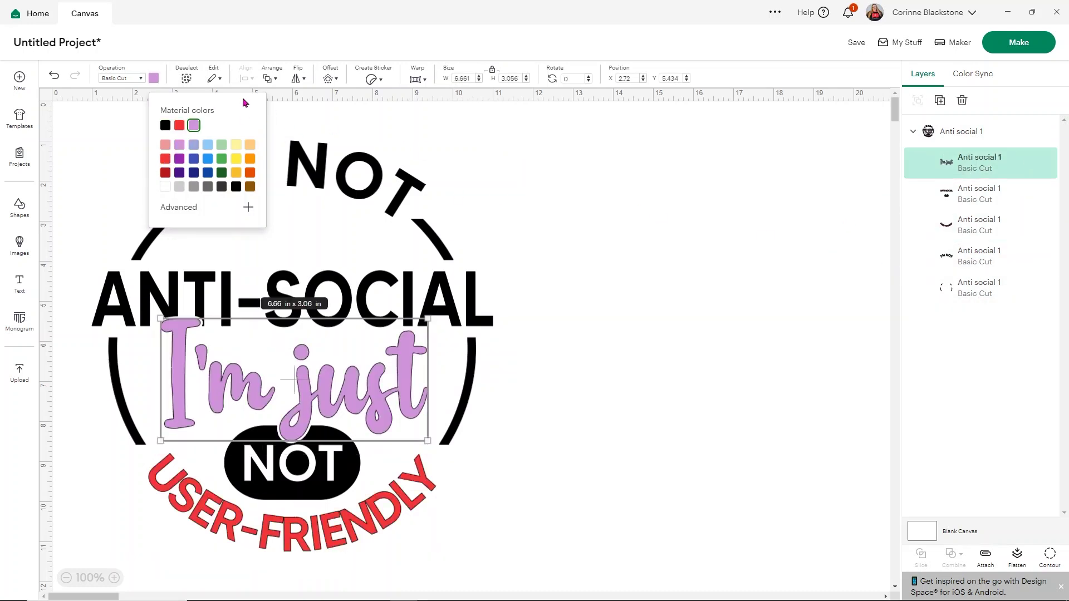
pyautogui.click(946, 195)
pyautogui.click(207, 159)
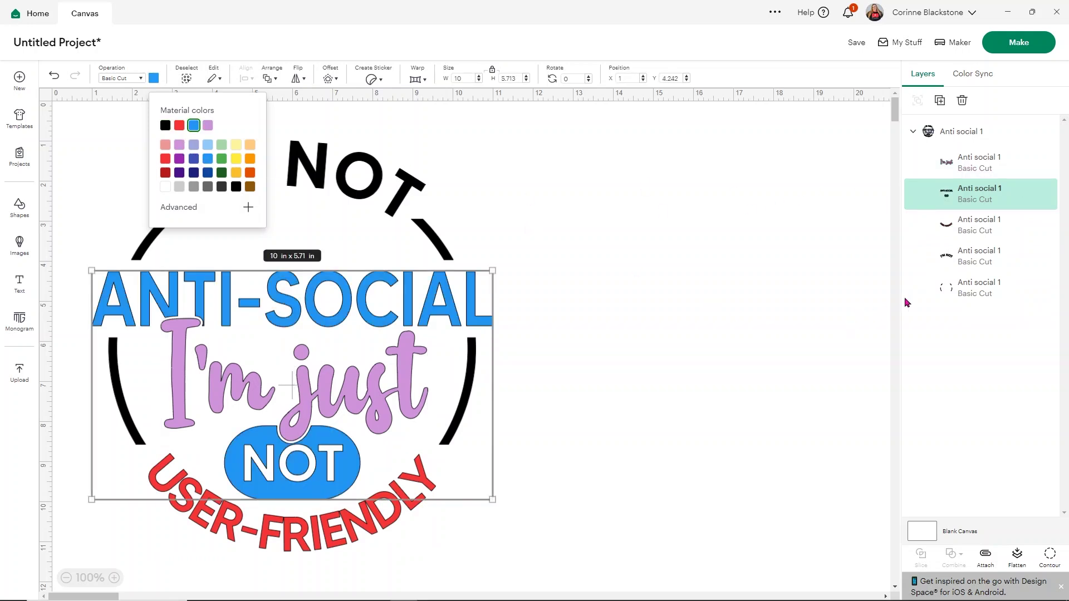
# - Recolor the ring arcs layer pale yellow and the curved "I'M NOT" layer dark orange
pyautogui.click(947, 288)
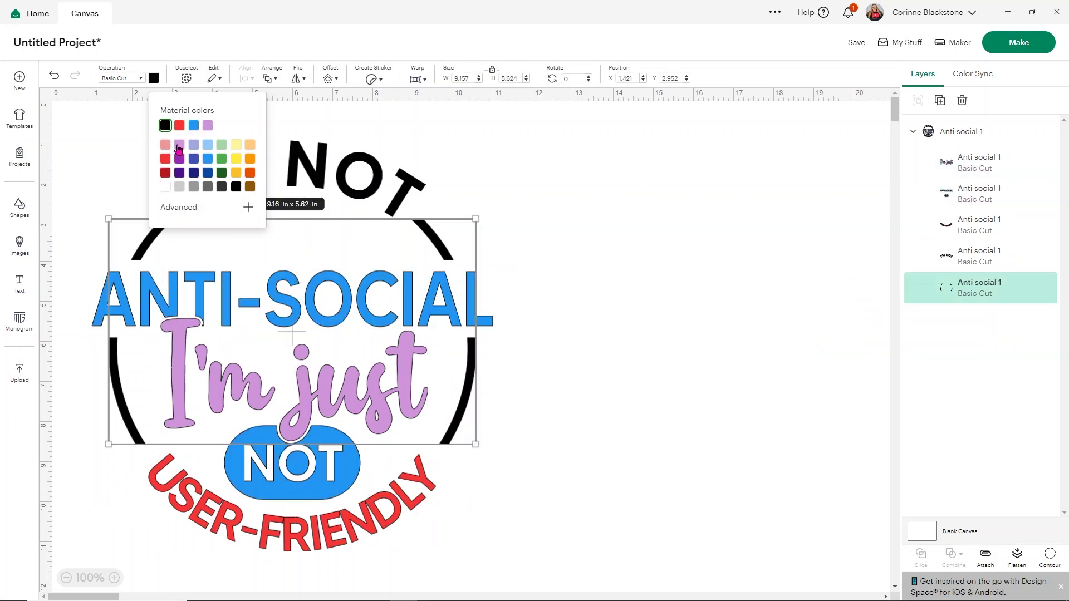
pyautogui.click(236, 145)
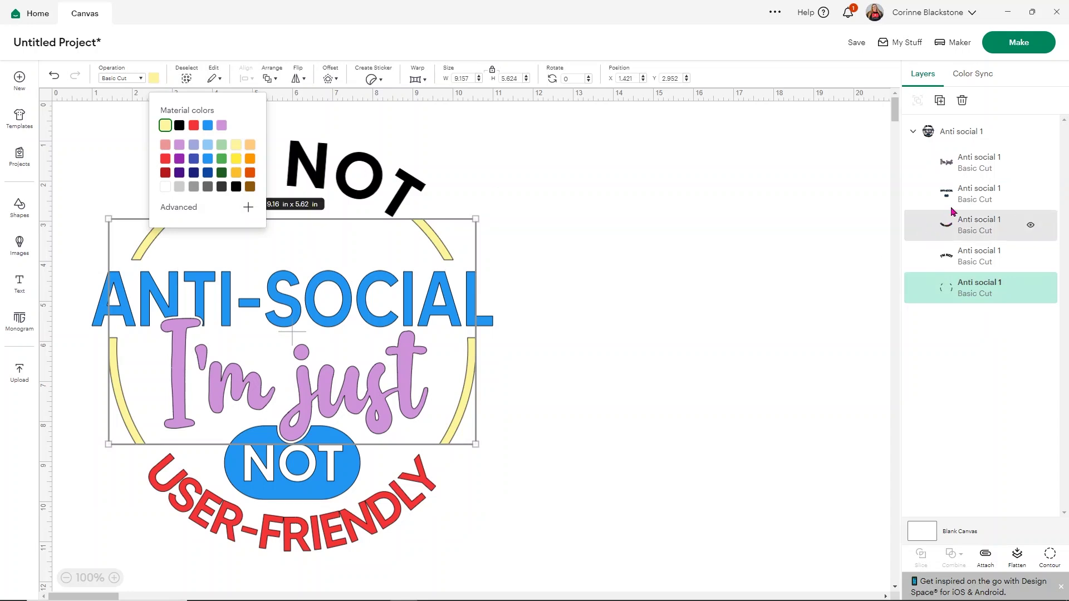
pyautogui.click(984, 252)
pyautogui.click(250, 173)
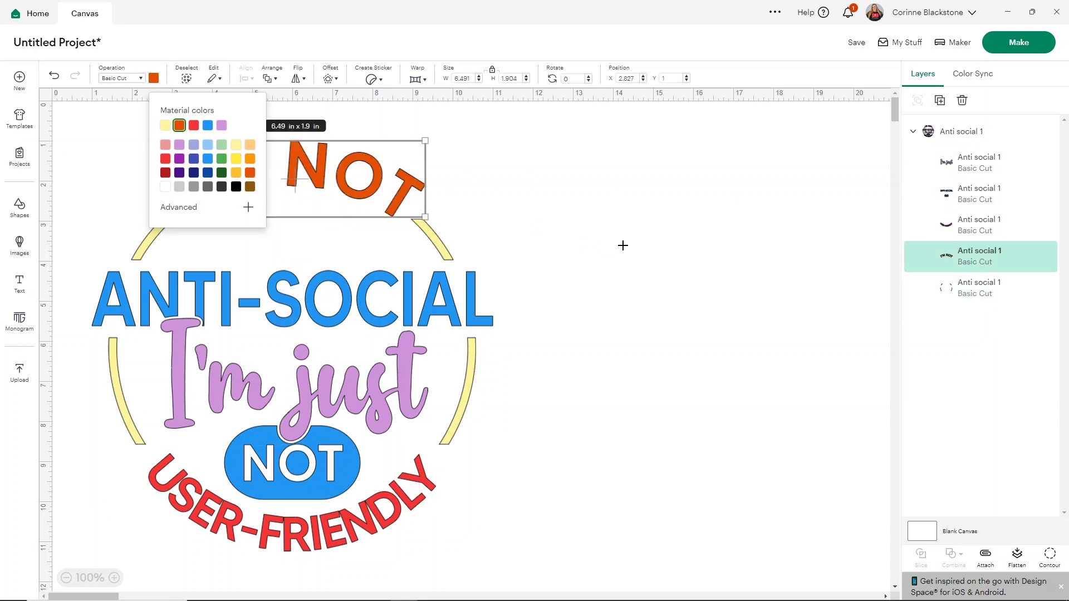
# - Select the whole "Anti social 1" group and attach all its layers together
pyautogui.click(622, 246)
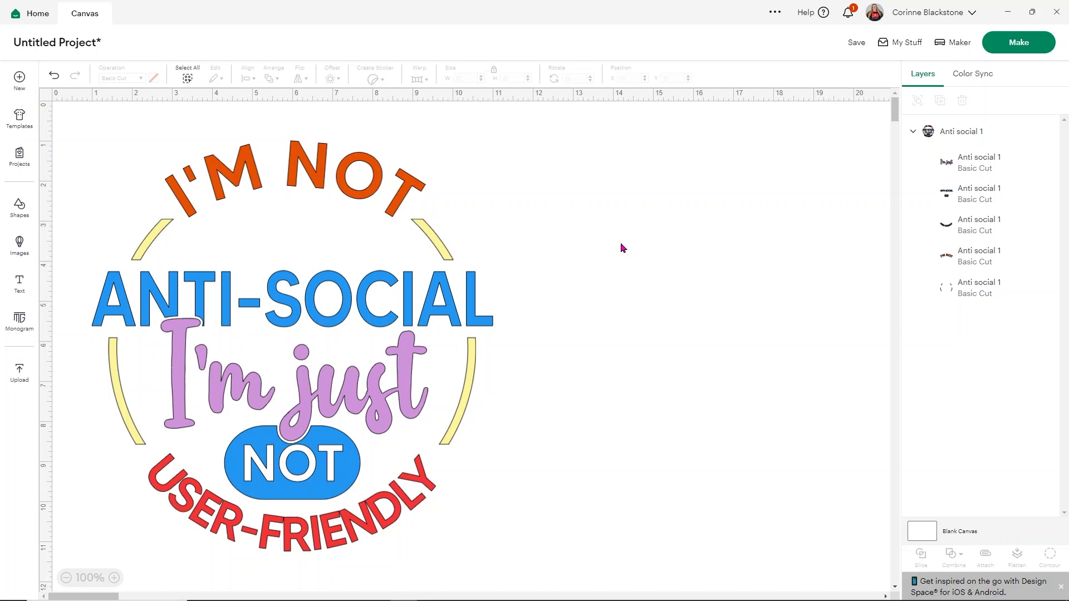
pyautogui.click(946, 131)
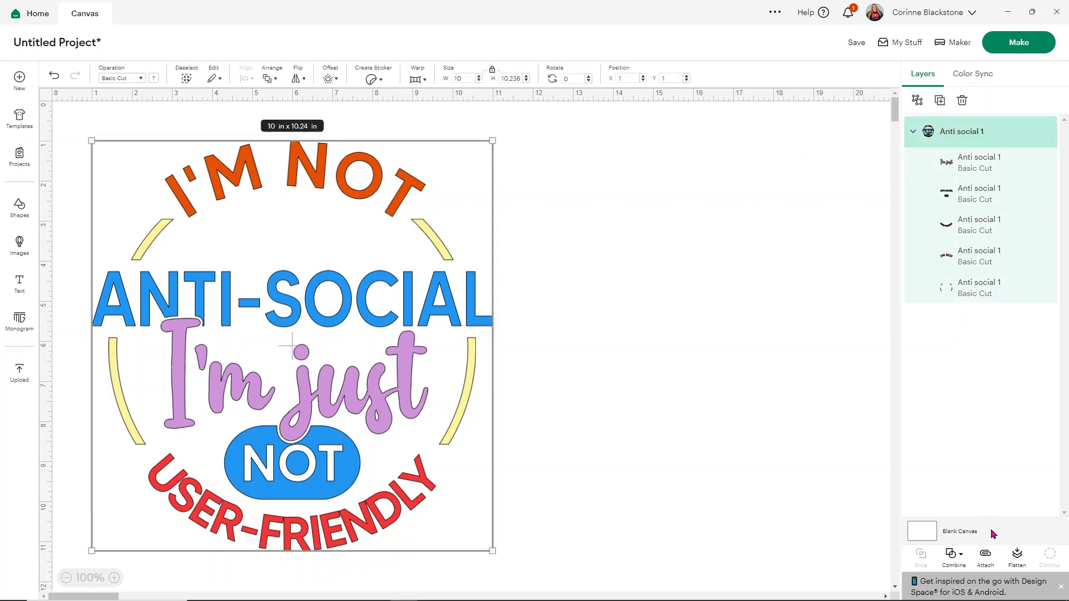
pyautogui.click(985, 556)
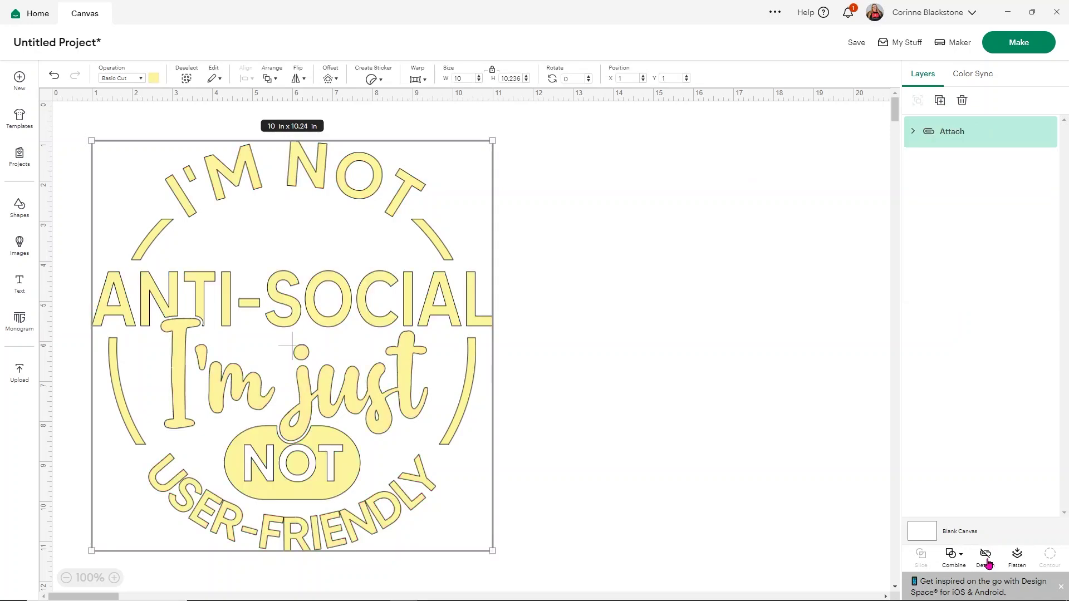
# - Preview the attached design on the cutting mat without saving the project, and return to the canvas
pyautogui.click(1023, 49)
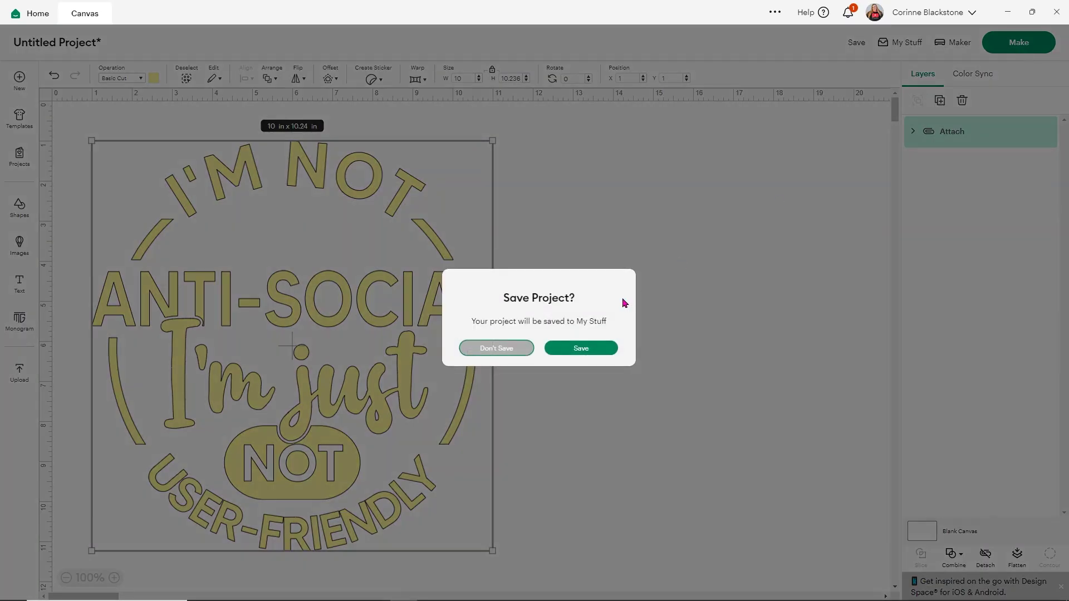
pyautogui.click(505, 350)
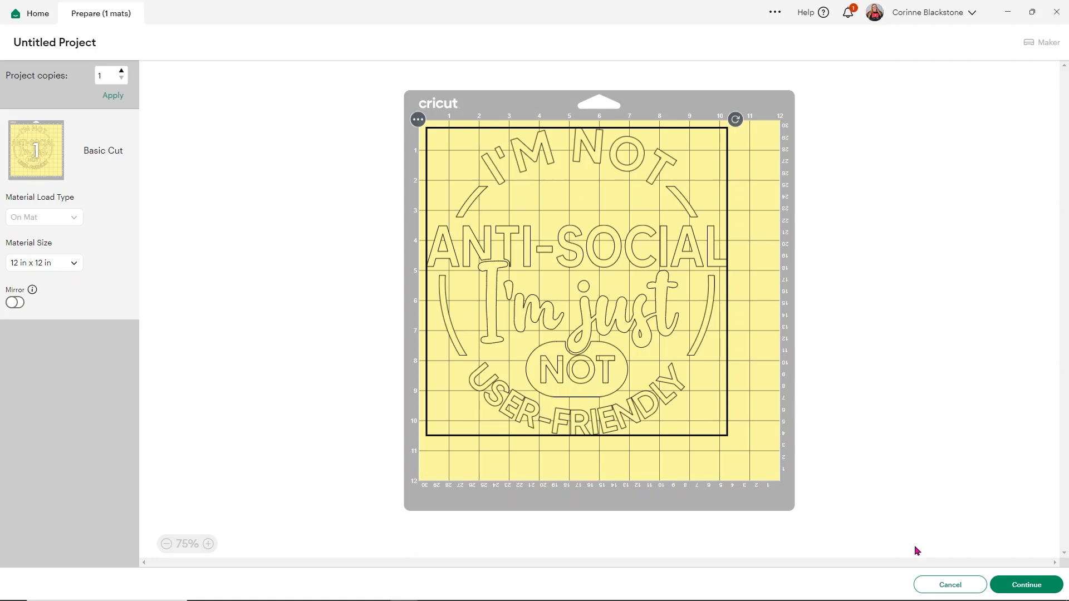
pyautogui.click(932, 582)
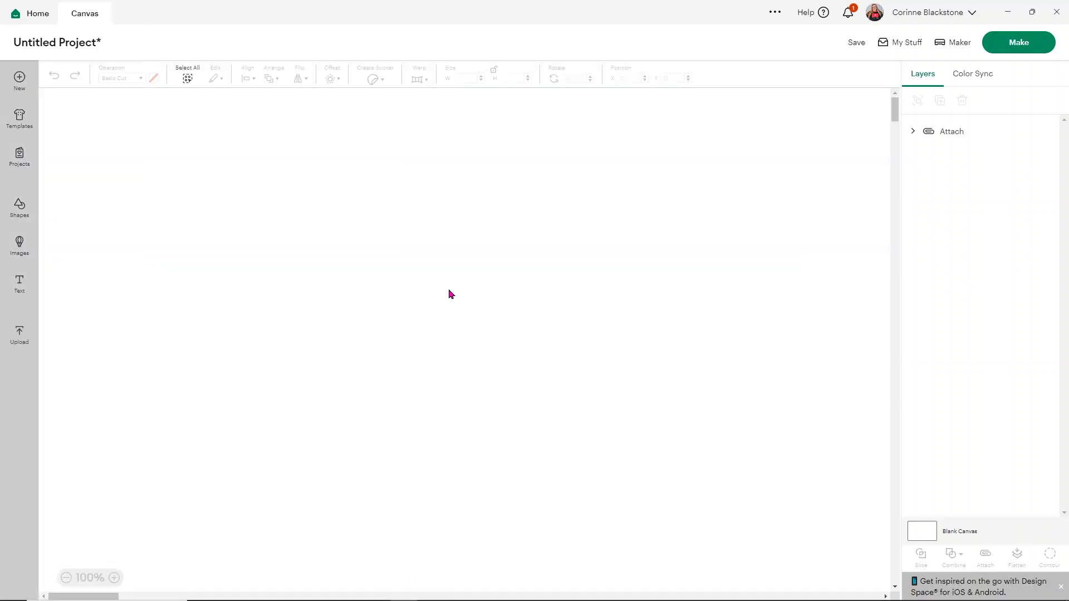